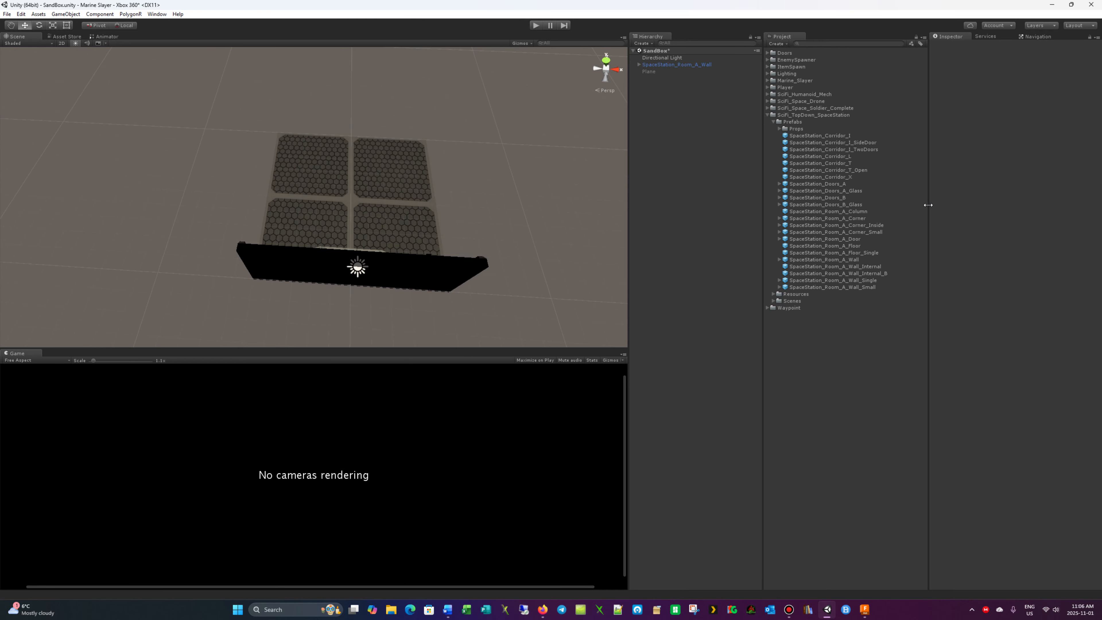
Step: Preview the room corner prefabs and place SpaceStation_Room_A_Corner in the scene beside the left end of the wall
left_click(844, 226)
left_click(836, 233)
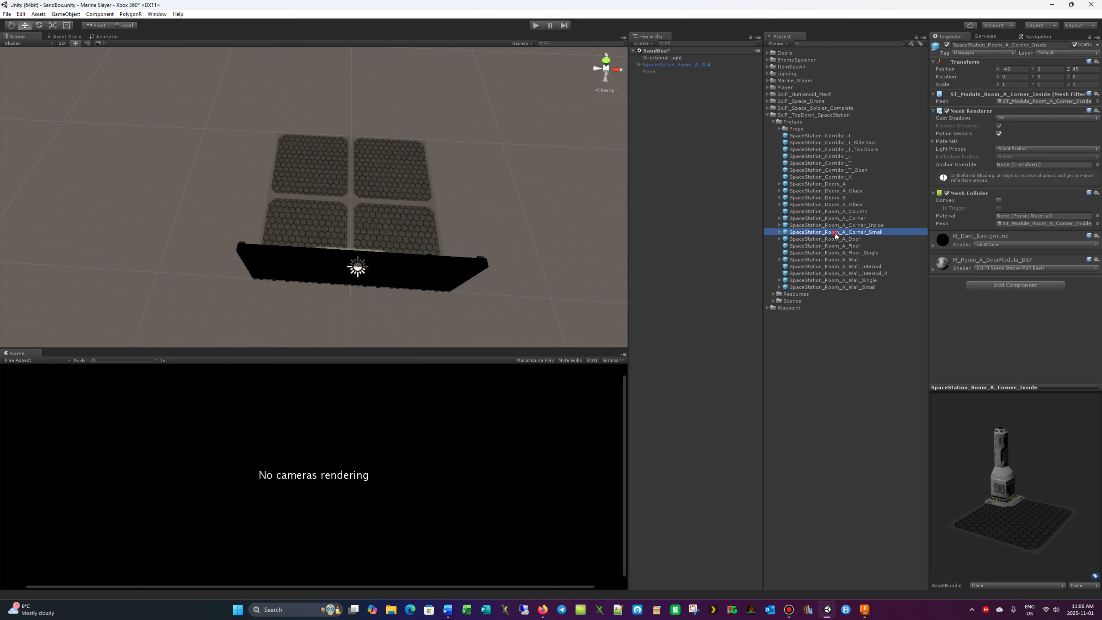
left_click(824, 219)
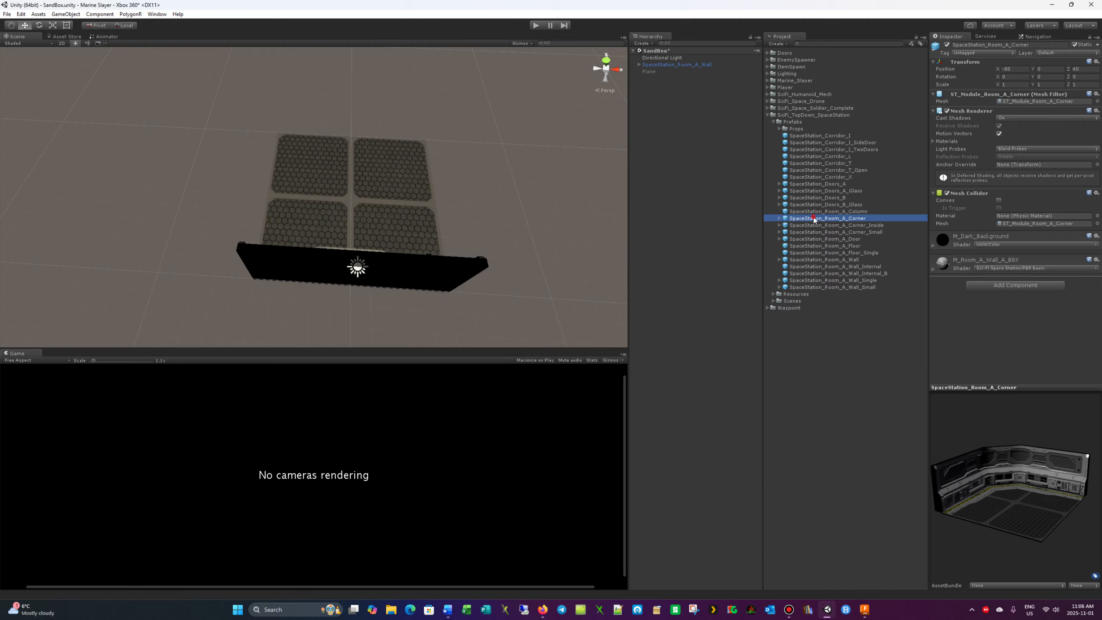
left_click_drag(814, 217, 211, 121)
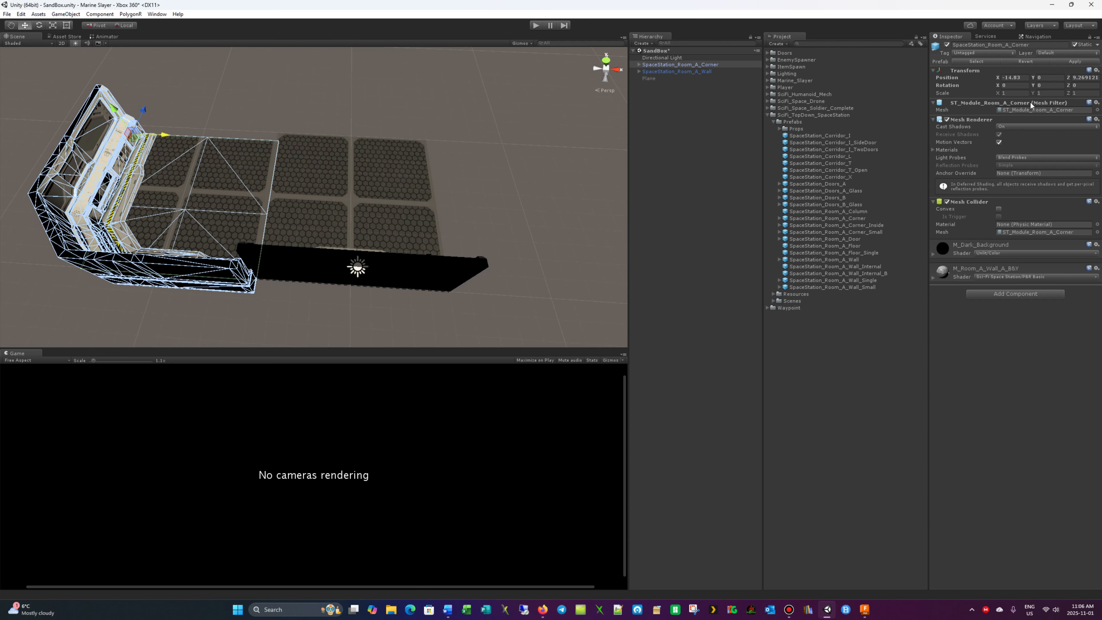
Step: Set the placed corner's position to X -15 and Z 10 so it lines up with the wall
left_click(1081, 77)
type("10")
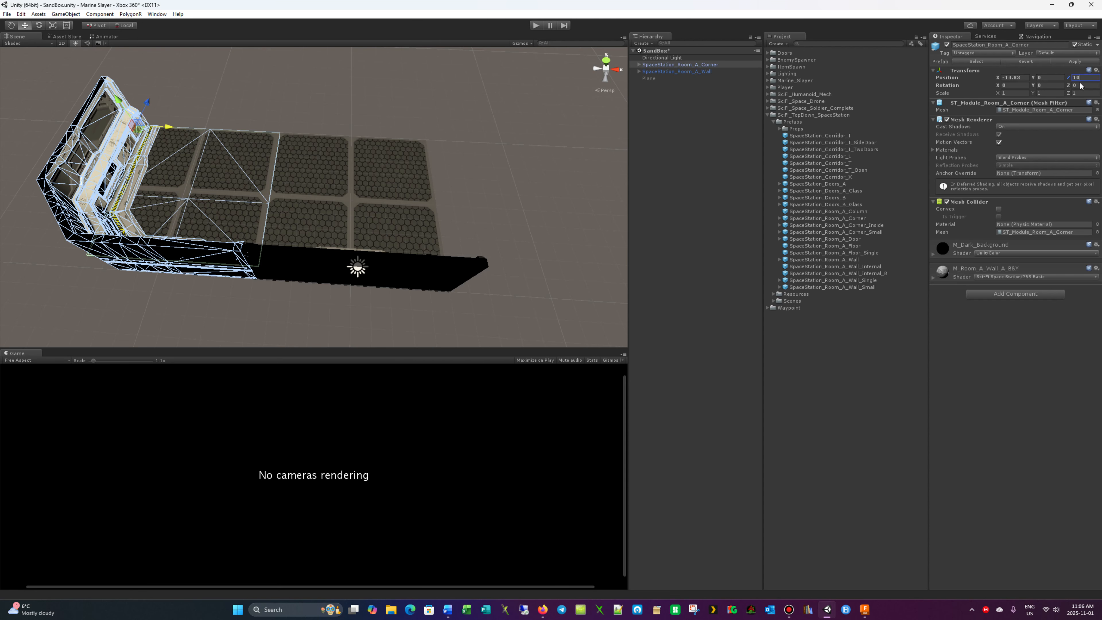
left_click(1013, 77)
type("-15")
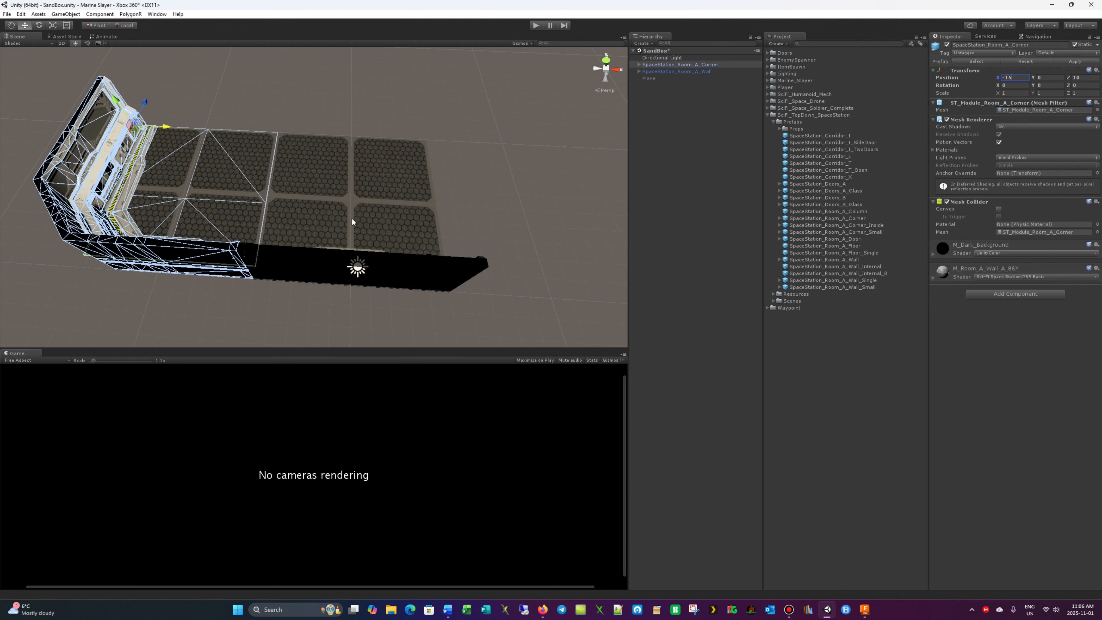
Step: Duplicate SpaceStation_Room_A_Corner and move the copy along X to about 4.62, at the wall's other end
left_click(362, 206)
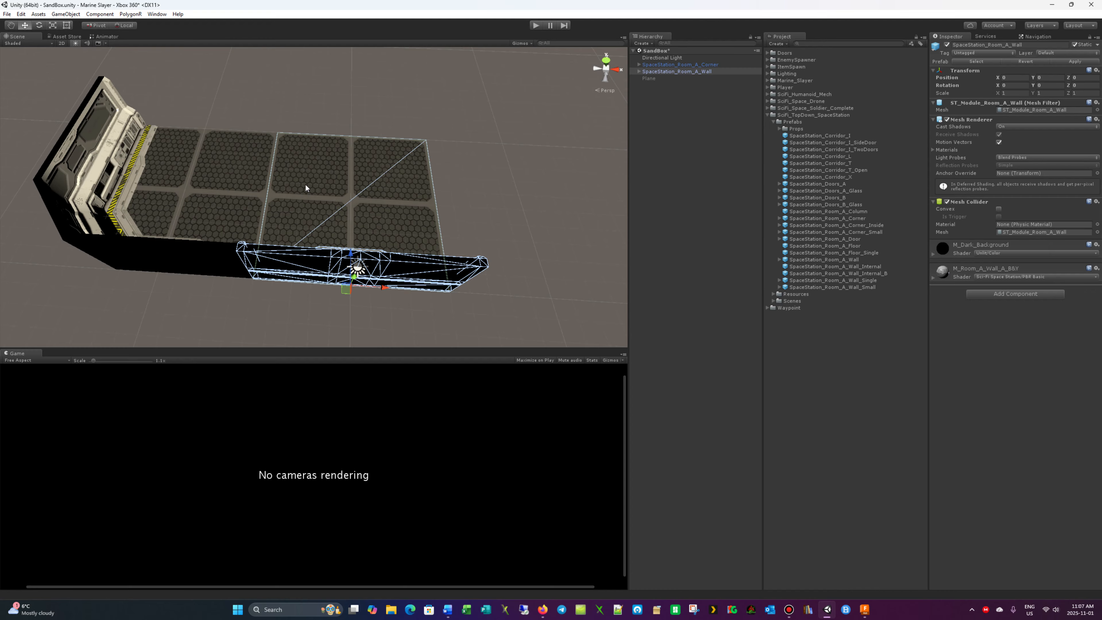
left_click(215, 189)
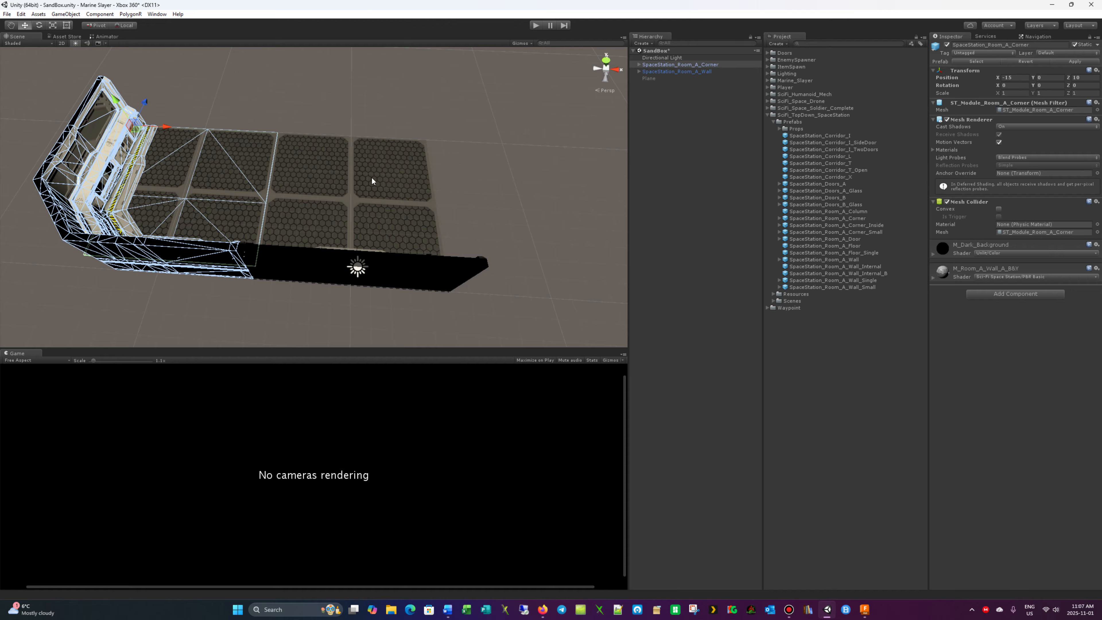
left_click(658, 65)
left_click(658, 71)
left_click(658, 66)
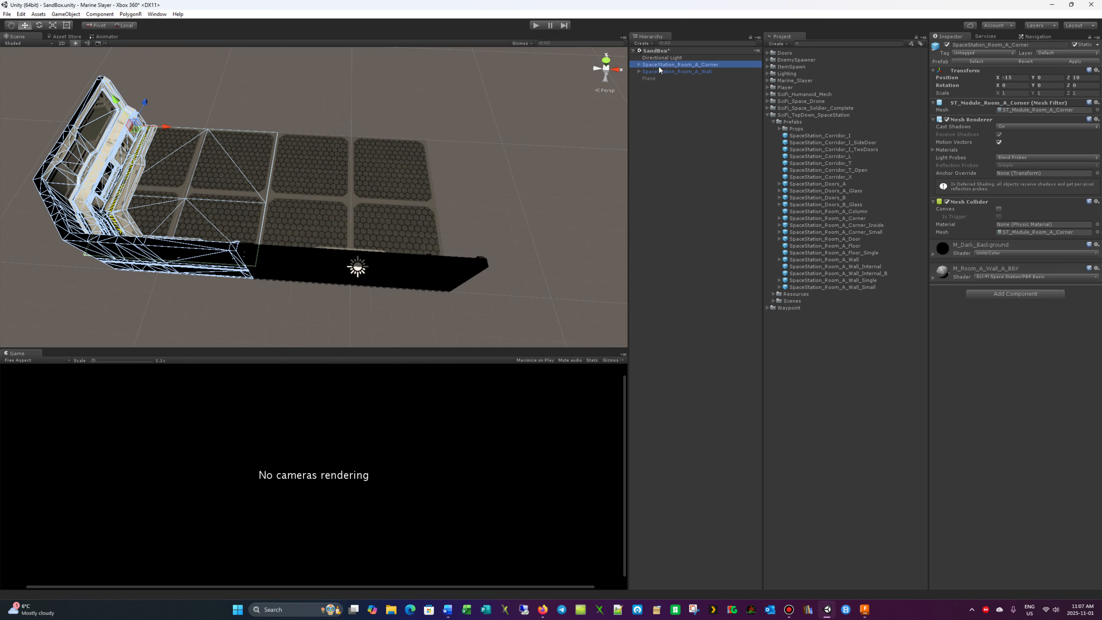
right_click(659, 68)
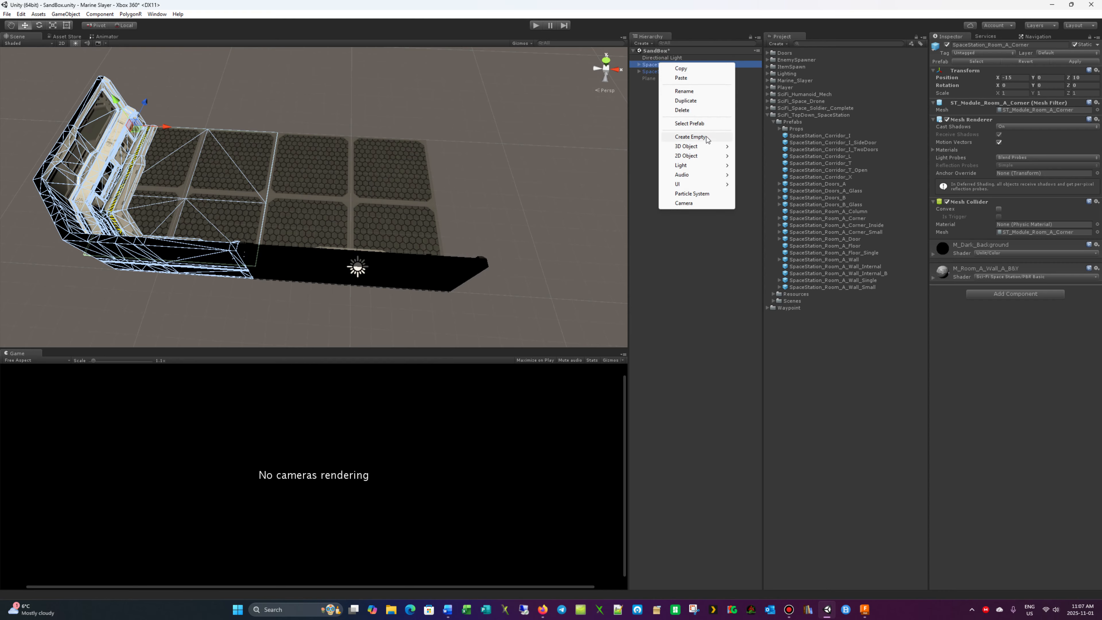
left_click(690, 101)
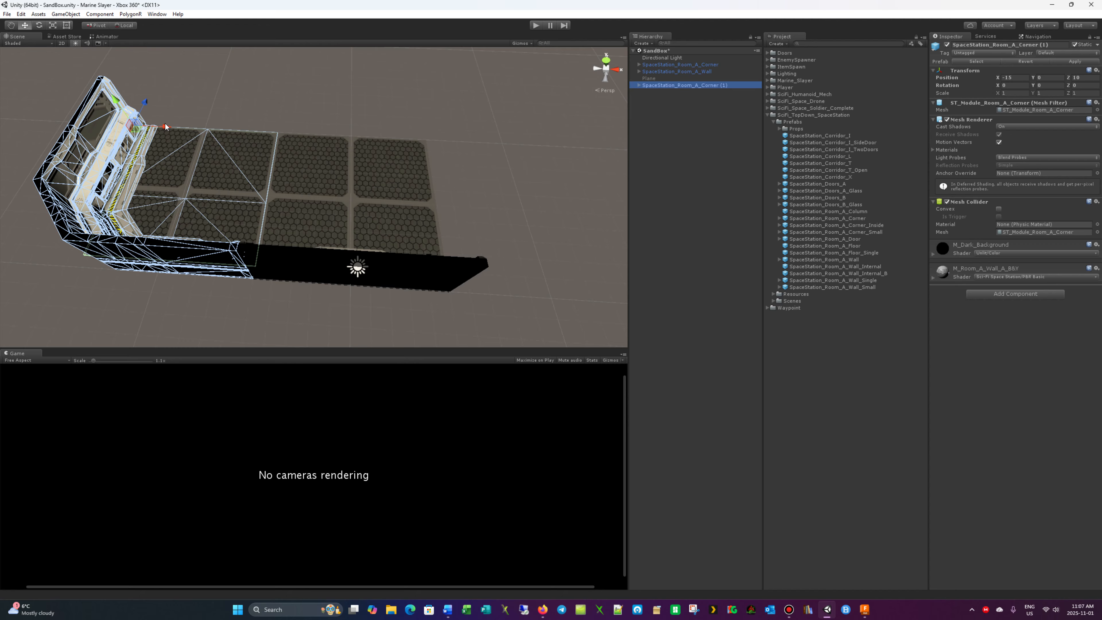
left_click_drag(165, 126, 441, 166)
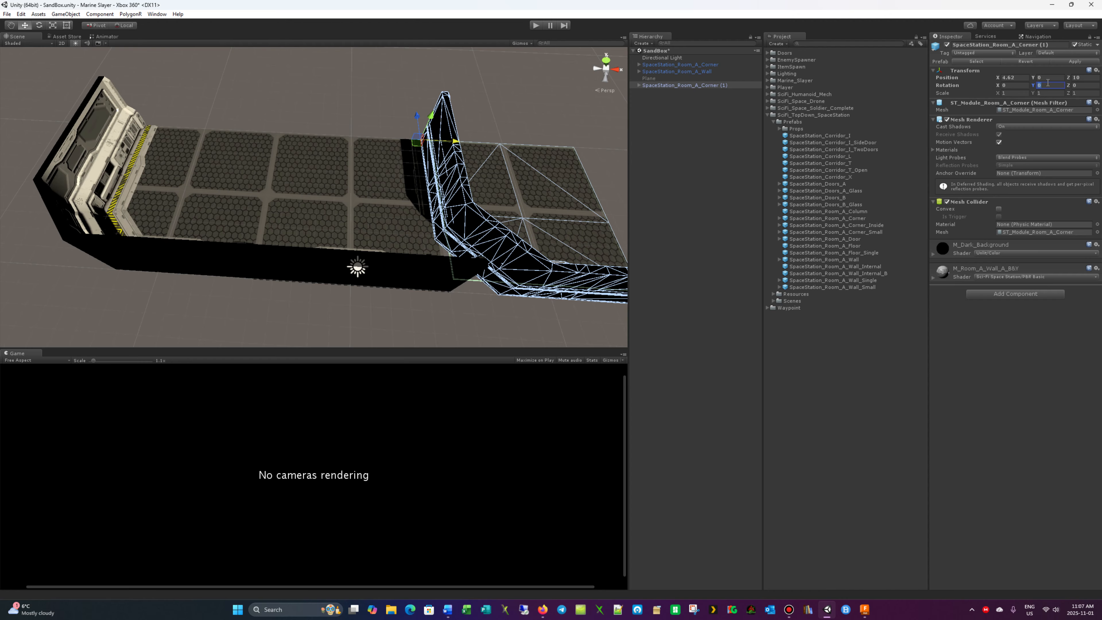
Step: Rotate the copied corner to 270 on Y and position it at X 5, Z 0 against the wall's right end
type("270")
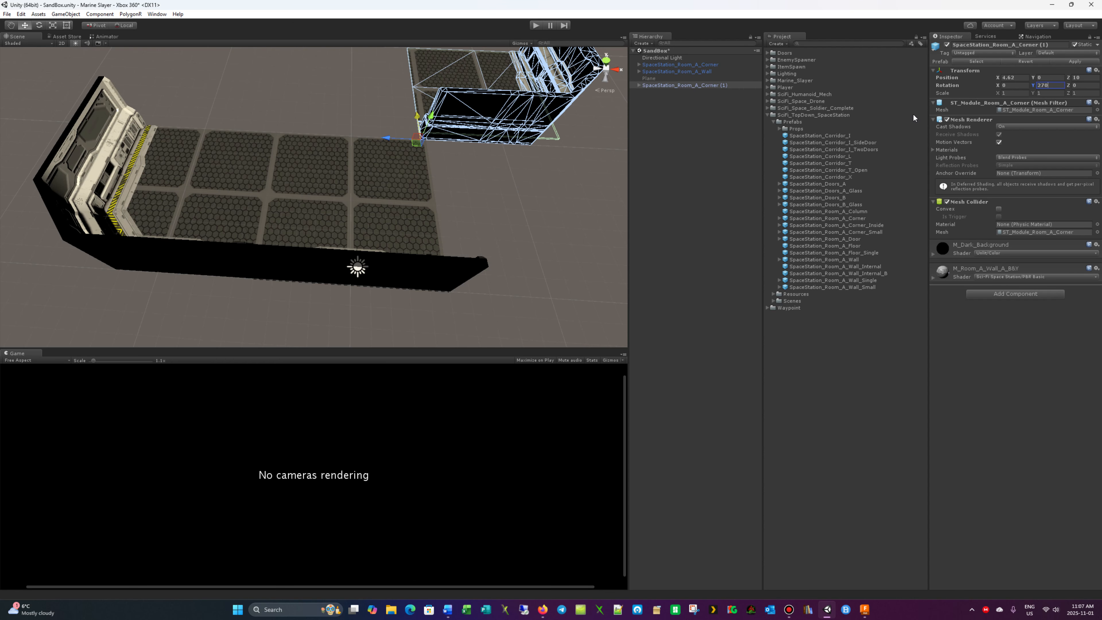
left_click_drag(420, 116, 429, 229)
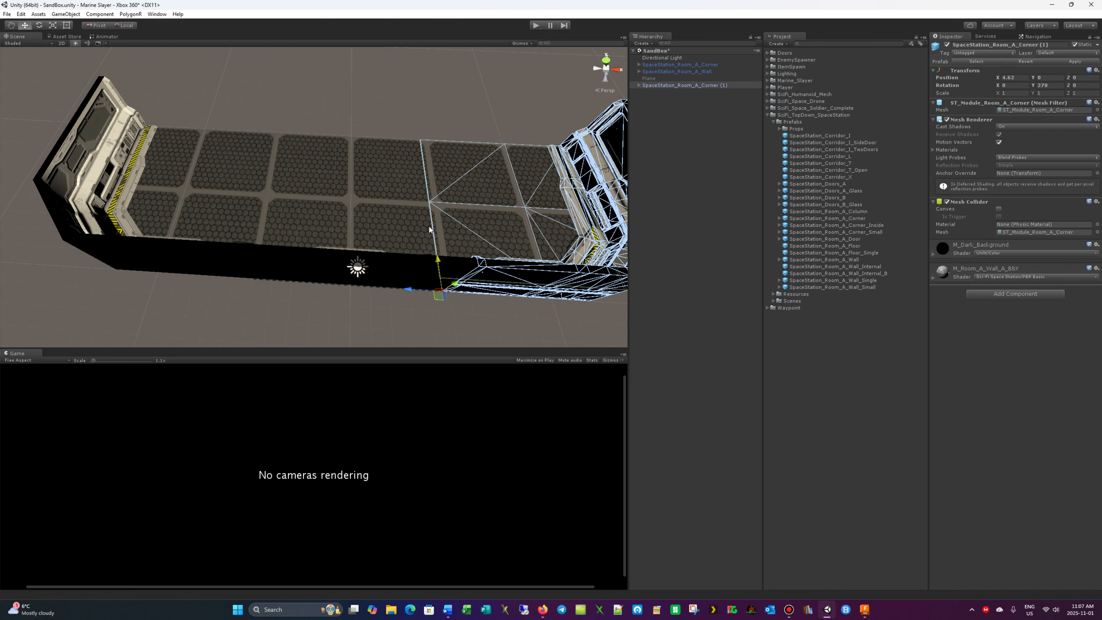
left_click(1018, 77)
type("5")
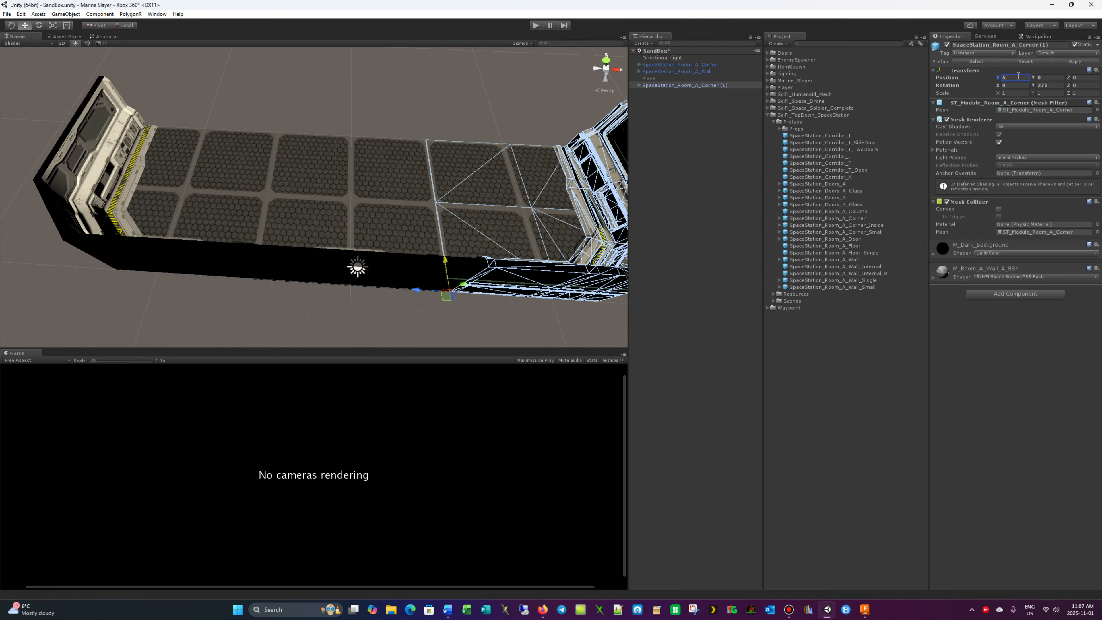
Step: Duplicate the original left corner again and move the new copy along Z to about 19.57, beyond the existing floor
left_click(390, 119)
right_click_drag(390, 119, 418, 130)
scroll(512, 121, "down", 3)
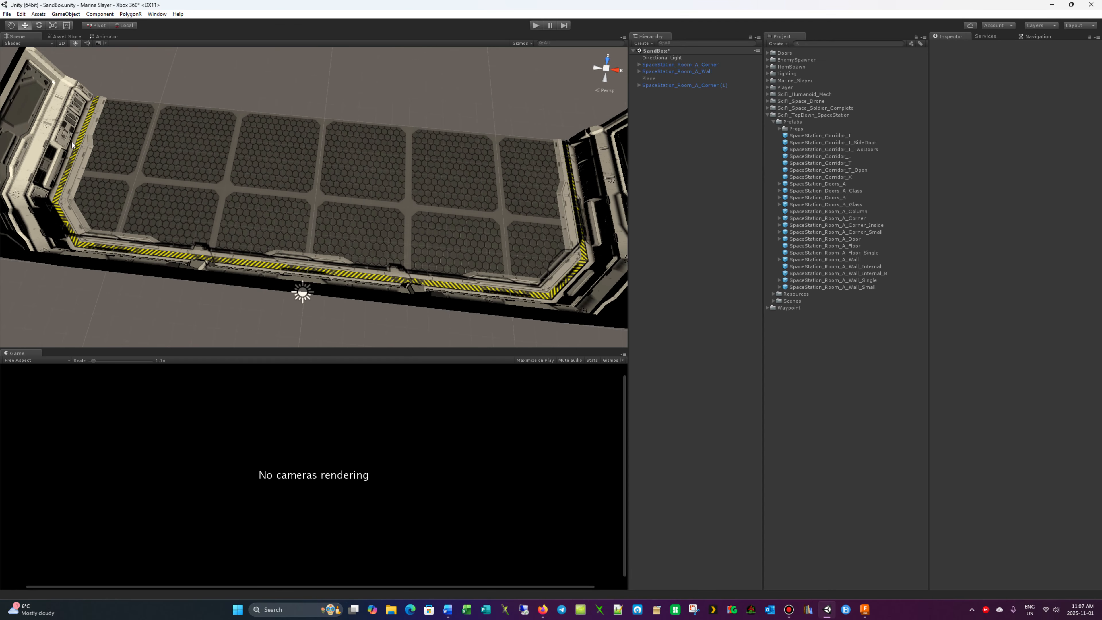
left_click(667, 66)
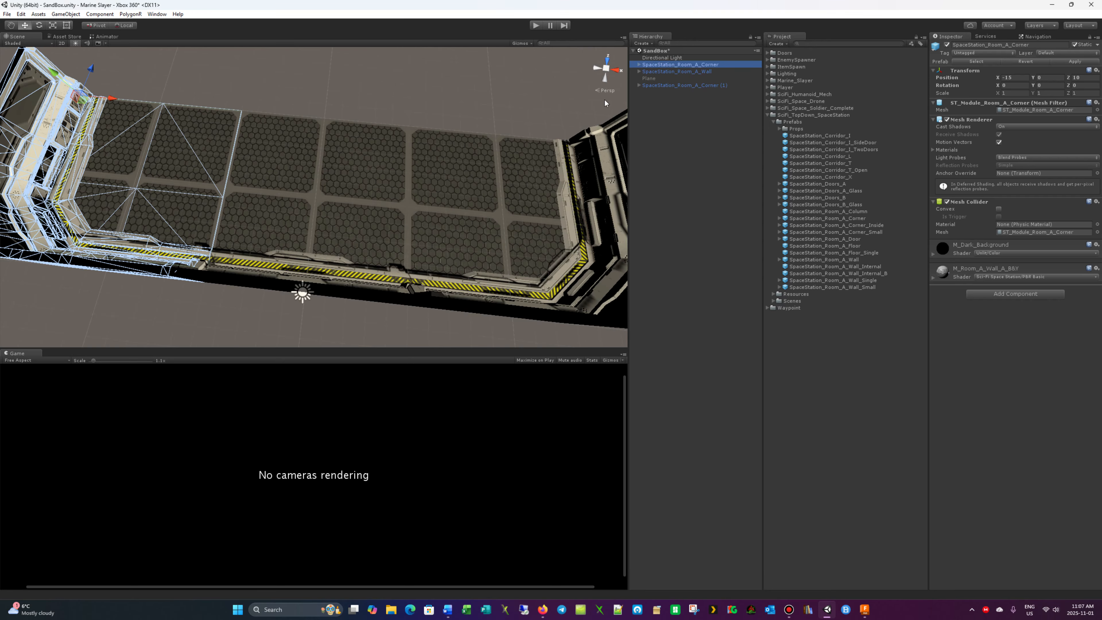
right_click(646, 66)
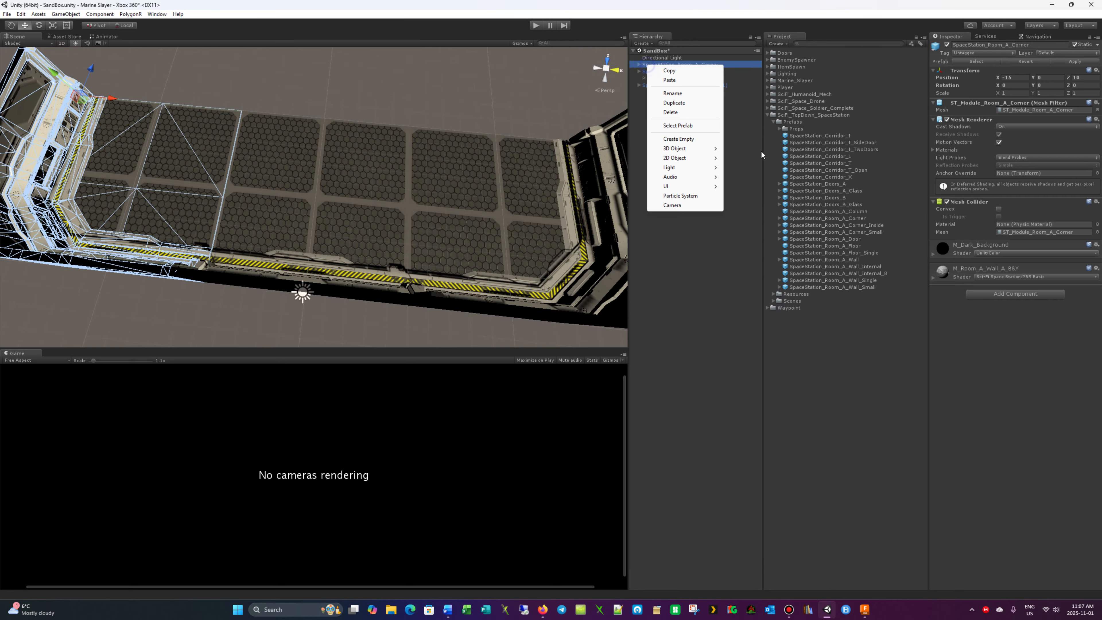
left_click(668, 104)
scroll(139, 90, "down", 5)
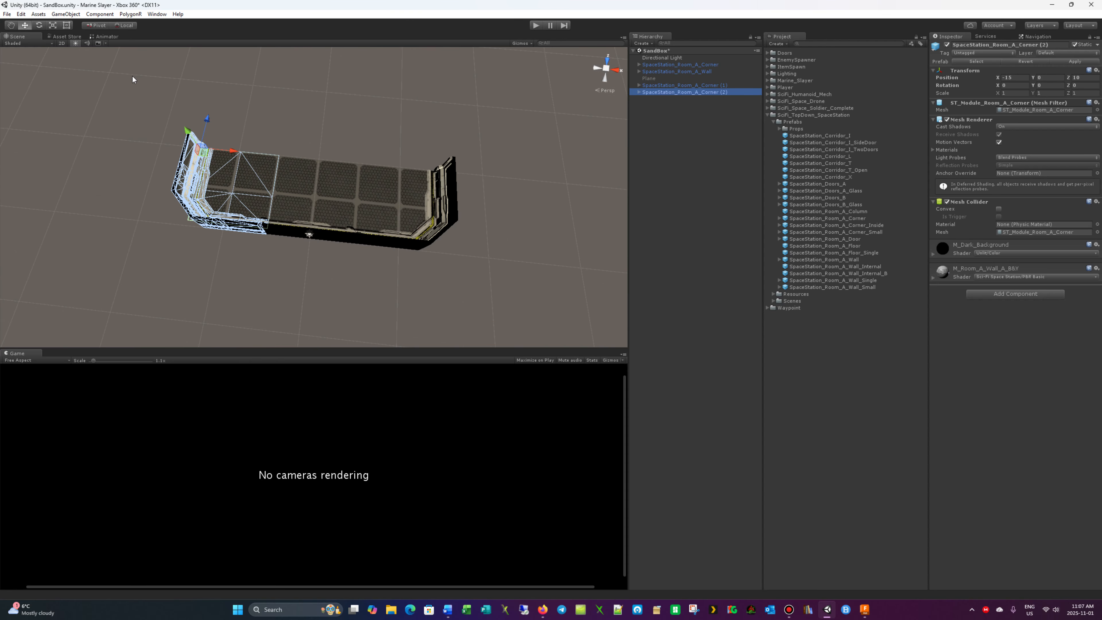
key("Up")
key("Up")
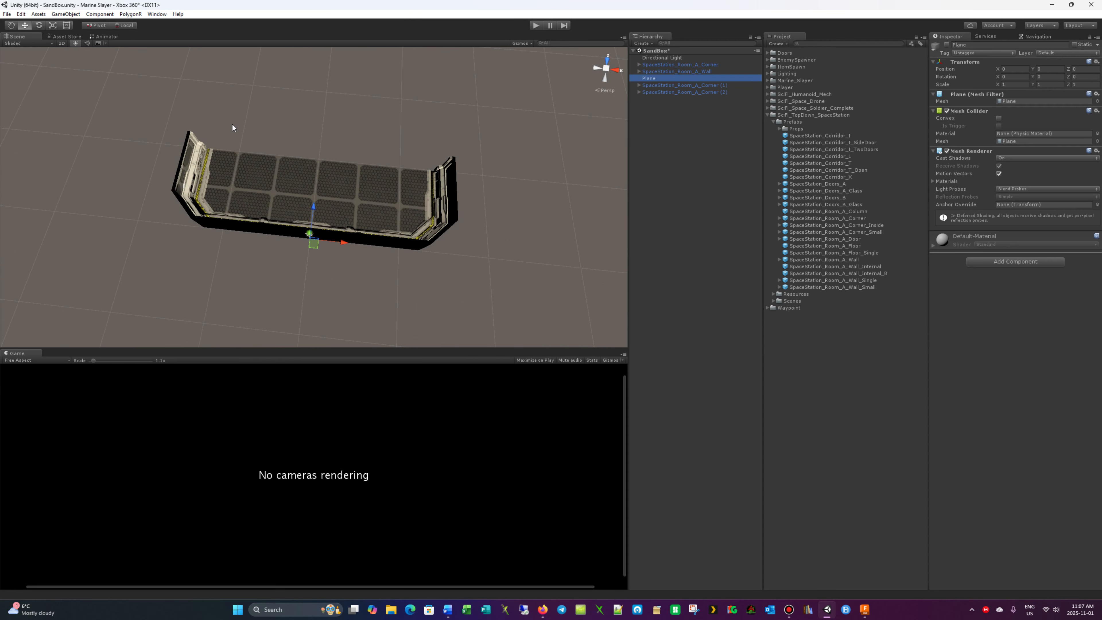
left_click(235, 185)
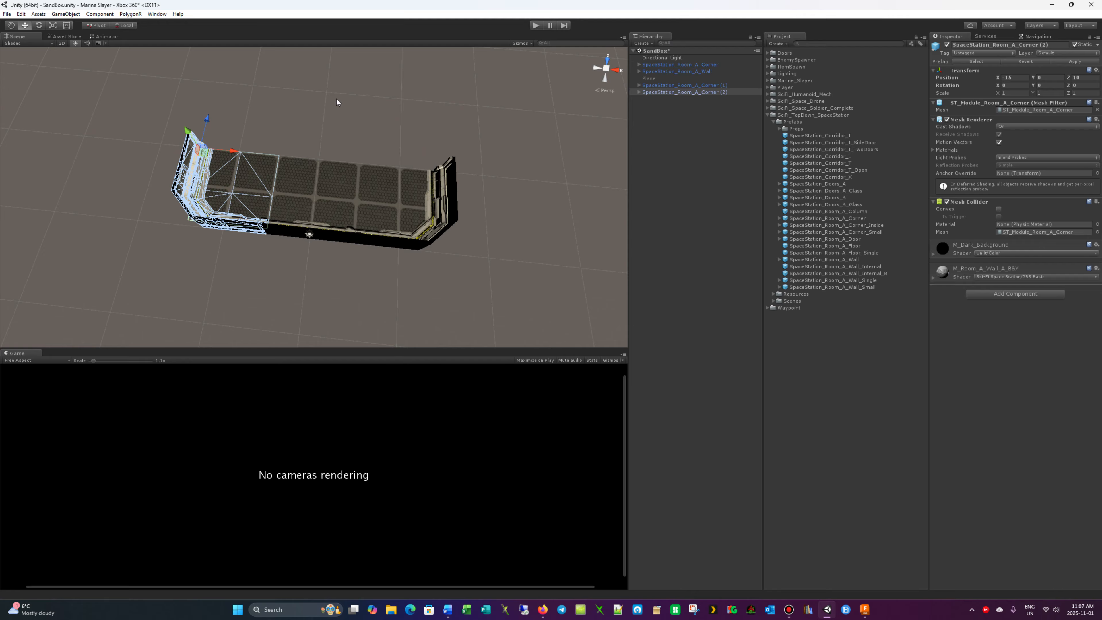
left_click_drag(206, 129, 232, 57)
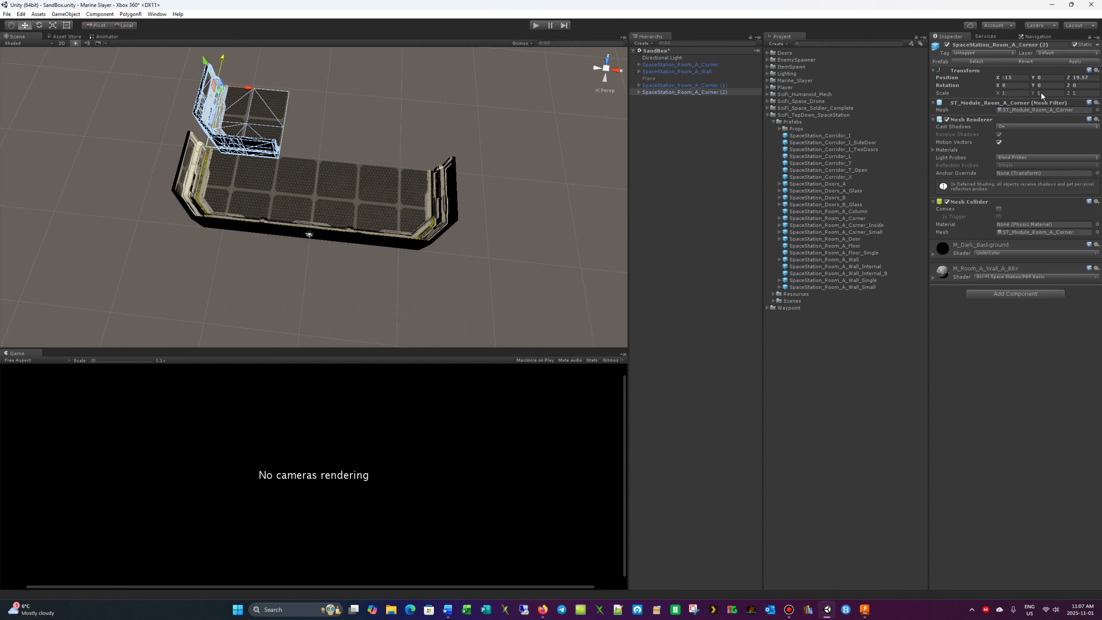
Step: Set the Y rotation of SpaceStation_Room_A_Corner (2) to 90
left_click_drag(1031, 87, 1075, 88)
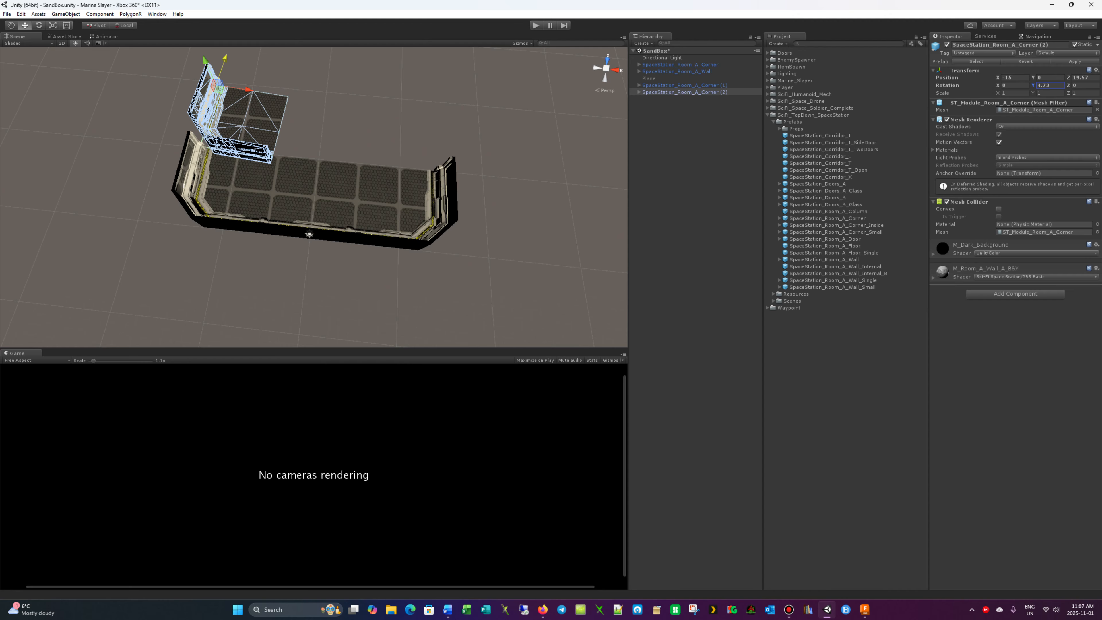
left_click(1050, 85)
type("920")
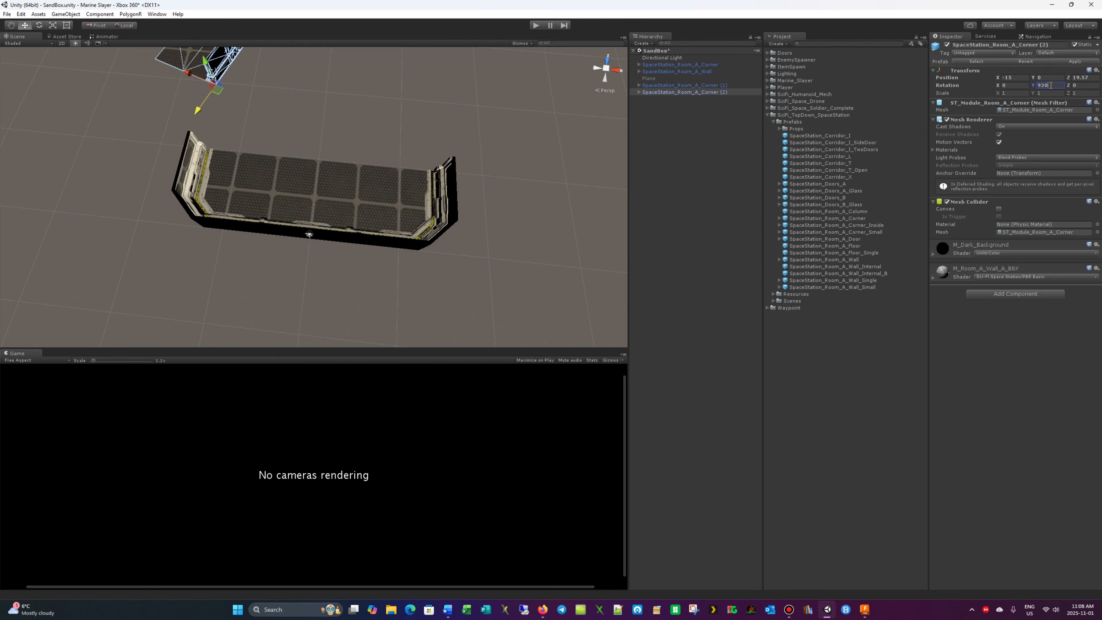
key("Return")
type("90")
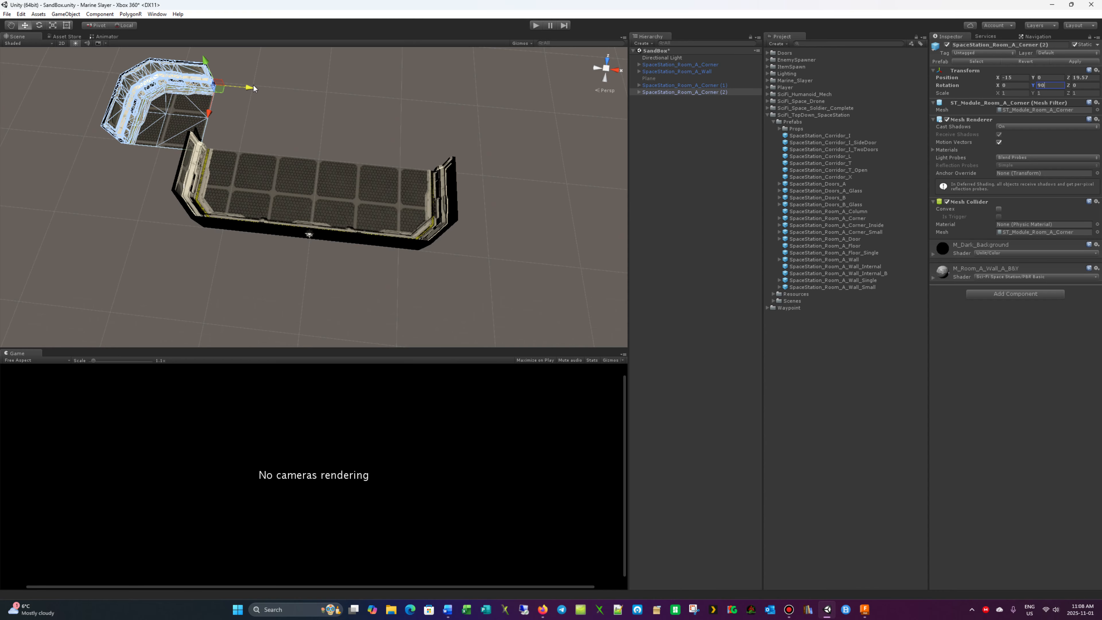
Step: Join SpaceStation_Room_A_Corner (2) to the left corner by positioning it at X -5, Z 20
left_click_drag(252, 88, 314, 94)
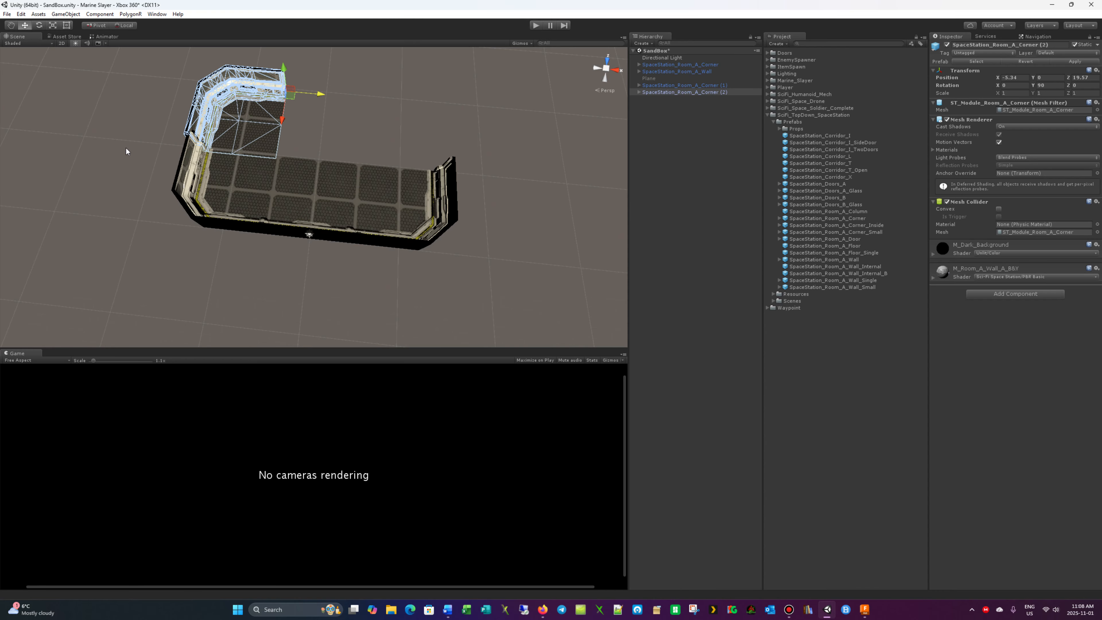
scroll(130, 145, "up", 3)
middle_click_drag(158, 137, 196, 181)
scroll(196, 181, "up", 7)
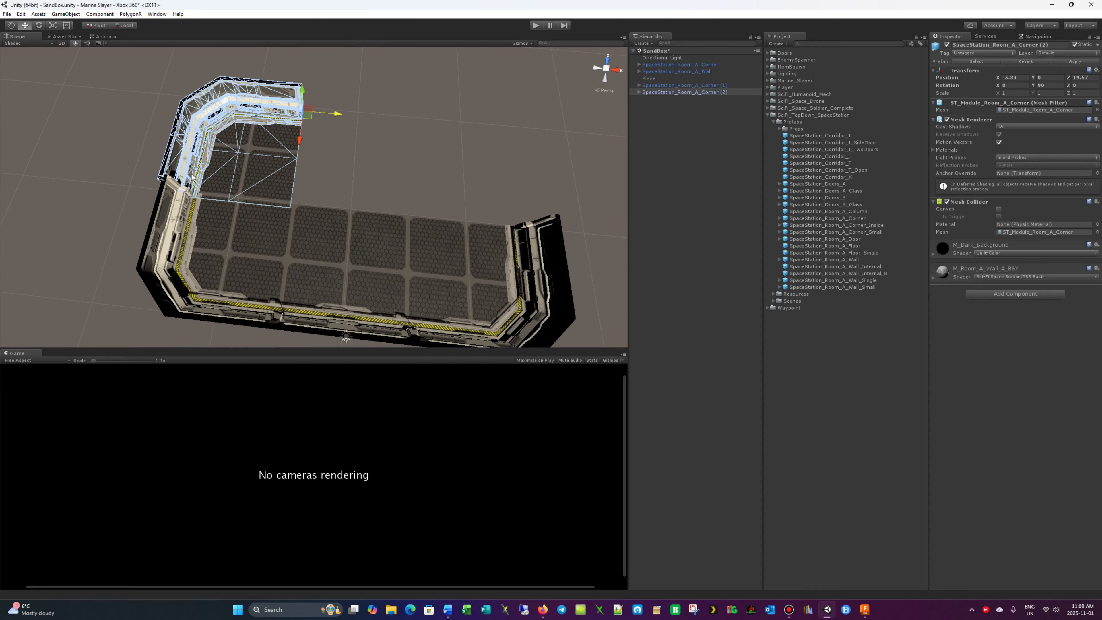
left_click(1088, 79)
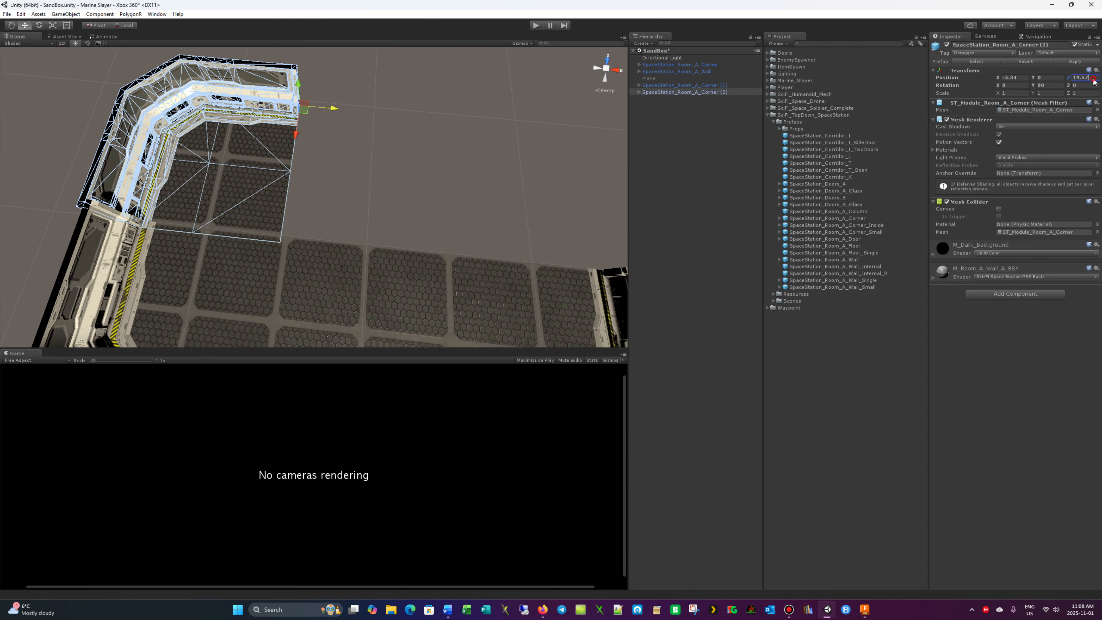
type("20")
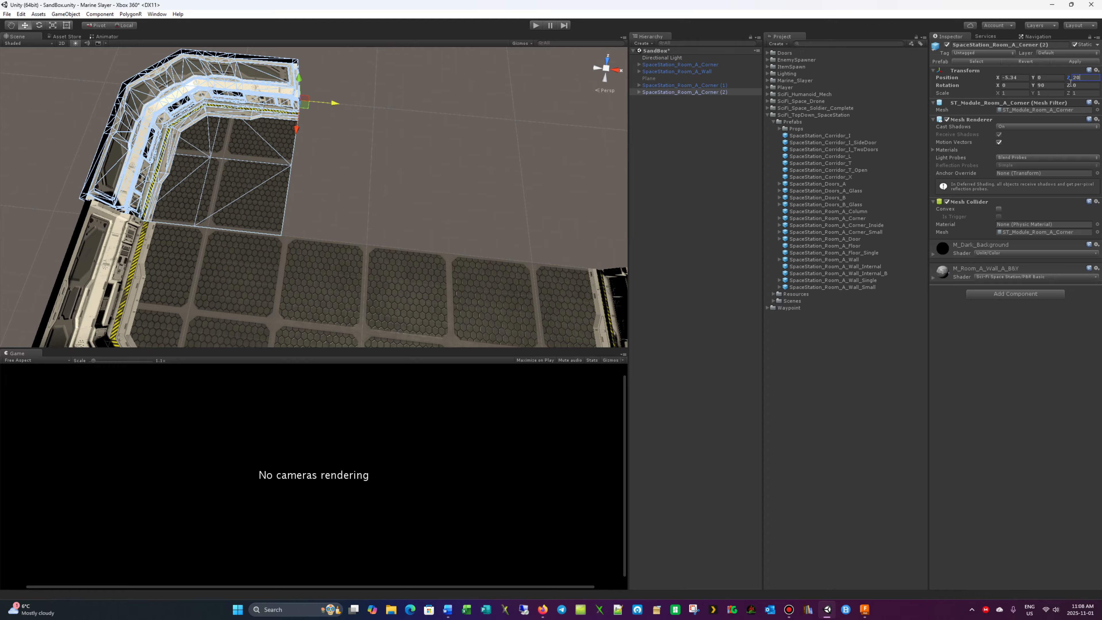
left_click(1021, 79)
type("-5")
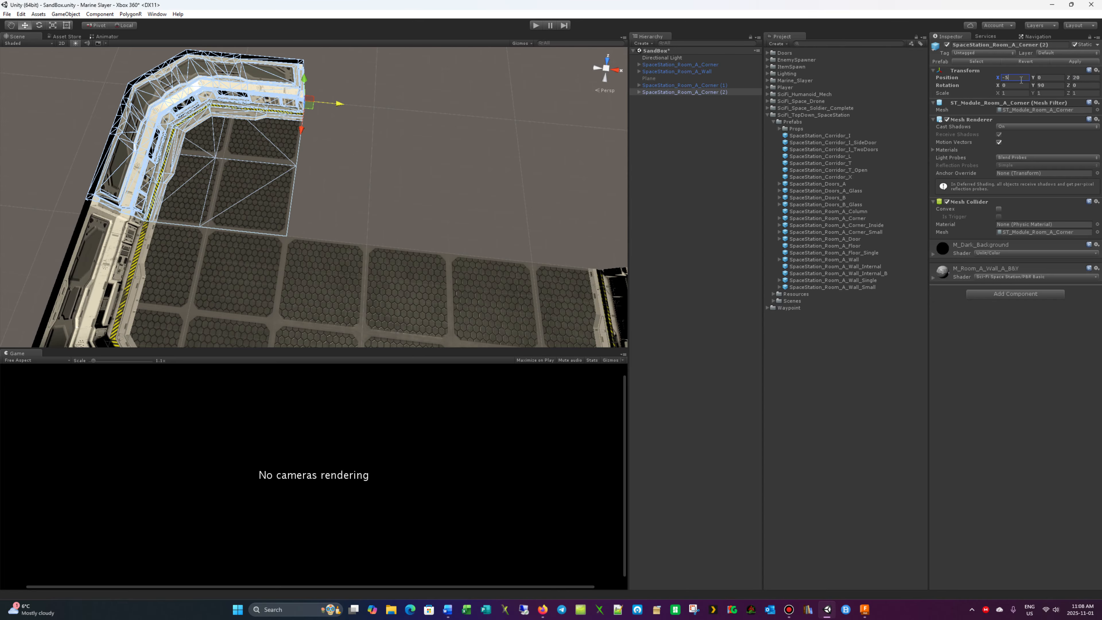
left_click(325, 179)
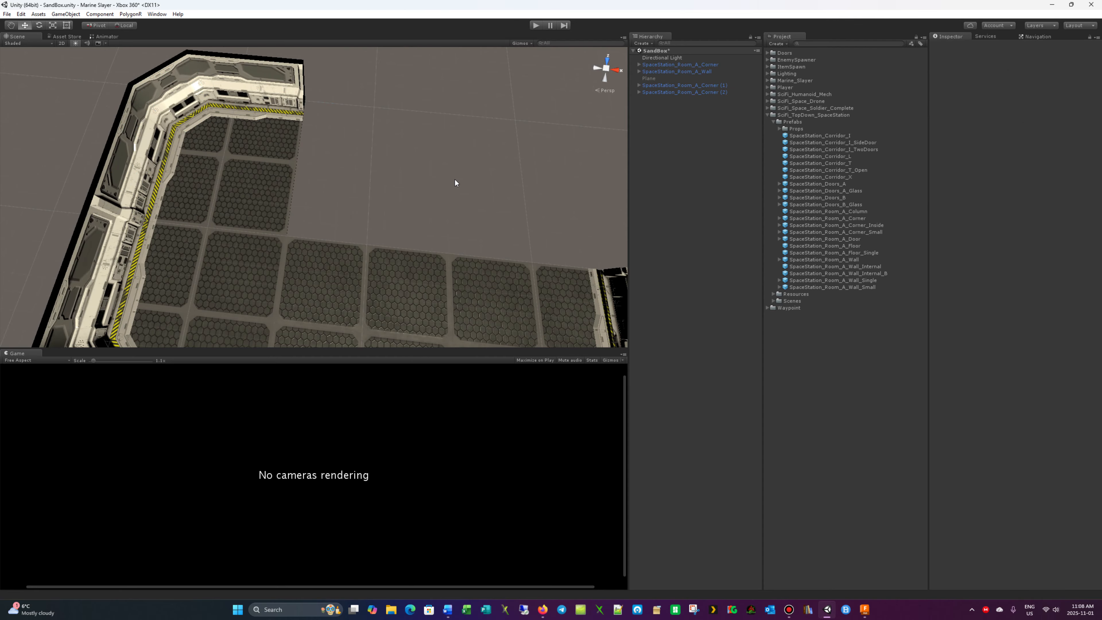
Step: Duplicate SpaceStation_Room_A_Corner (1) and move the copy along Z to about 9.25
right_click_drag(455, 179, 485, 275)
left_click(674, 85)
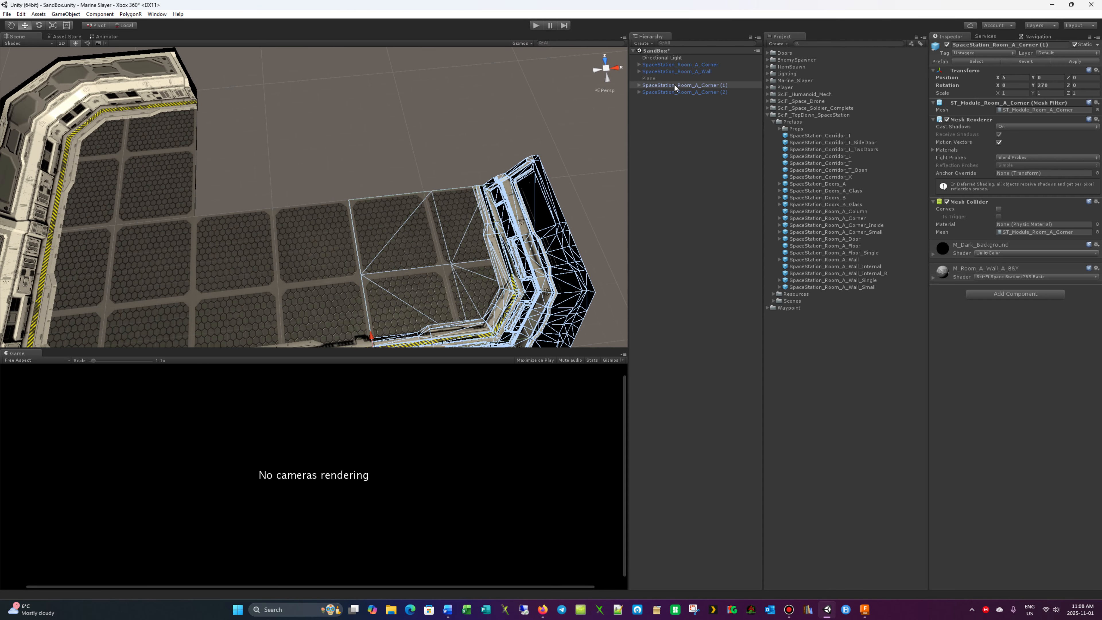
right_click(678, 85)
left_click(719, 123)
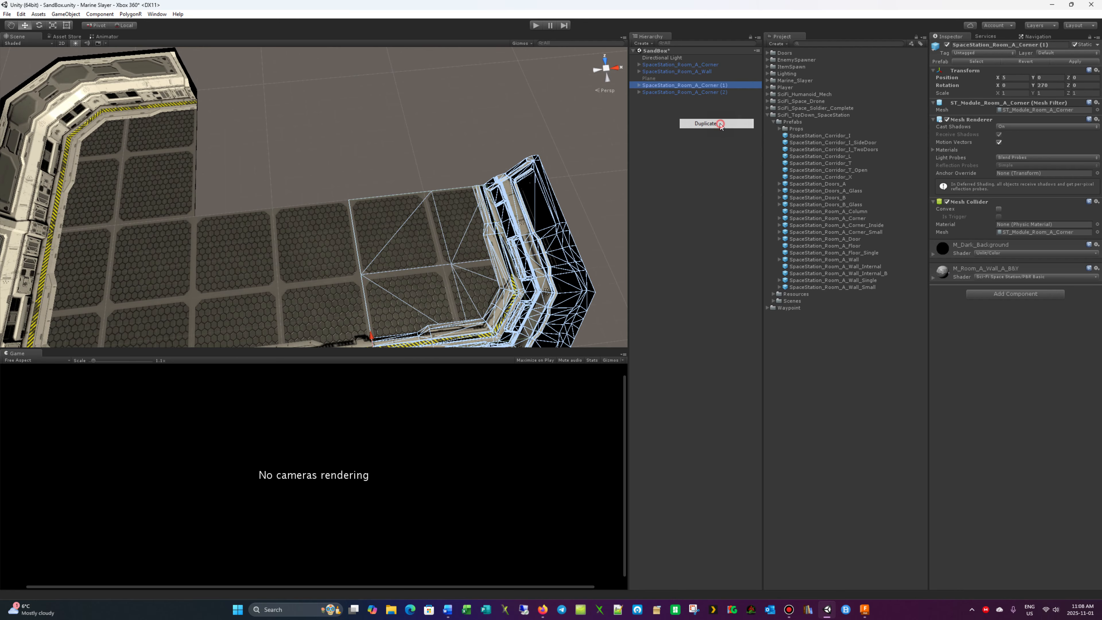
scroll(512, 210, "down", 2)
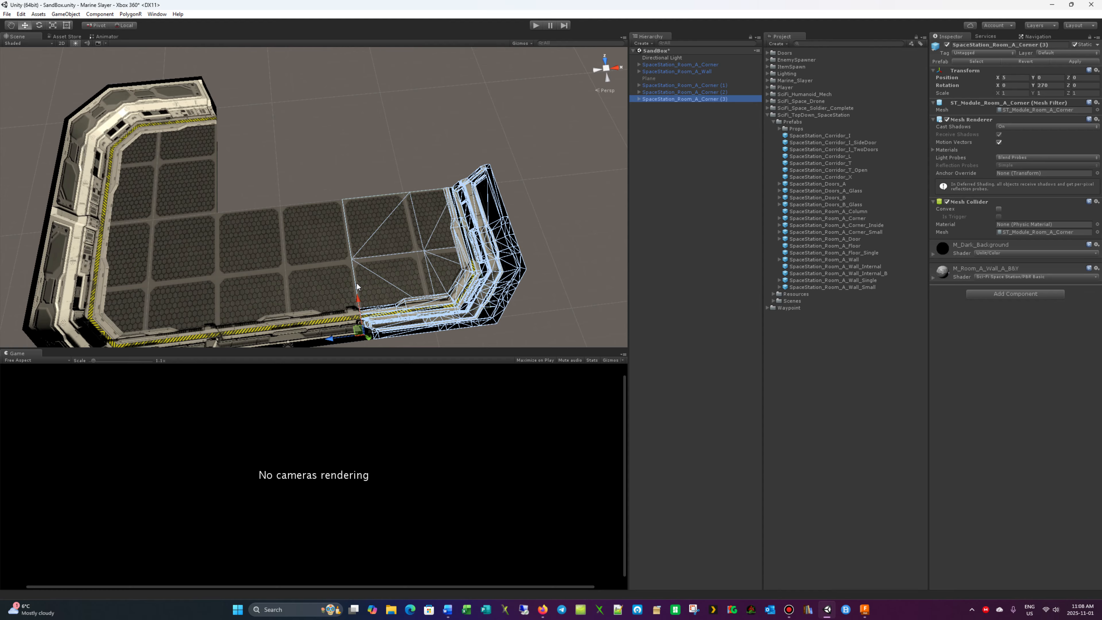
left_click_drag(358, 303, 349, 152)
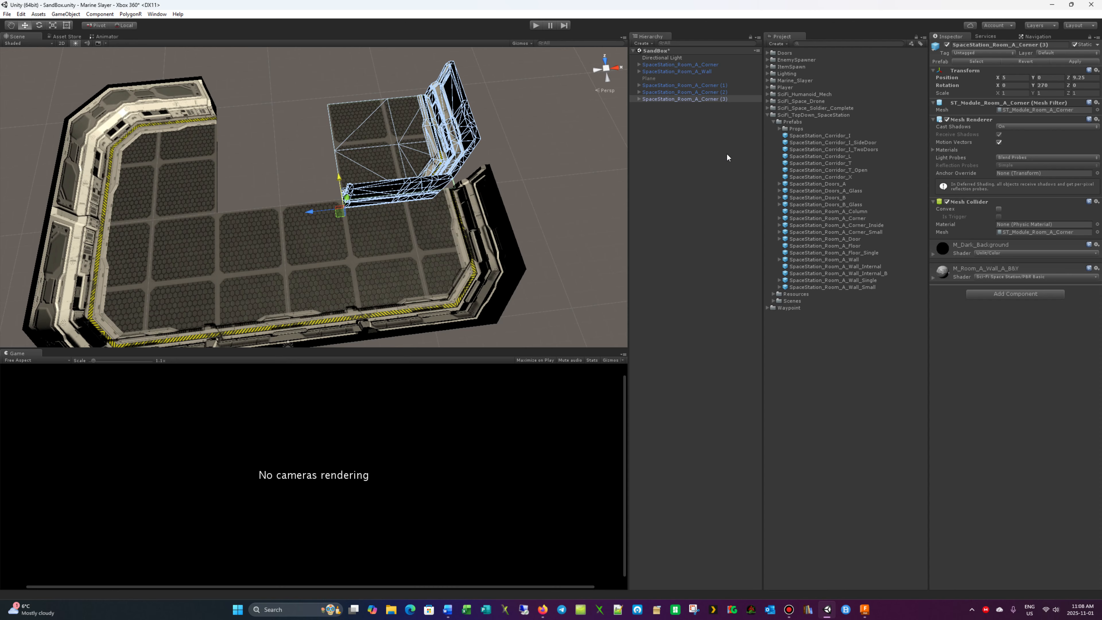
Step: Set the Y rotation of SpaceStation_Room_A_Corner (3) to 180
left_click(1039, 86)
type("180")
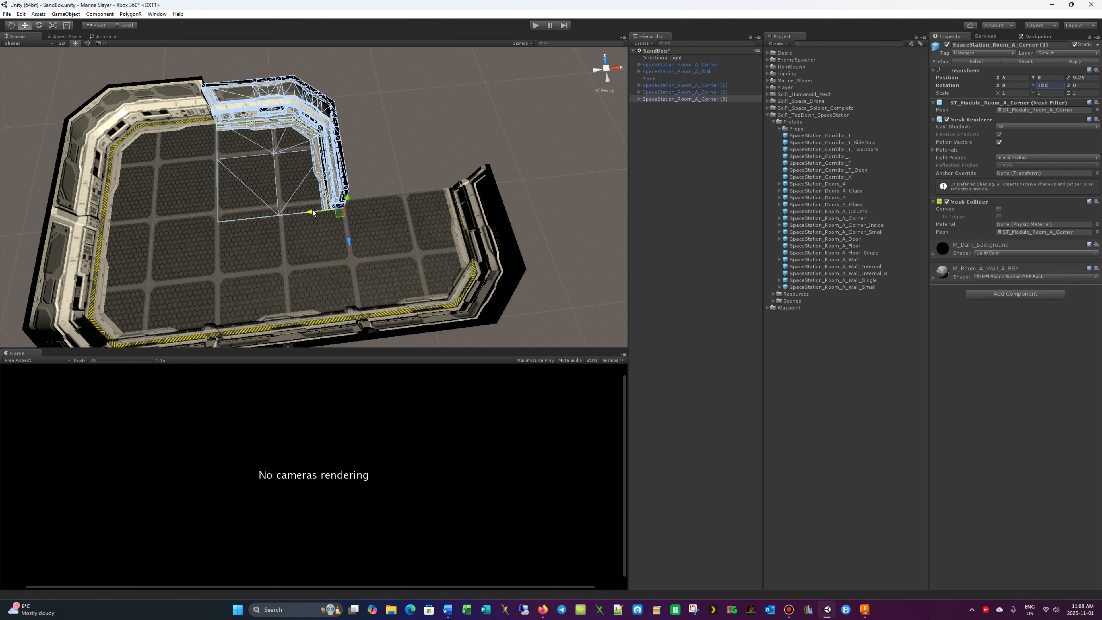
Step: Position SpaceStation_Room_A_Corner (3) at X 15, Z 10 so it joins the existing corner on that side
left_click_drag(313, 212, 431, 202)
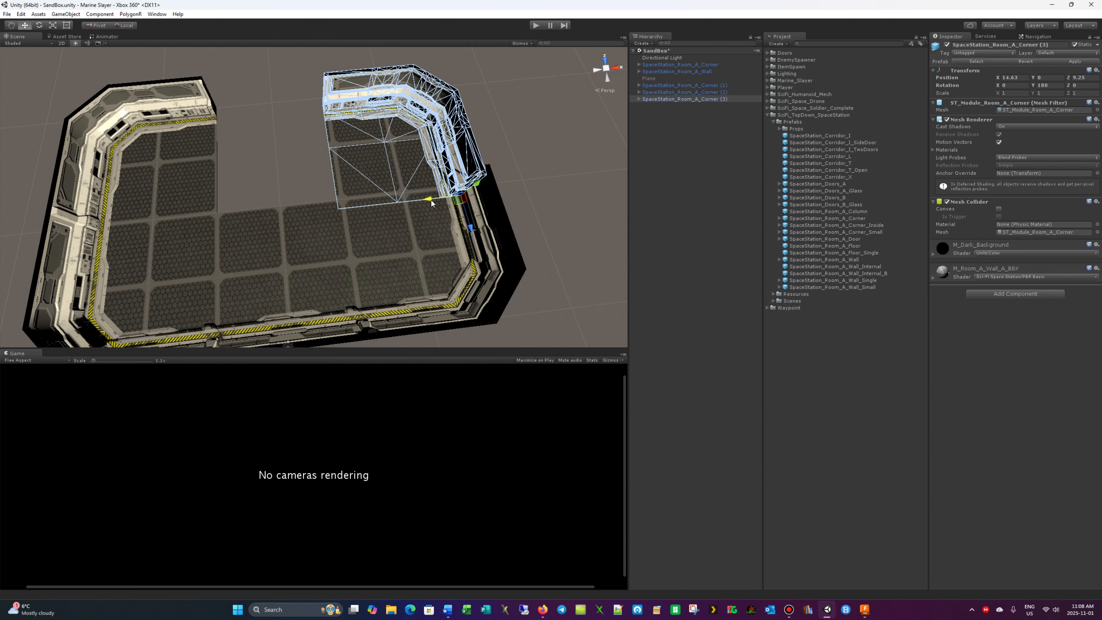
left_click(1022, 77)
type("15")
left_click(1082, 78)
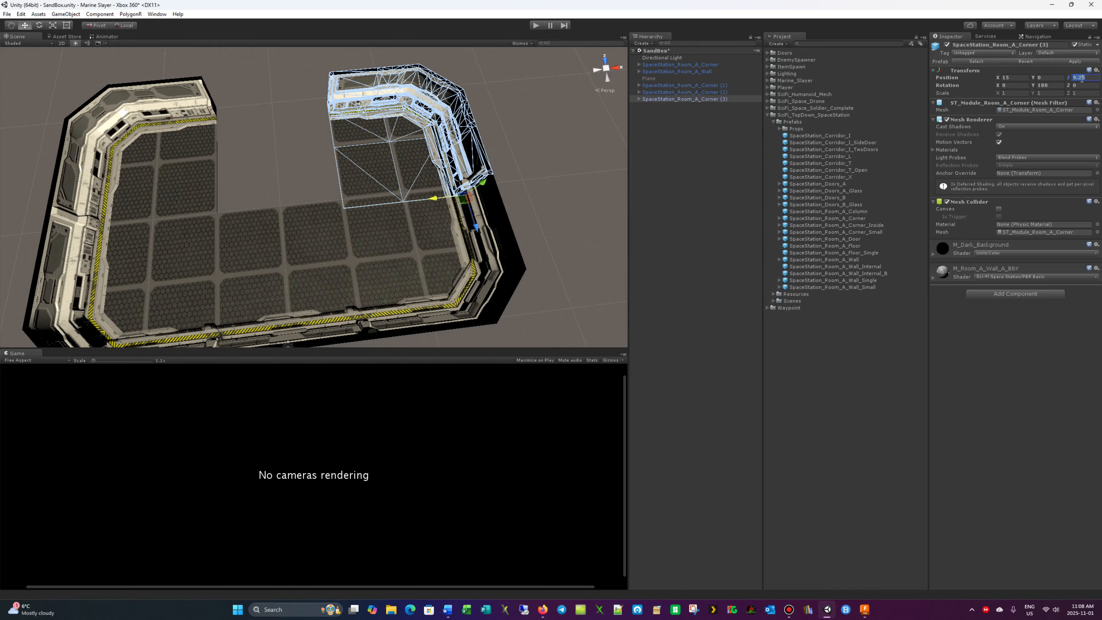
type("9")
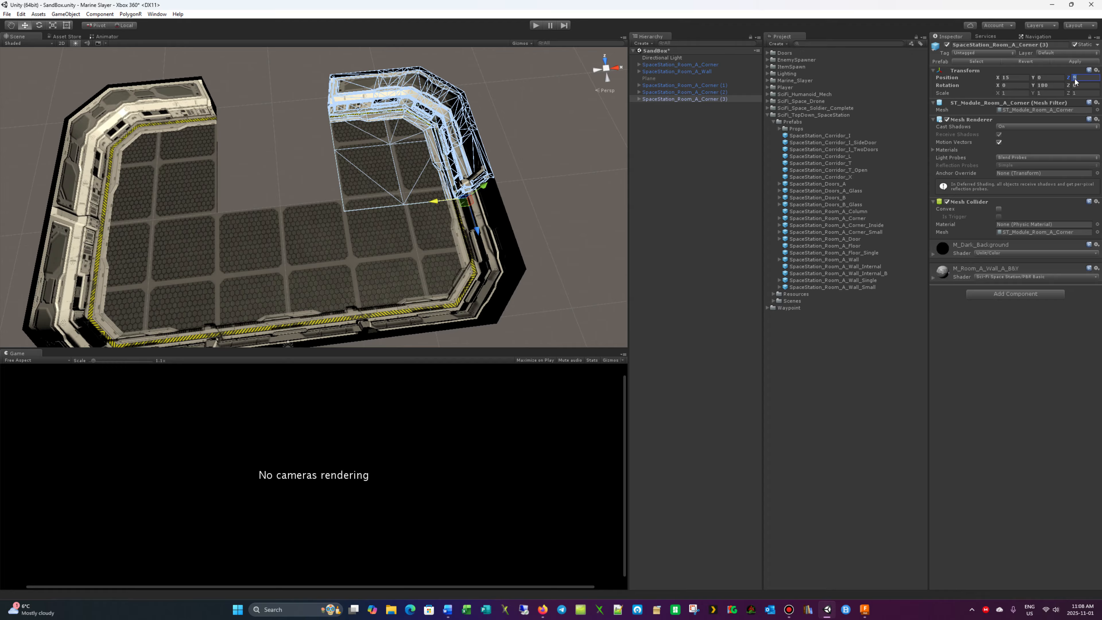
key("BackSpace")
type("10")
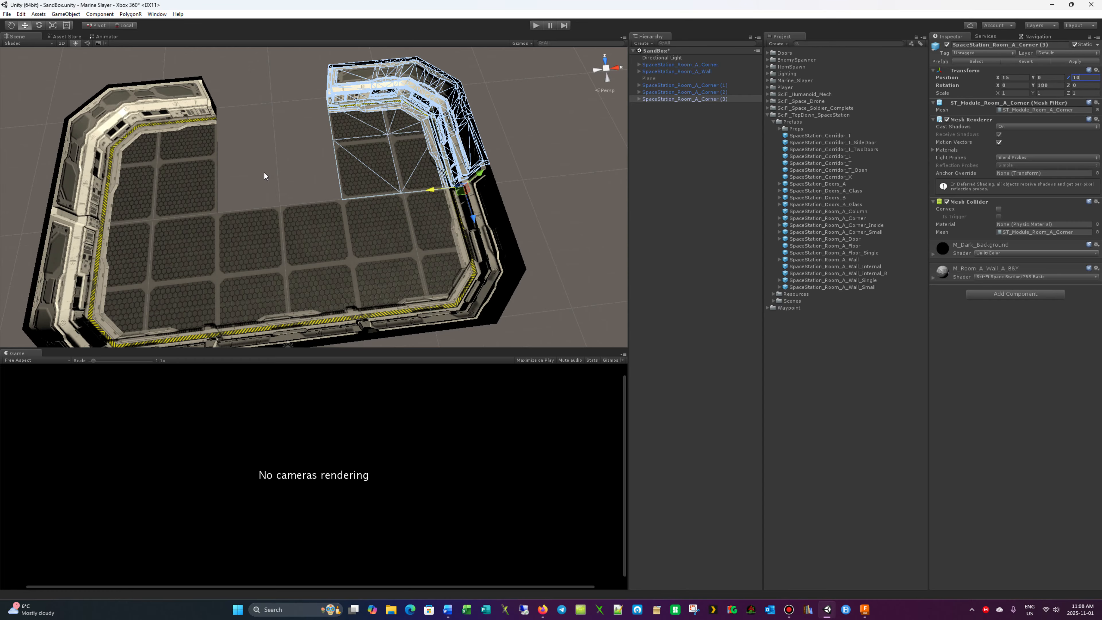
left_click(271, 158)
Step: Examine the previews of the space station floor, door, wall, corridor, column and corner prefabs for pieces to fill the gap between the corners
left_click_drag(507, 172, 370, 267, "alt")
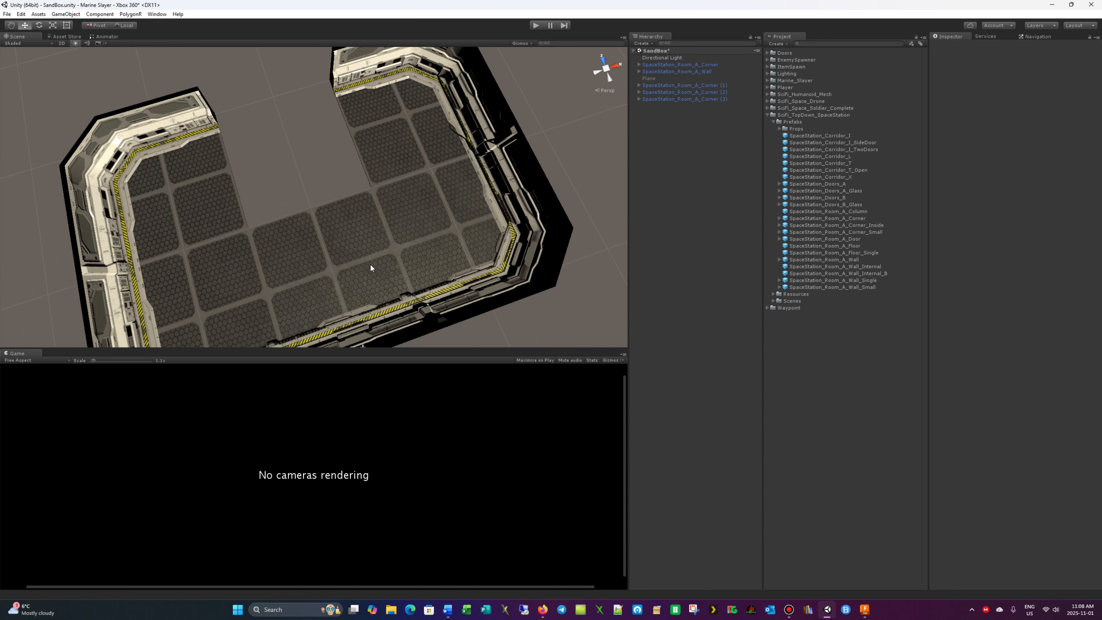
left_click_drag(289, 246, 276, 134, "alt")
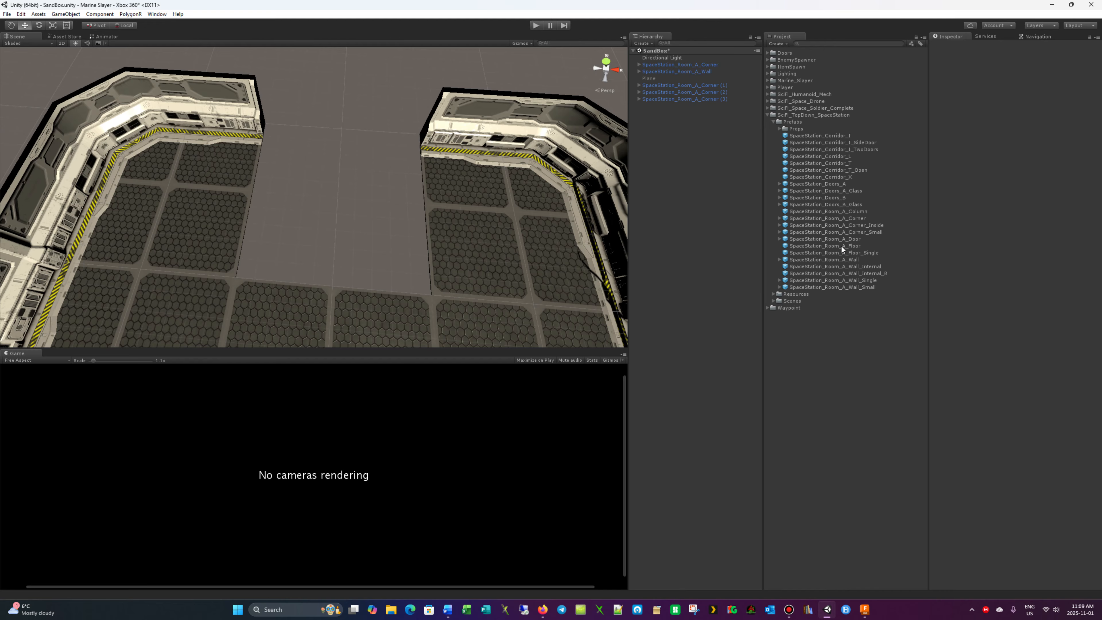
left_click(839, 253)
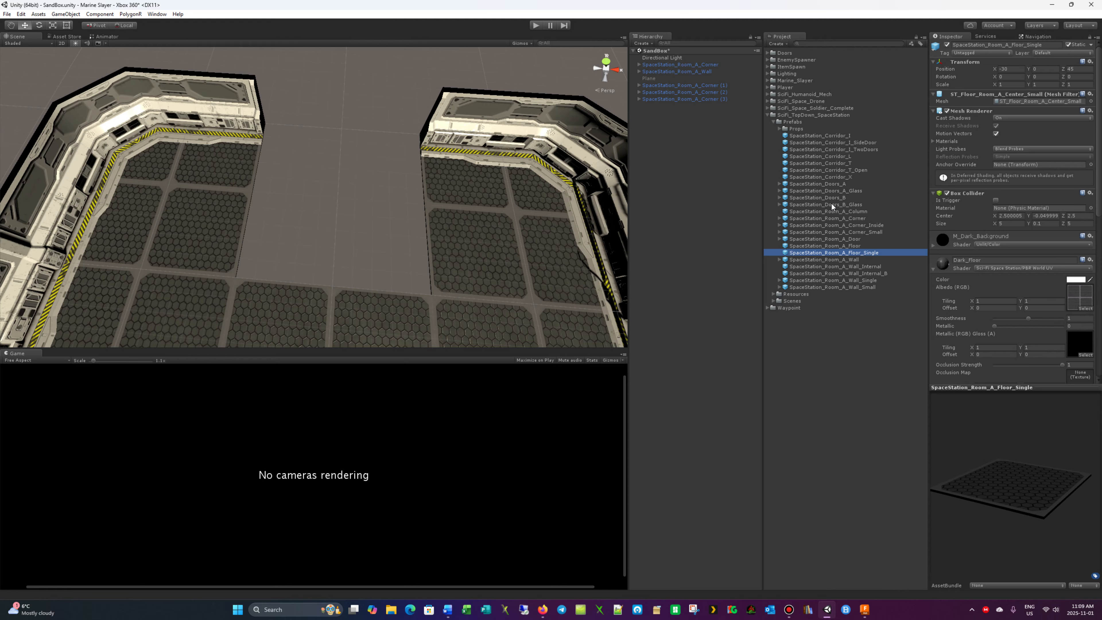
left_click(832, 191)
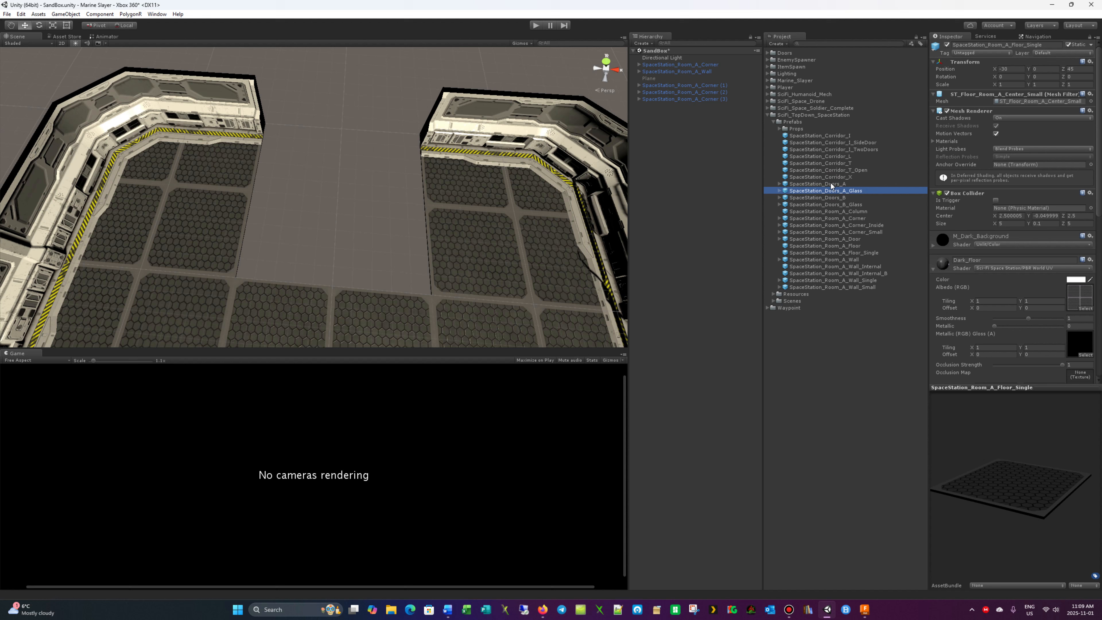
left_click(831, 185)
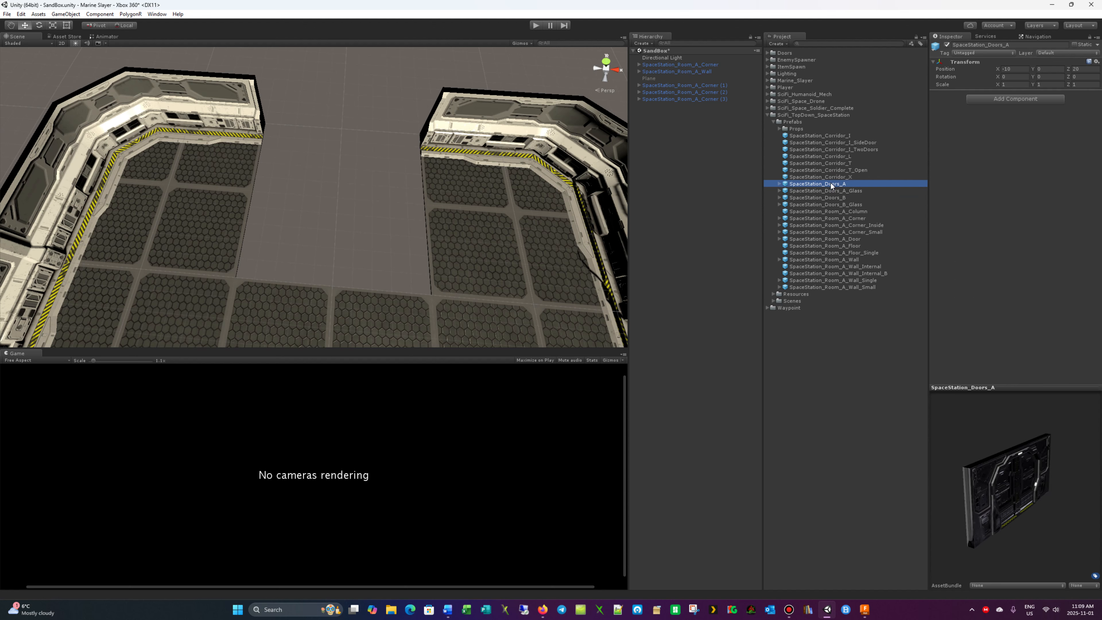
left_click(830, 197)
left_click(831, 206)
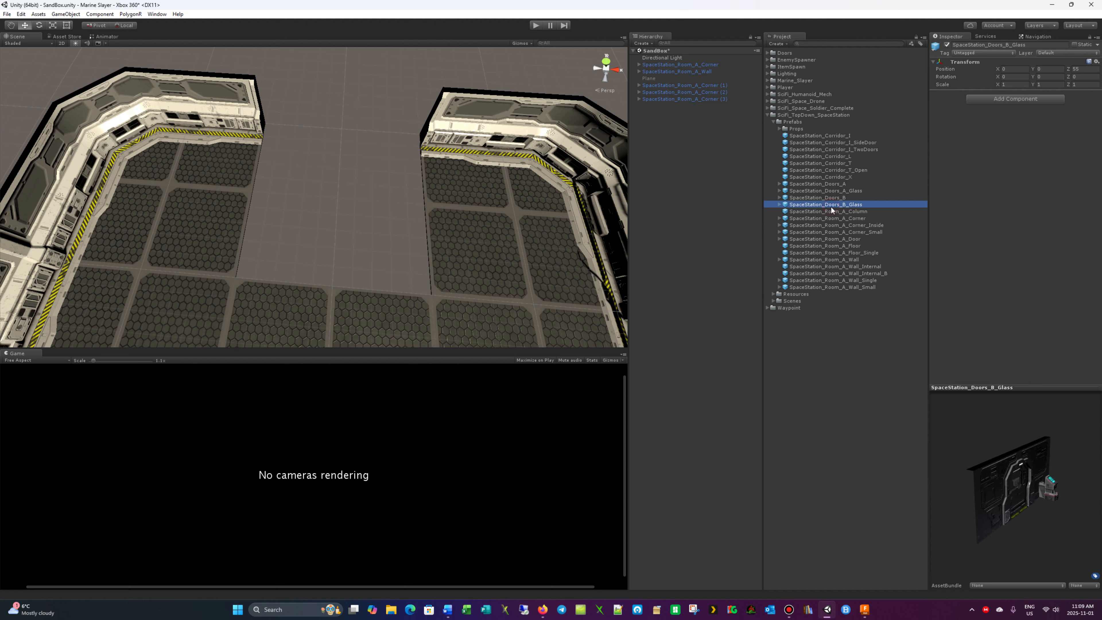
left_click(837, 245)
left_click(836, 252)
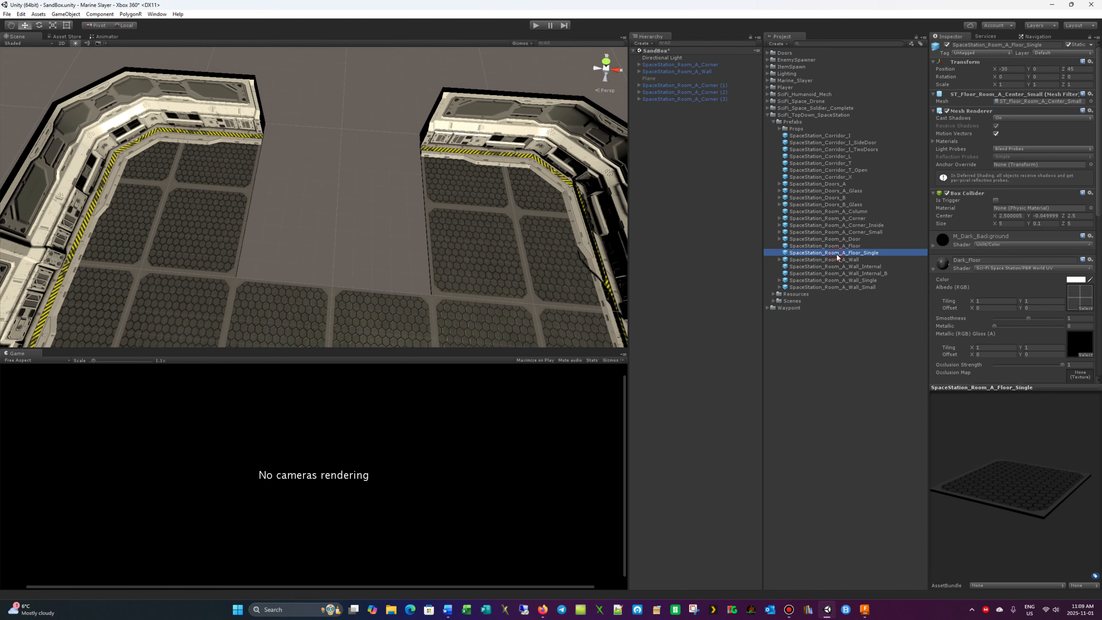
left_click(836, 260)
left_click(837, 266)
left_click(838, 280)
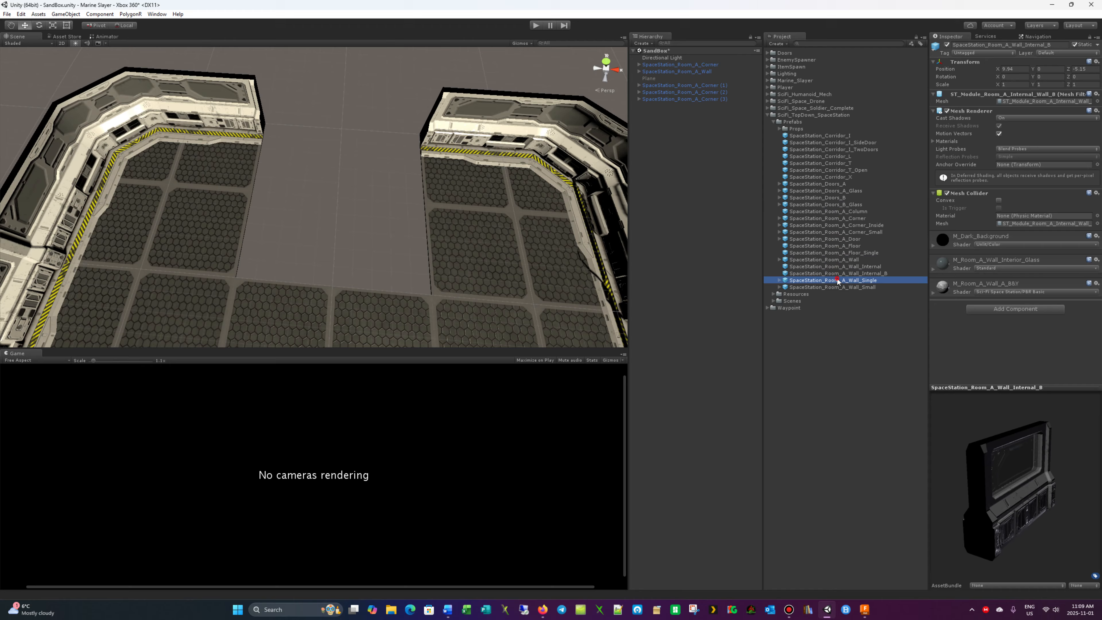
left_click(837, 287)
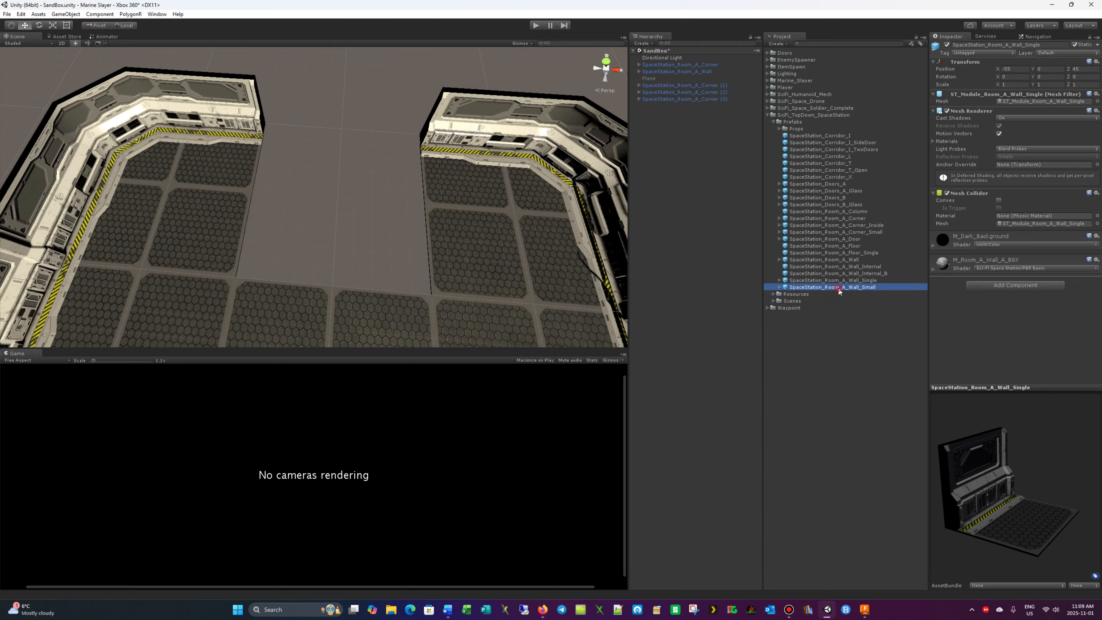
left_click(833, 149)
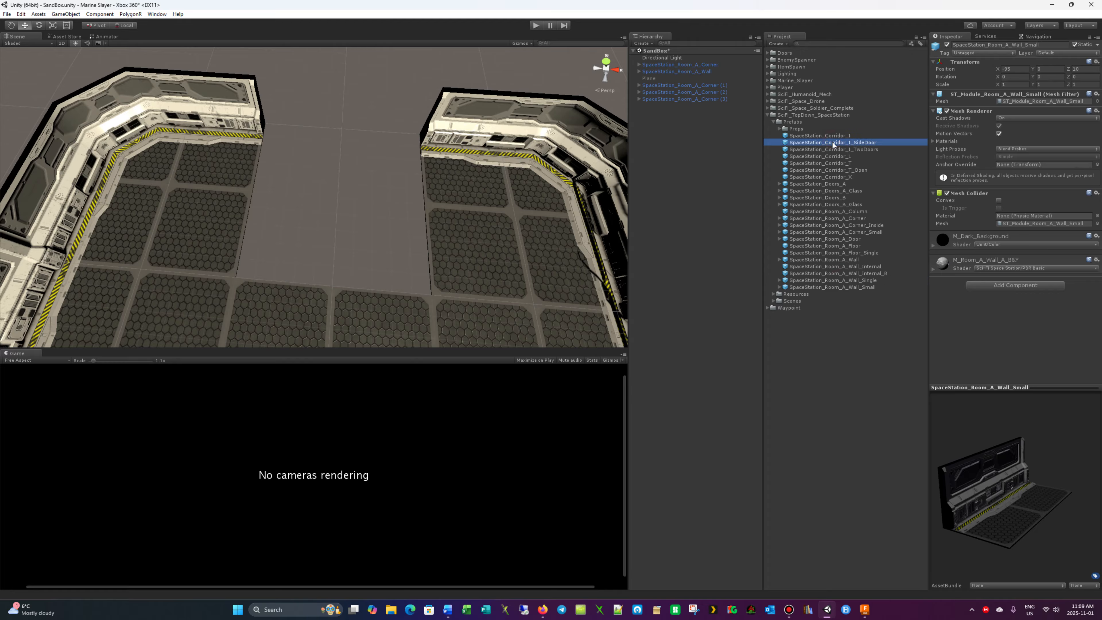
left_click(833, 158)
left_click(834, 171)
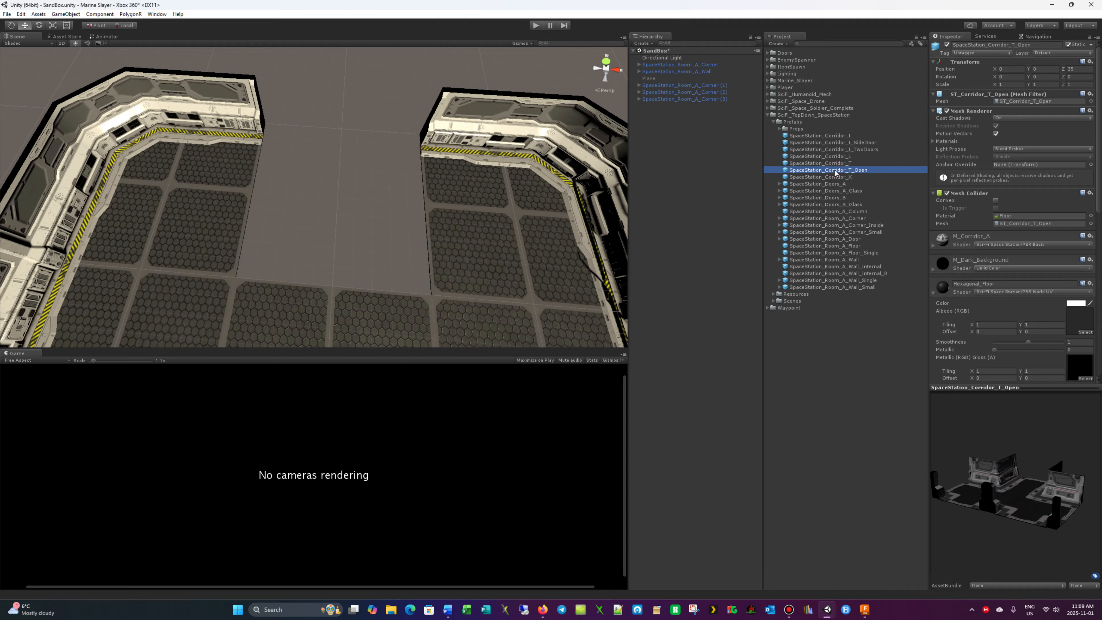
left_click(836, 177)
left_click(834, 184)
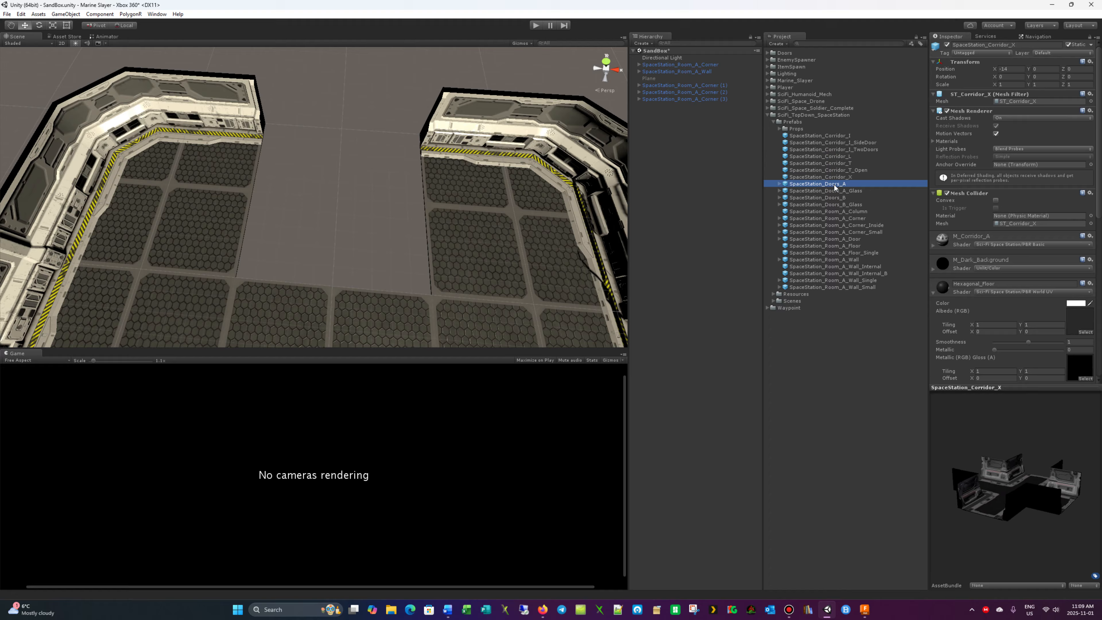
left_click(835, 191)
left_click(834, 199)
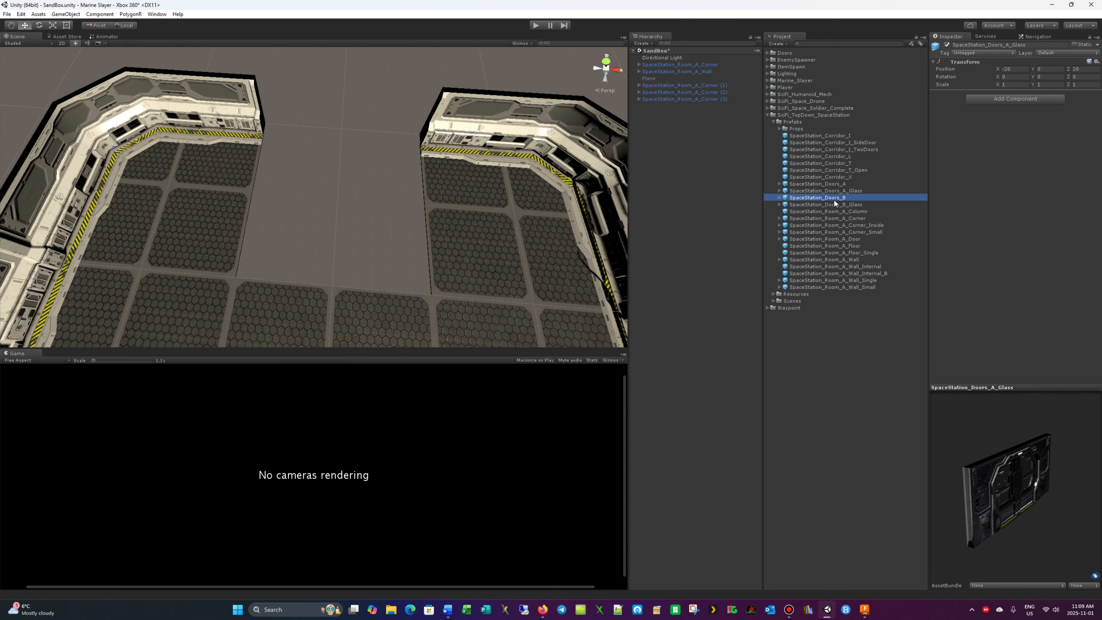
left_click(834, 205)
left_click(833, 212)
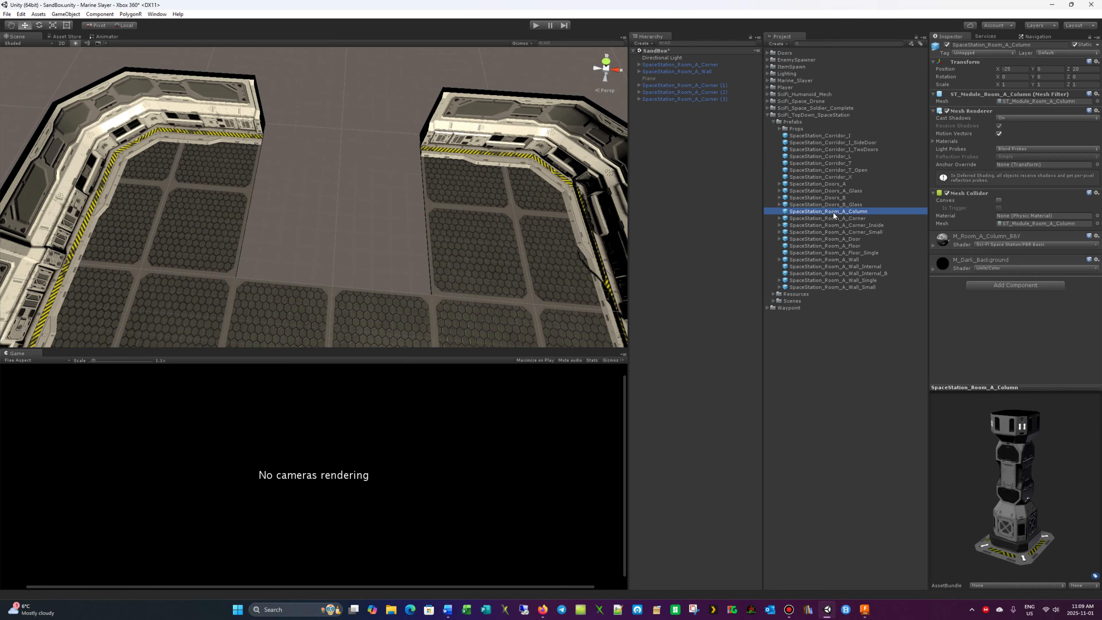
left_click(834, 218)
left_click(834, 233)
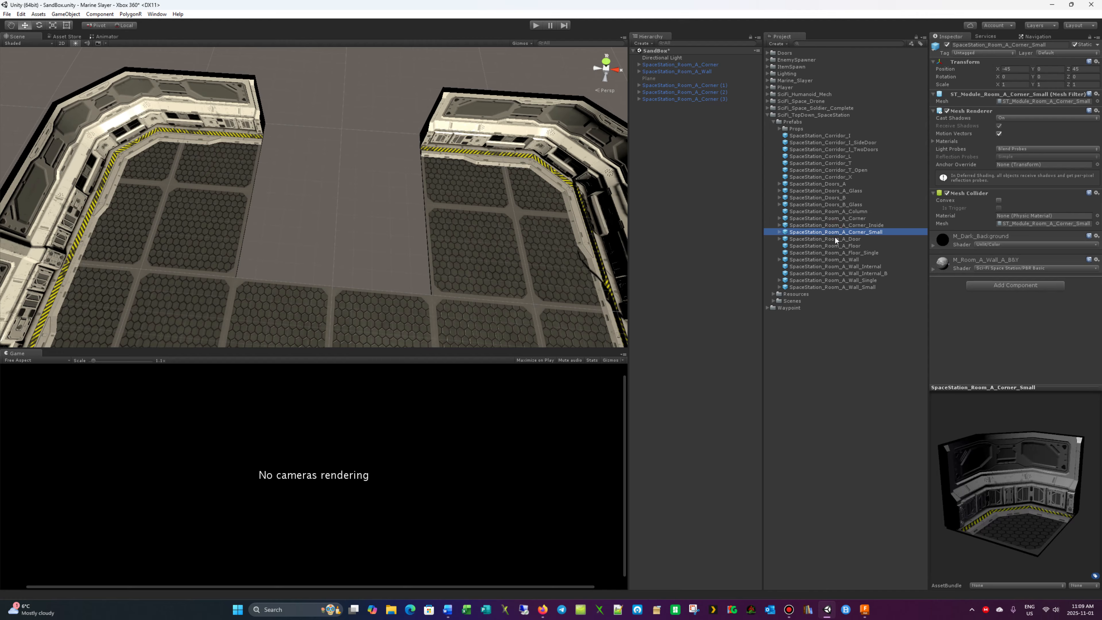
Step: Add SpaceStation_Room_A_Door between the two far corners and set its Y rotation to 180 and Y position to 0
left_click(836, 239)
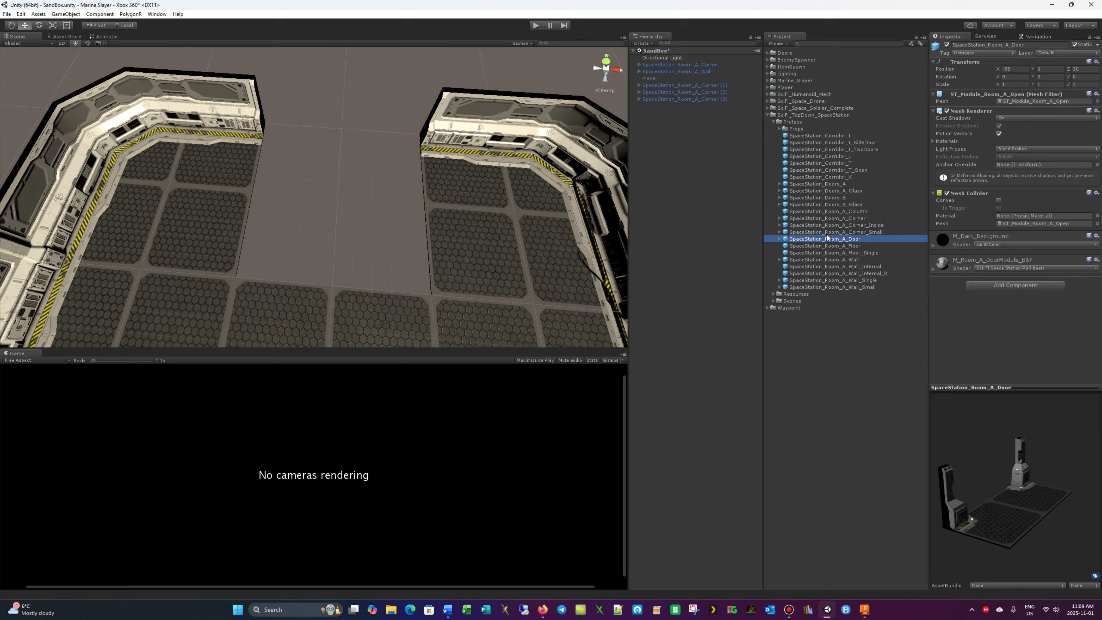
left_click_drag(842, 240, 370, 239)
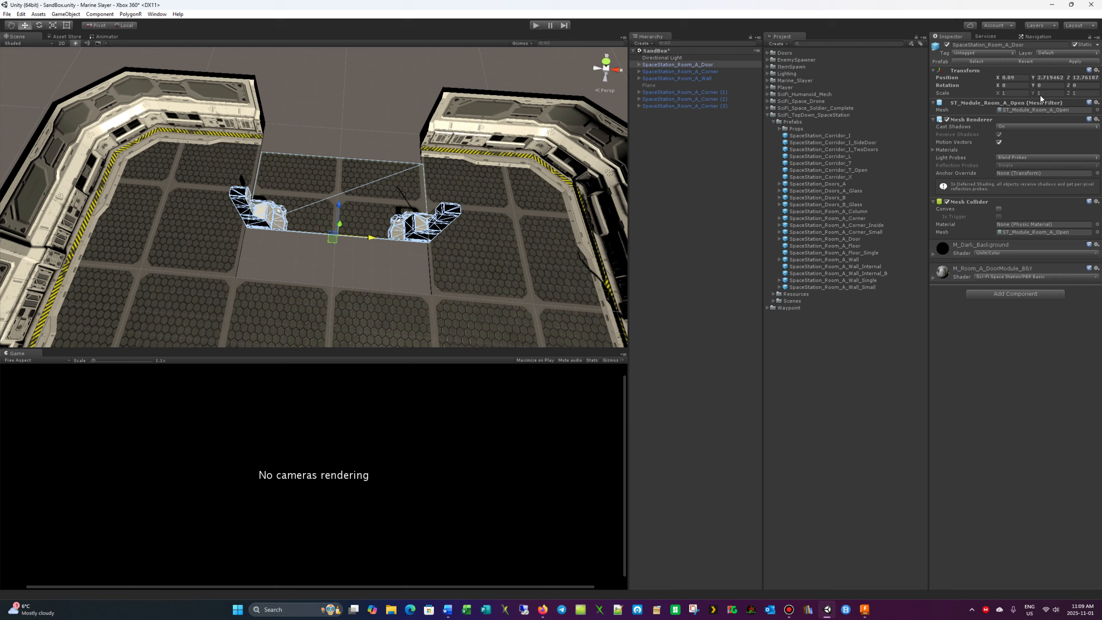
left_click(1044, 86)
type("180")
left_click(1050, 79)
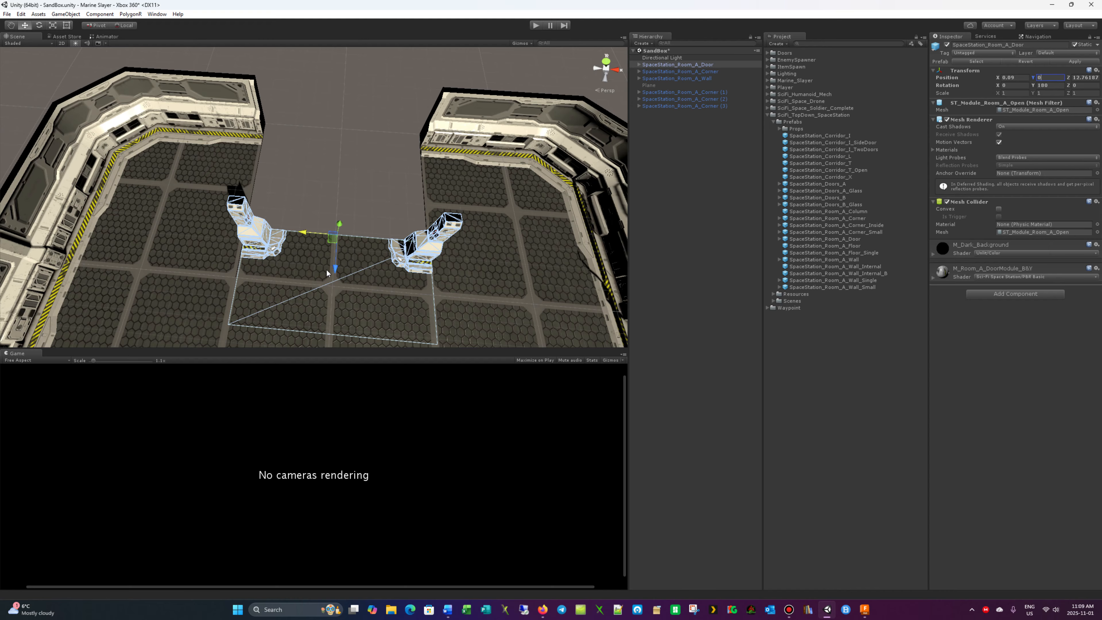
Step: Fit the door module into the wall gap between the two corners at X 0, Z 20
left_click_drag(334, 271, 329, 145)
left_click(1019, 77)
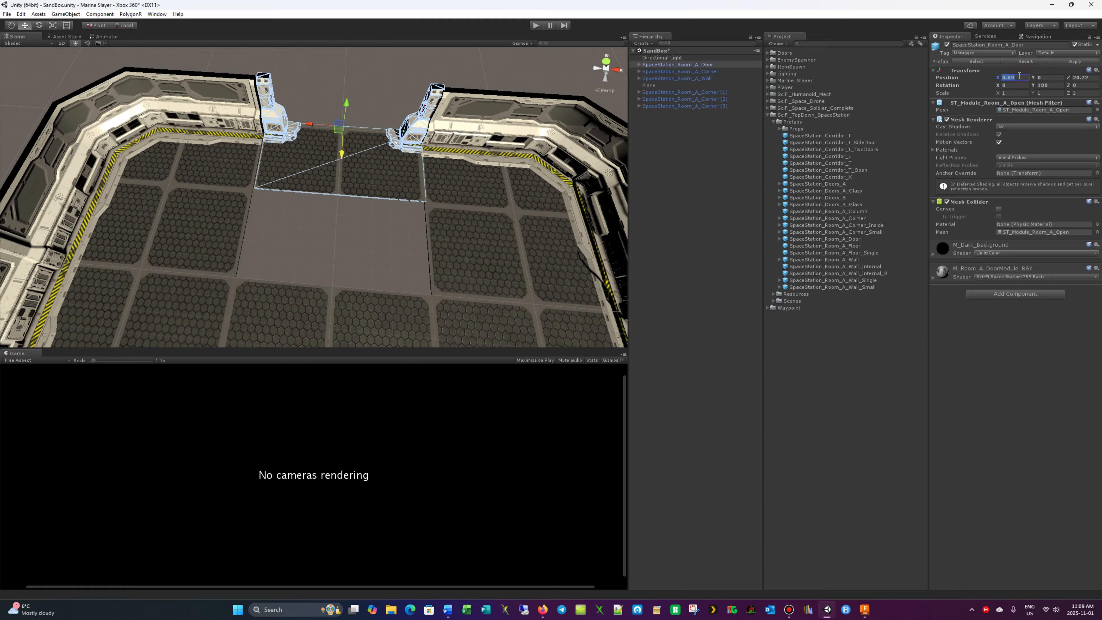
type("0")
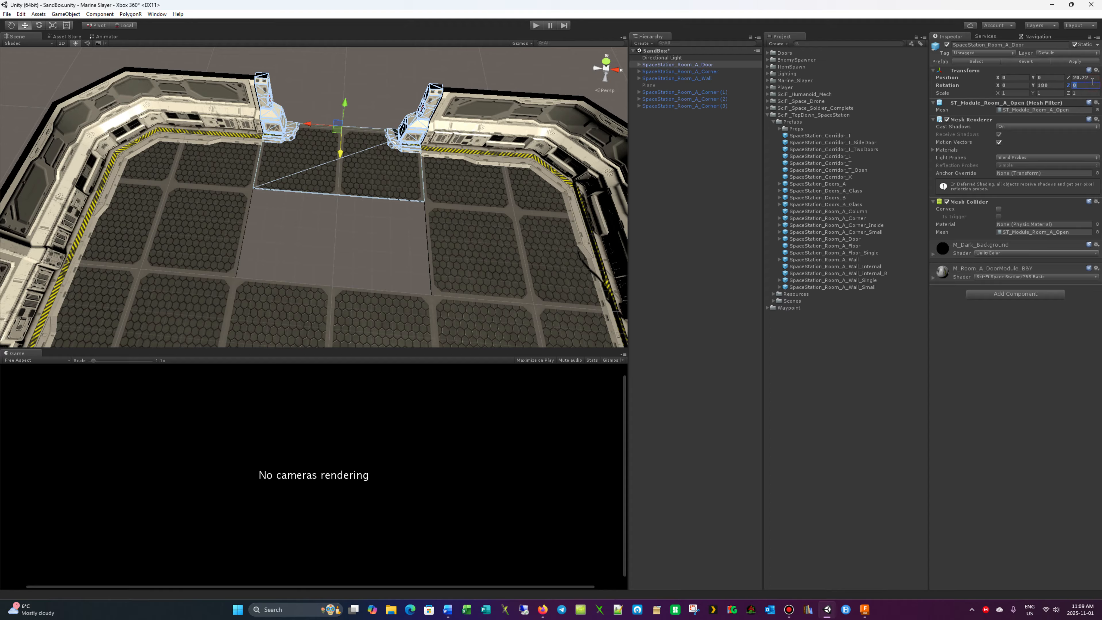
left_click(1088, 78)
type("20")
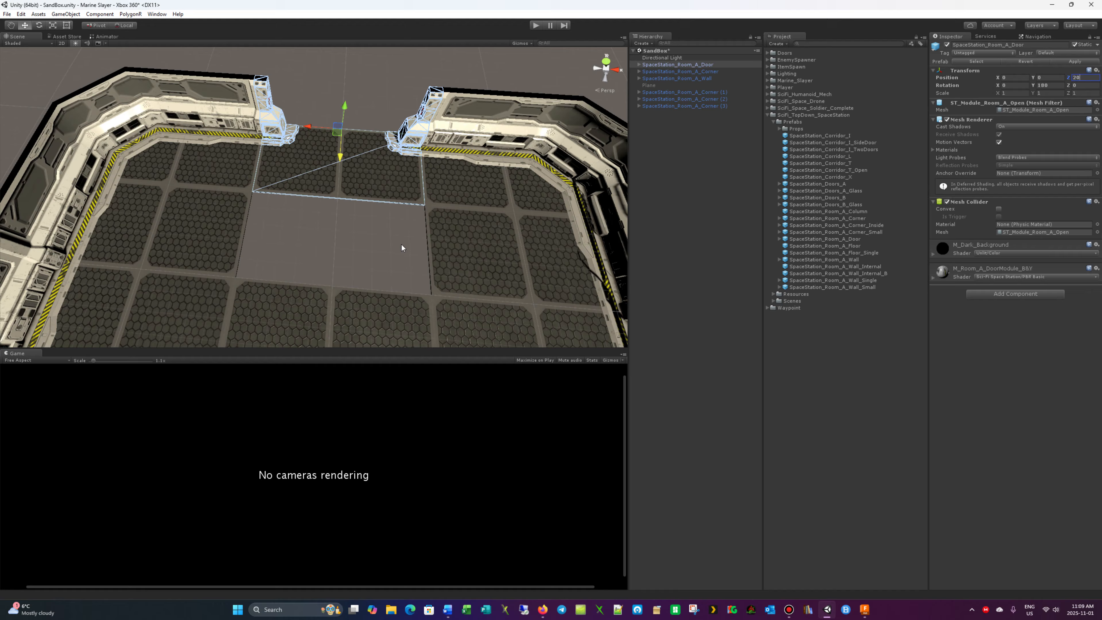
left_click(363, 90)
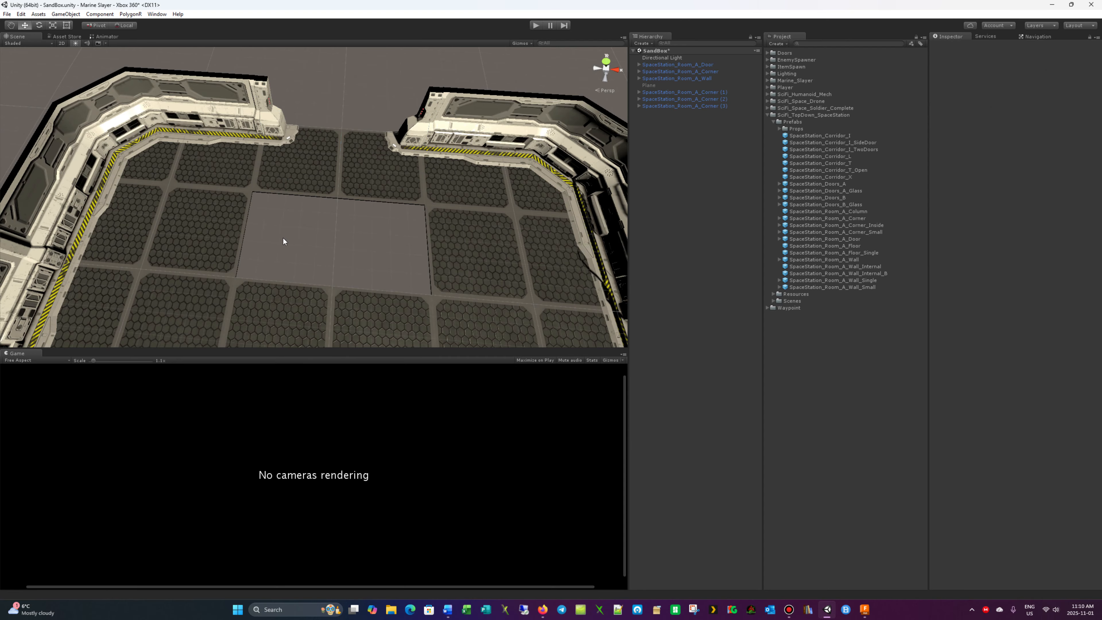
Step: Add a SpaceStation_Room_A_Floor_Single tile to the open floor area and position it at X -5, Y 0, Z 10
left_click(814, 253)
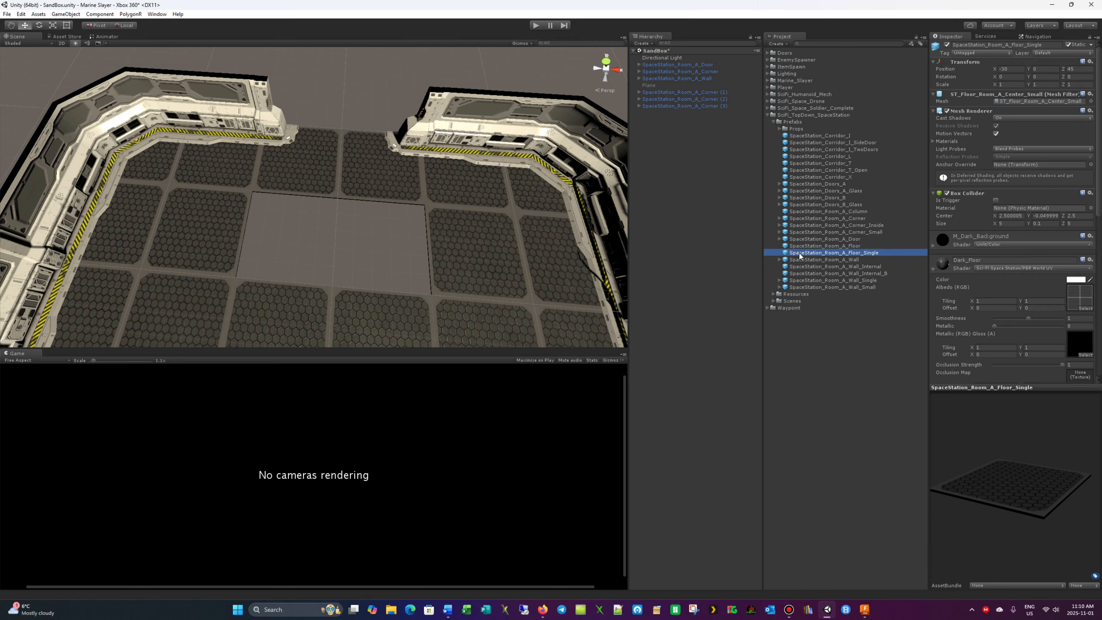
left_click_drag(800, 256, 246, 248)
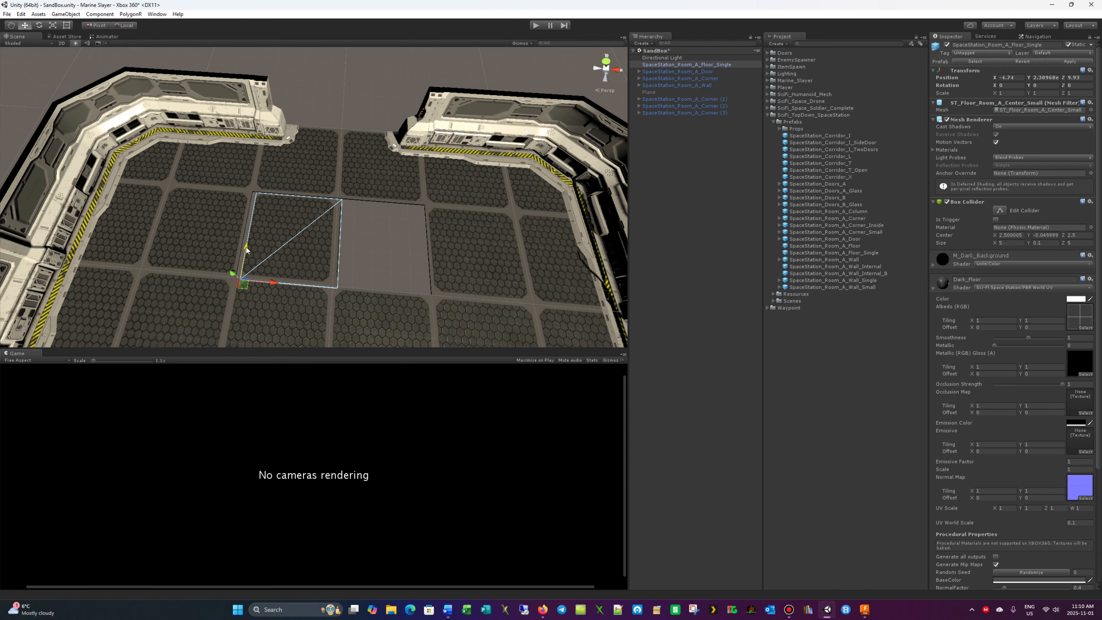
left_click_drag(275, 283, 269, 283)
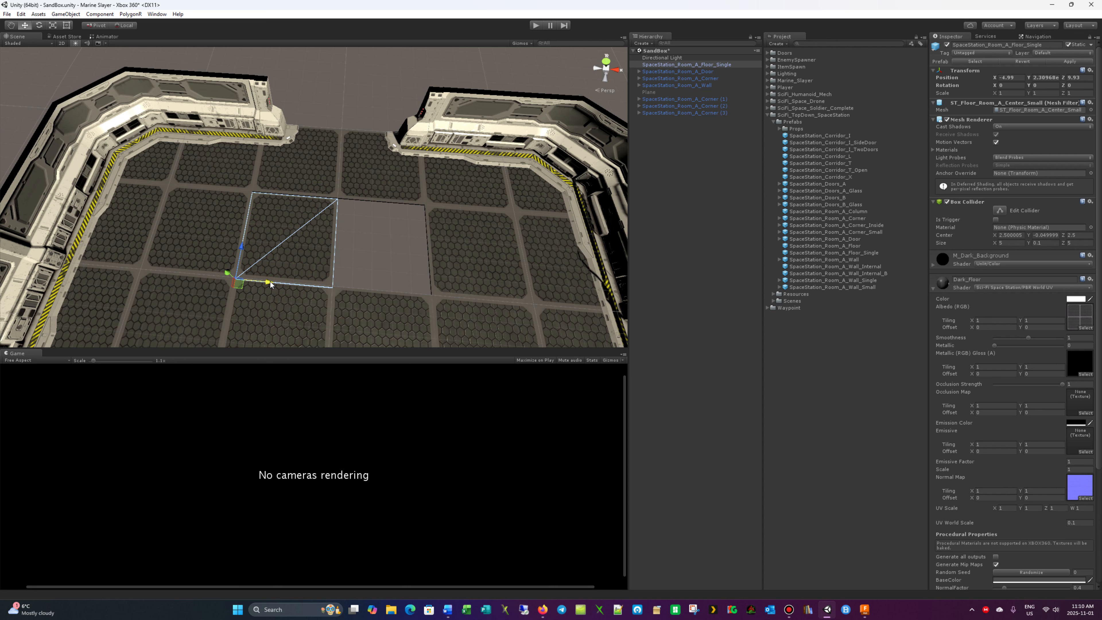
left_click(1048, 77)
type("0")
left_click(1011, 79)
type("-5")
left_click(1077, 77)
type("10")
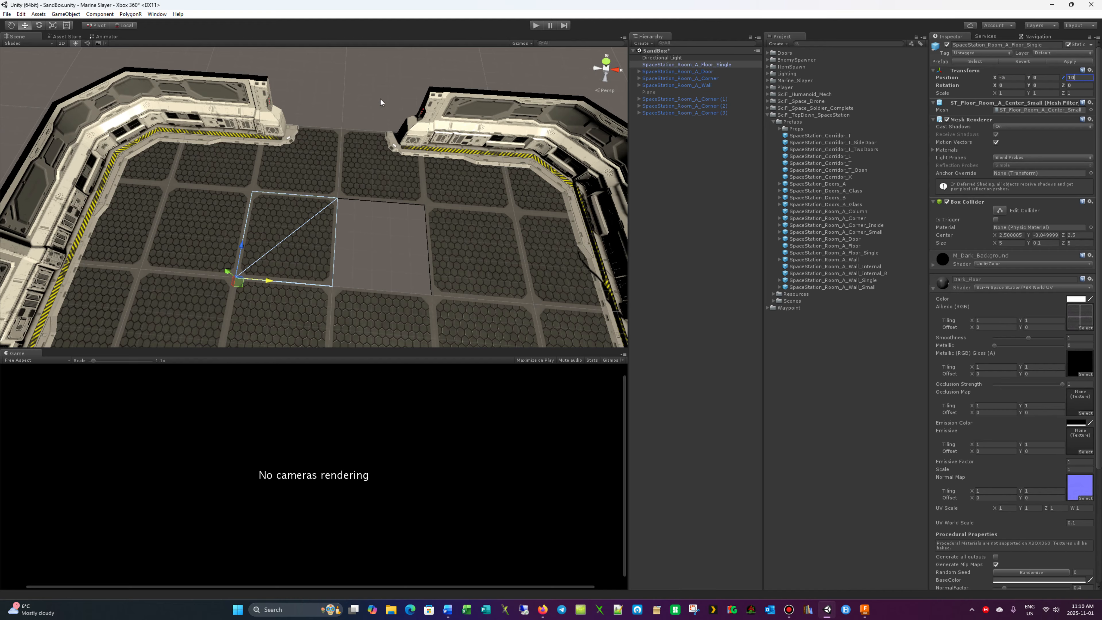
Step: Duplicate the single floor tile and move the copy along X to 0 to fill the remaining floor gap
right_click(657, 63)
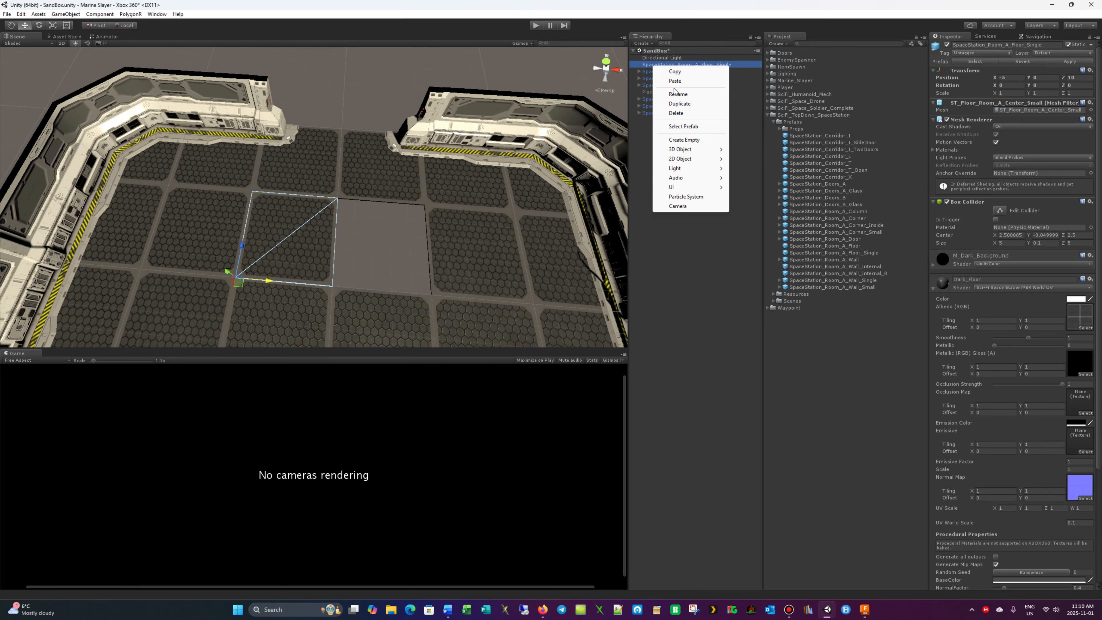
left_click(679, 104)
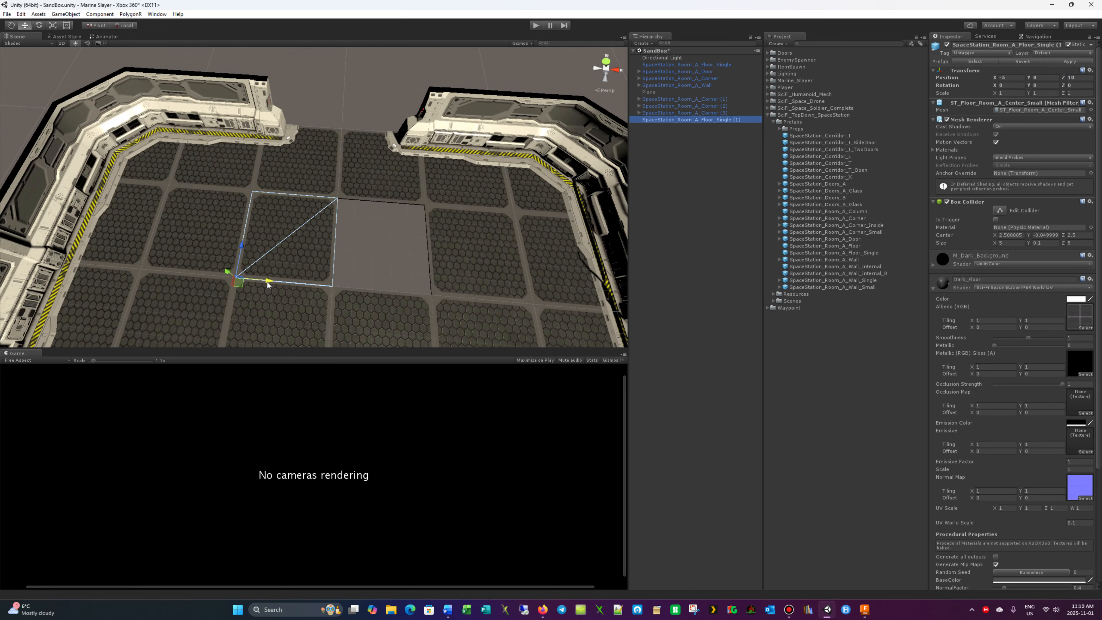
left_click_drag(267, 281, 361, 296)
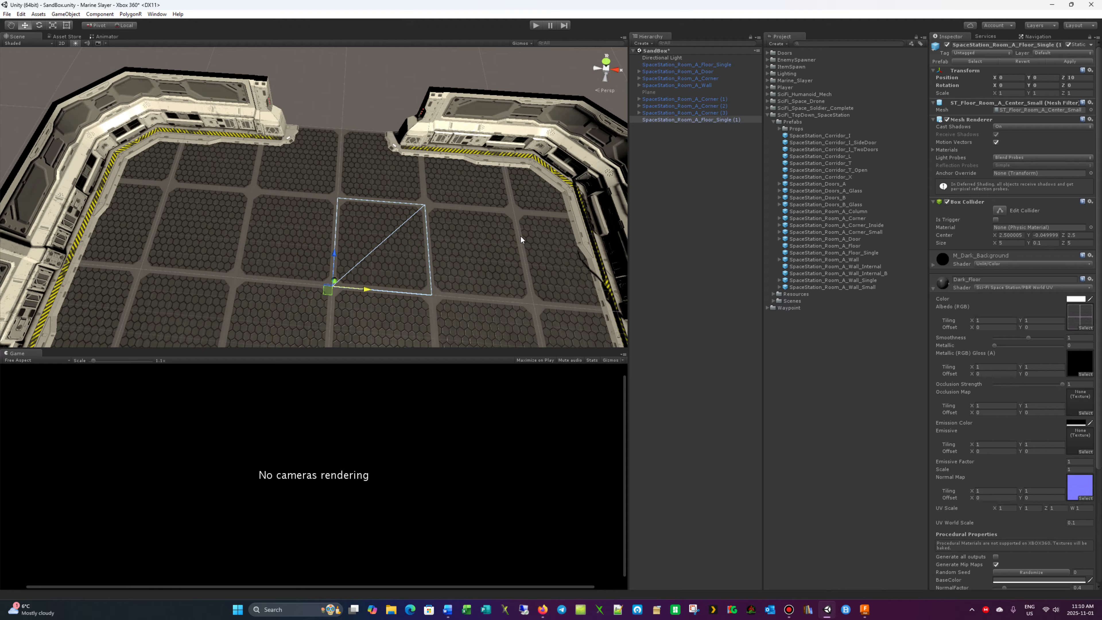
left_click(338, 102)
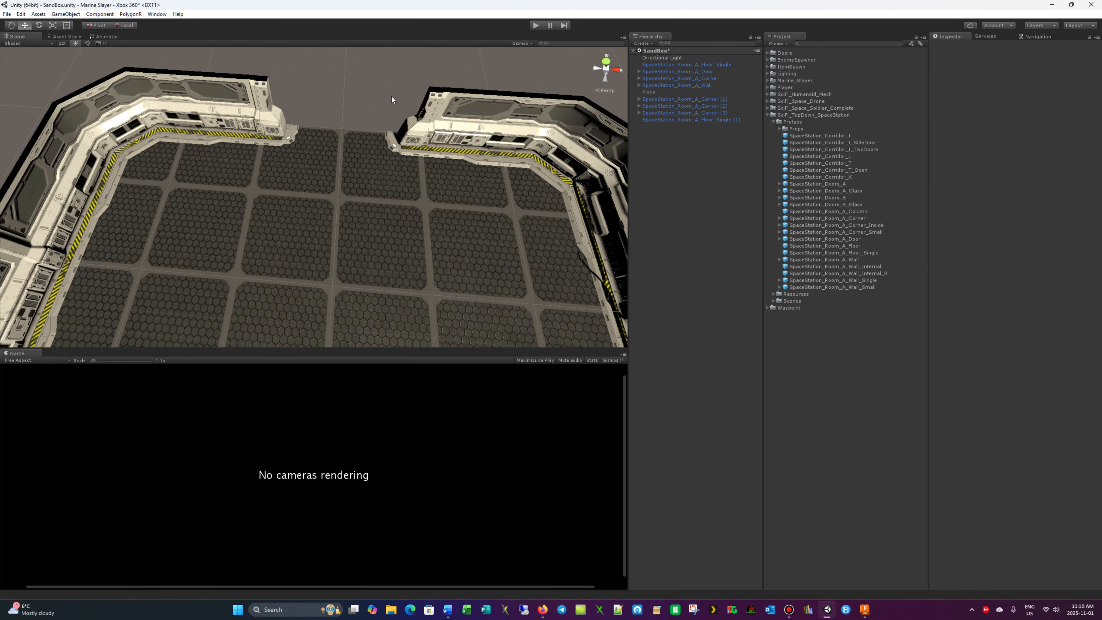
left_click_drag(391, 96, 303, 124, "alt")
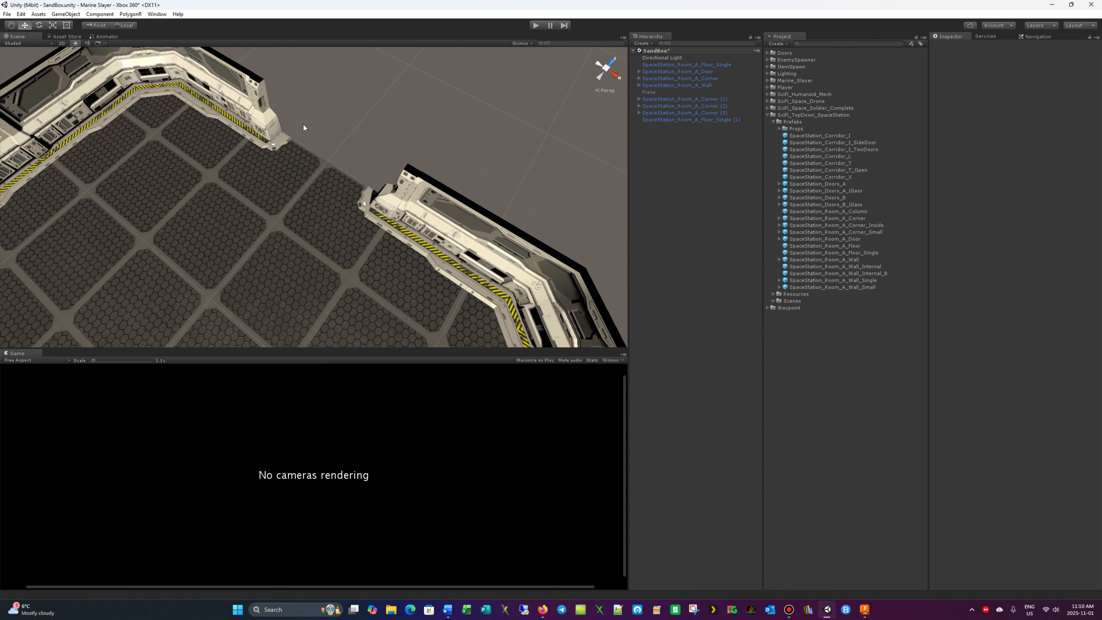
Step: Add a SpaceStation_Corridor_I module outside the doorway opening and position it at X 0, Y 0, Z 20
middle_click_drag(303, 124, 254, 202)
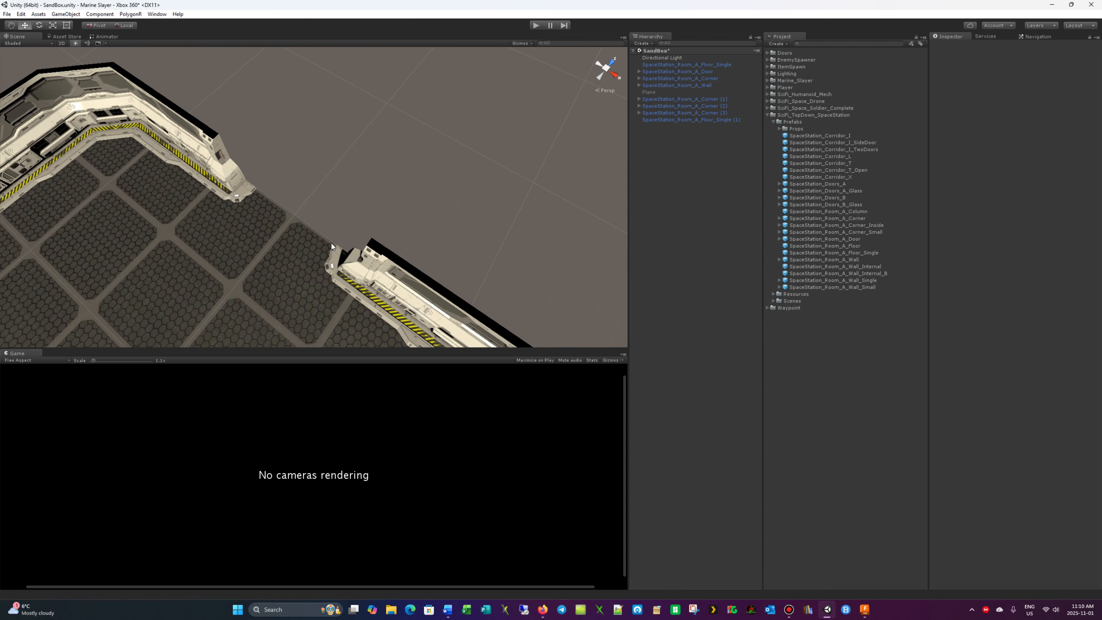
left_click_drag(288, 202, 214, 202, "alt")
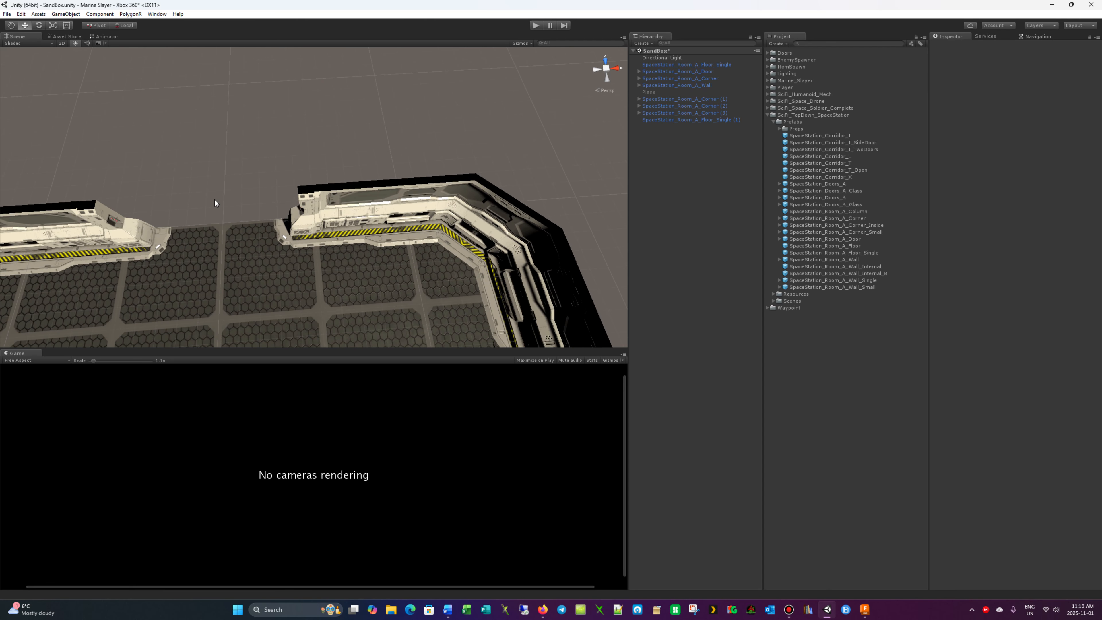
left_click(827, 137)
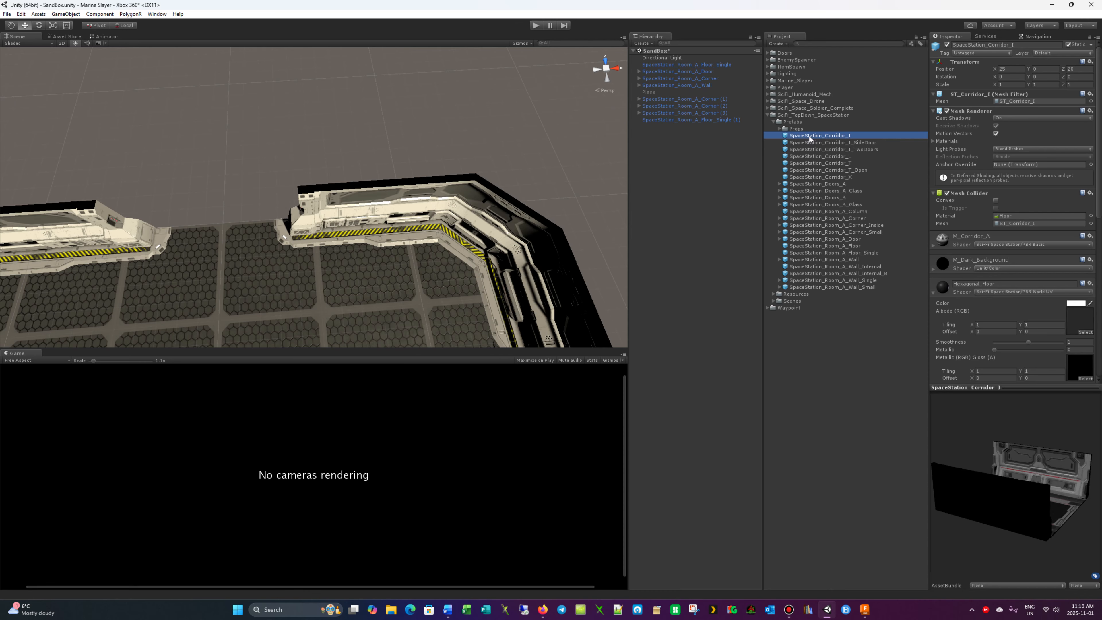
left_click_drag(810, 138, 224, 241)
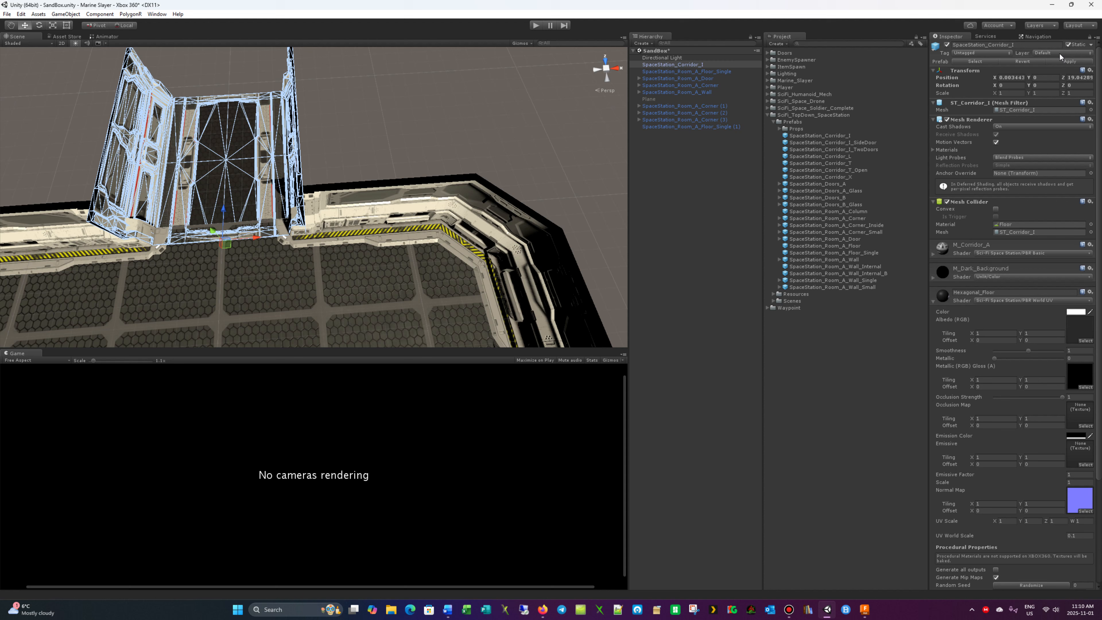
left_click(1013, 78)
type("0")
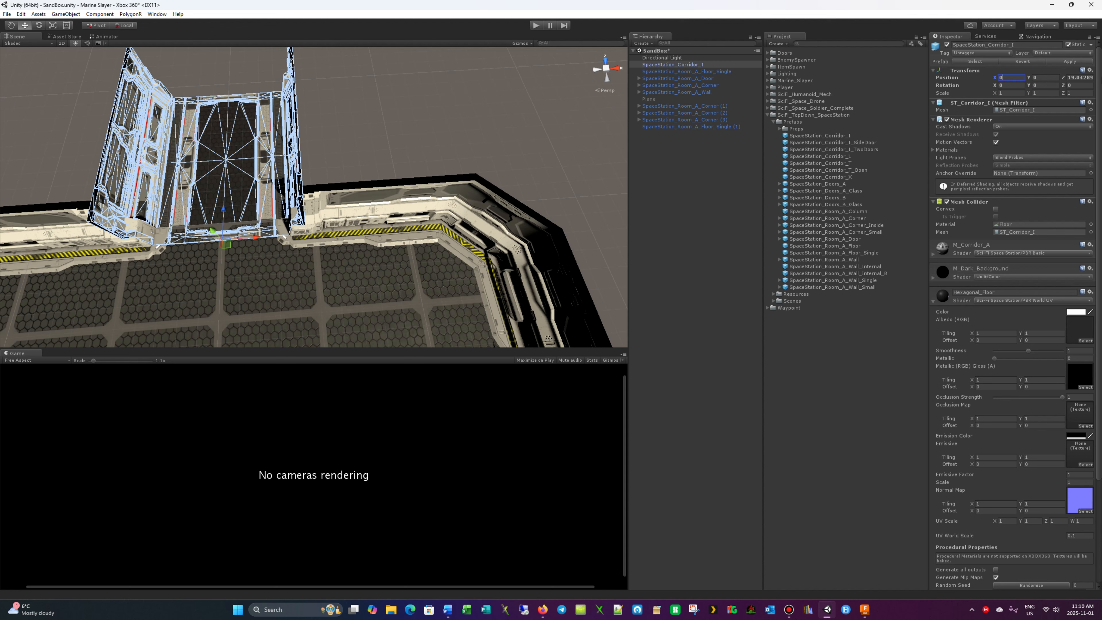
left_click(1079, 75)
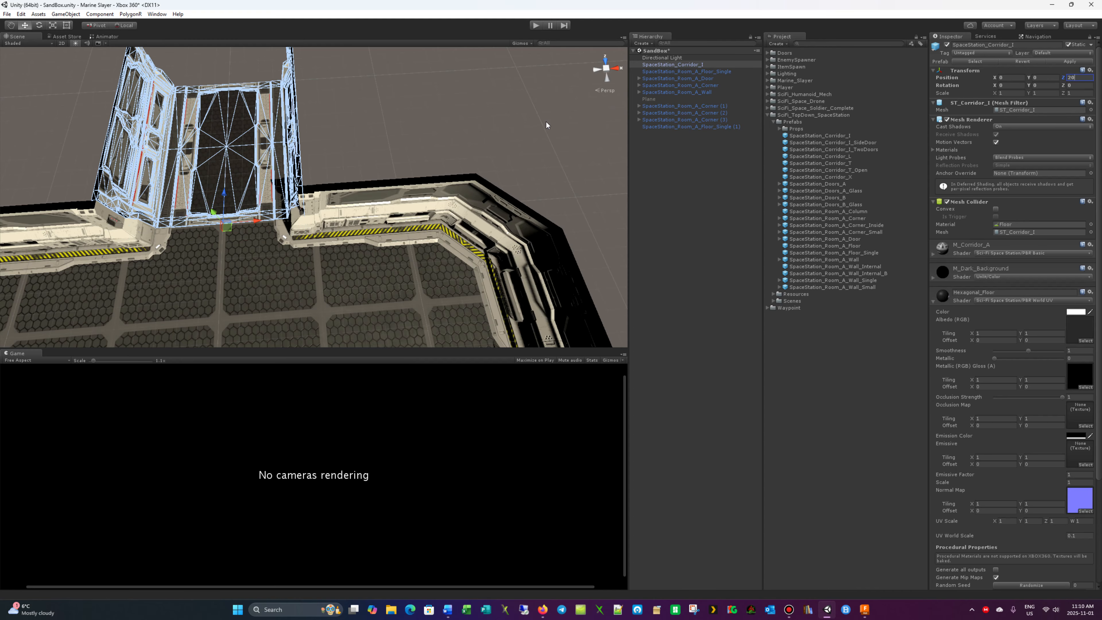
left_click(302, 162)
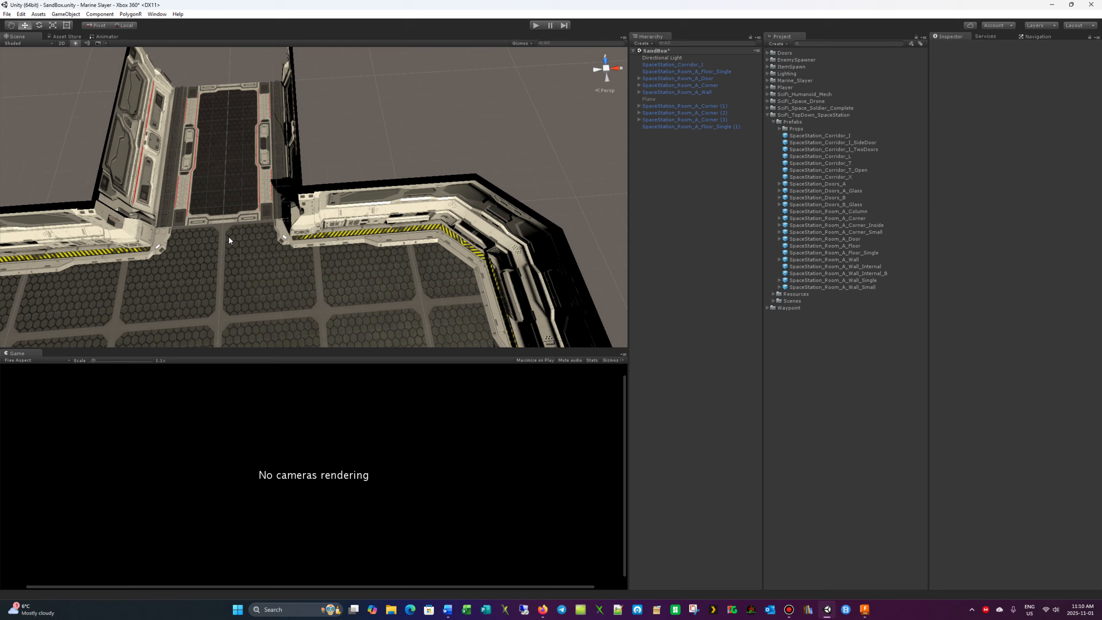
Step: Add AutomaticDobleDoorWindowPanel (2) from the Doors folder to the corridor entrance and set its Y rotation and Y position to 0
right_click_drag(406, 160, 261, 165)
right_click_drag(273, 225, 251, 217)
right_click_drag(345, 254, 310, 266)
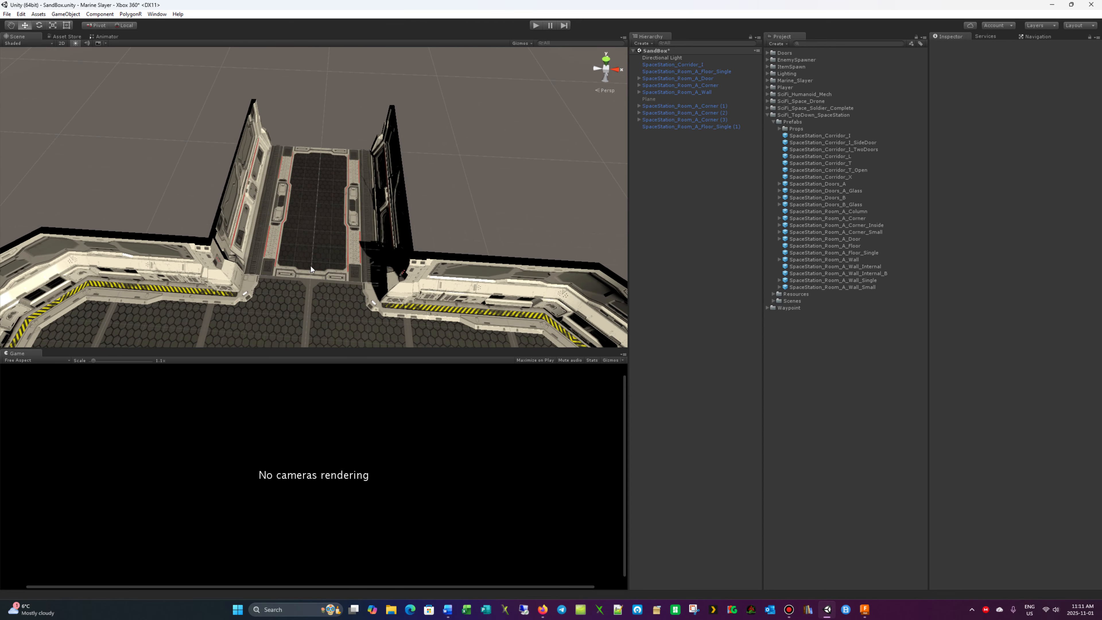
scroll(315, 261, "up", 3)
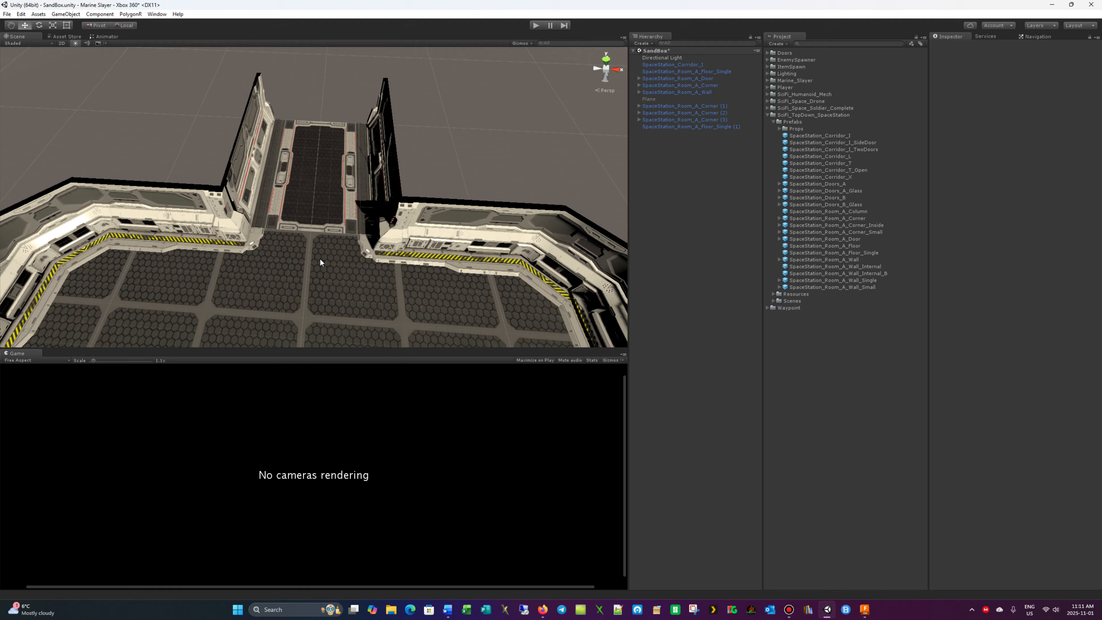
left_click(767, 115)
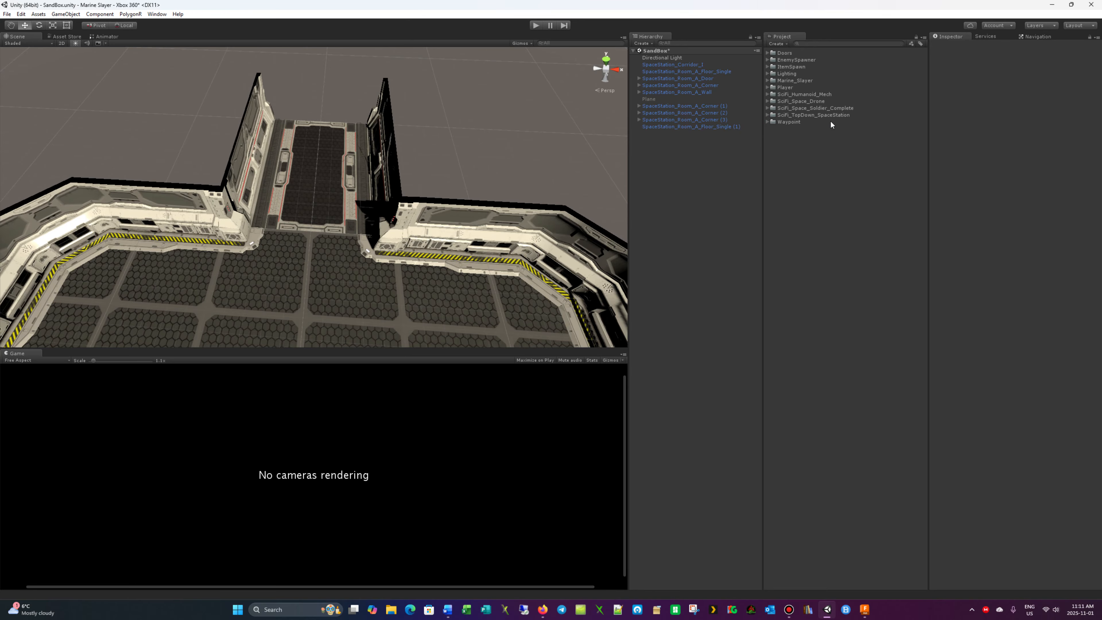
left_click(767, 53)
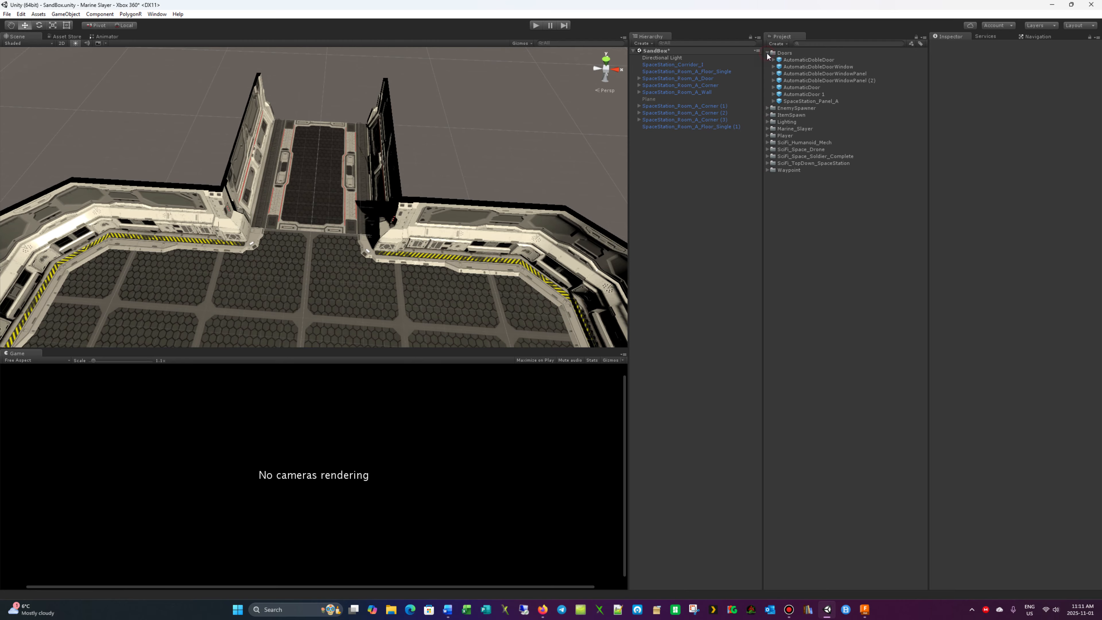
left_click(812, 81)
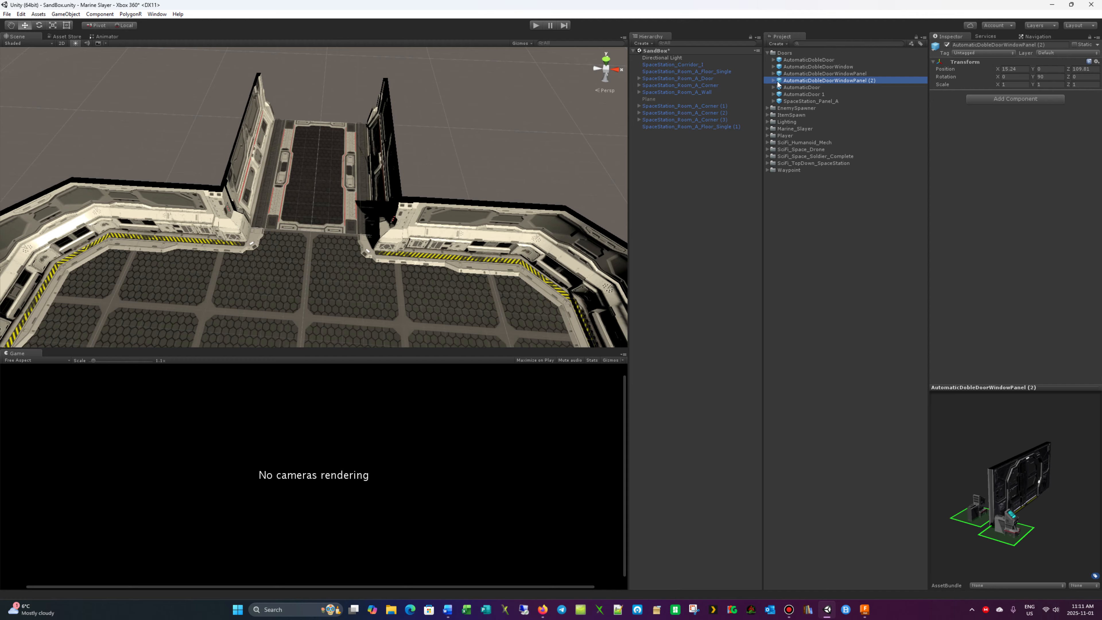
left_click_drag(793, 83, 312, 226)
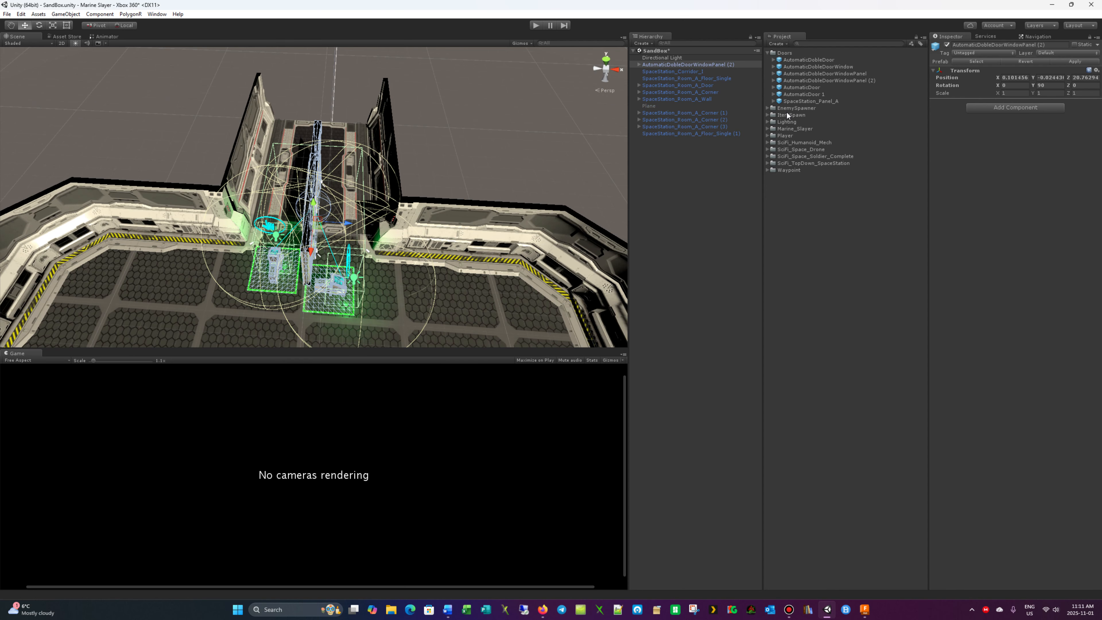
left_click(1051, 88)
type("0")
left_click(1056, 77)
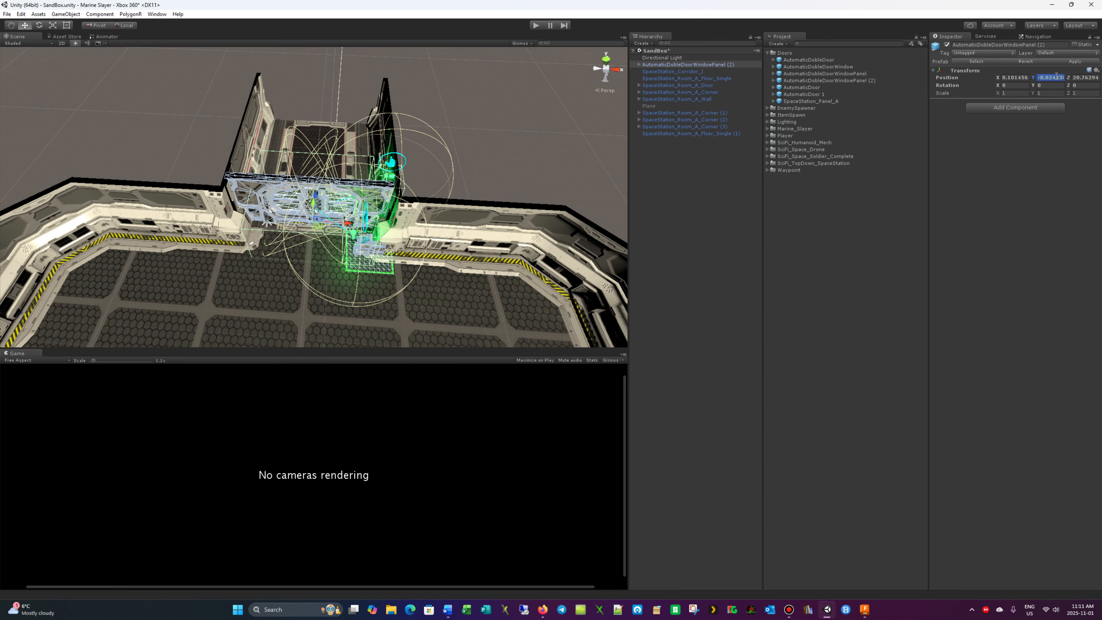
type("0")
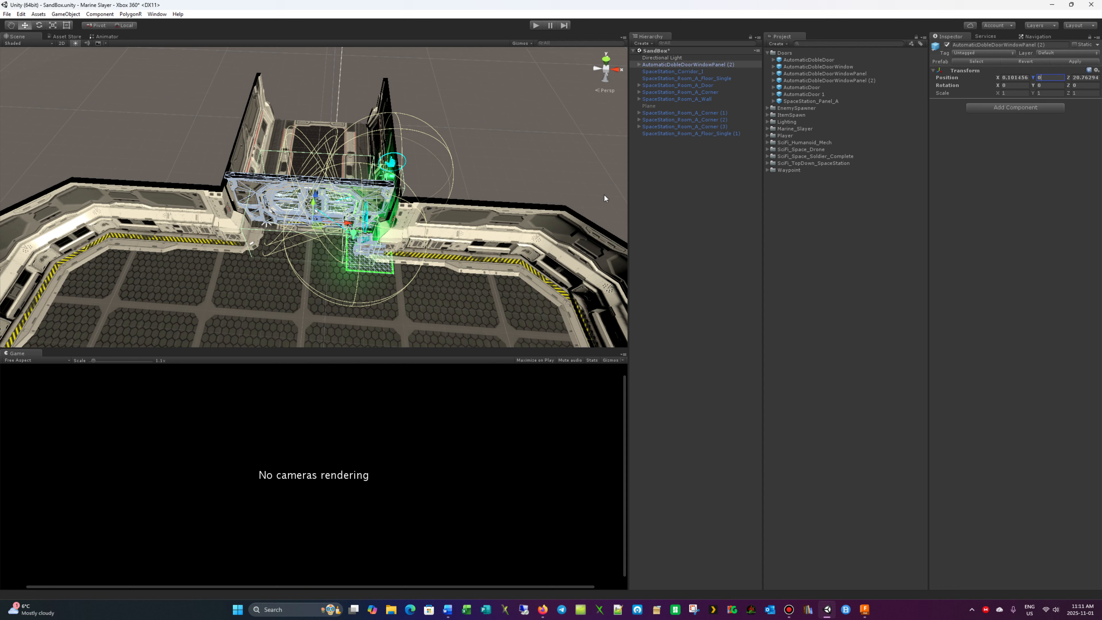
Step: Align the automatic double door with the doorway by setting its position to X 0 and Z 20
left_click(1014, 77)
type("0")
left_click(1084, 78)
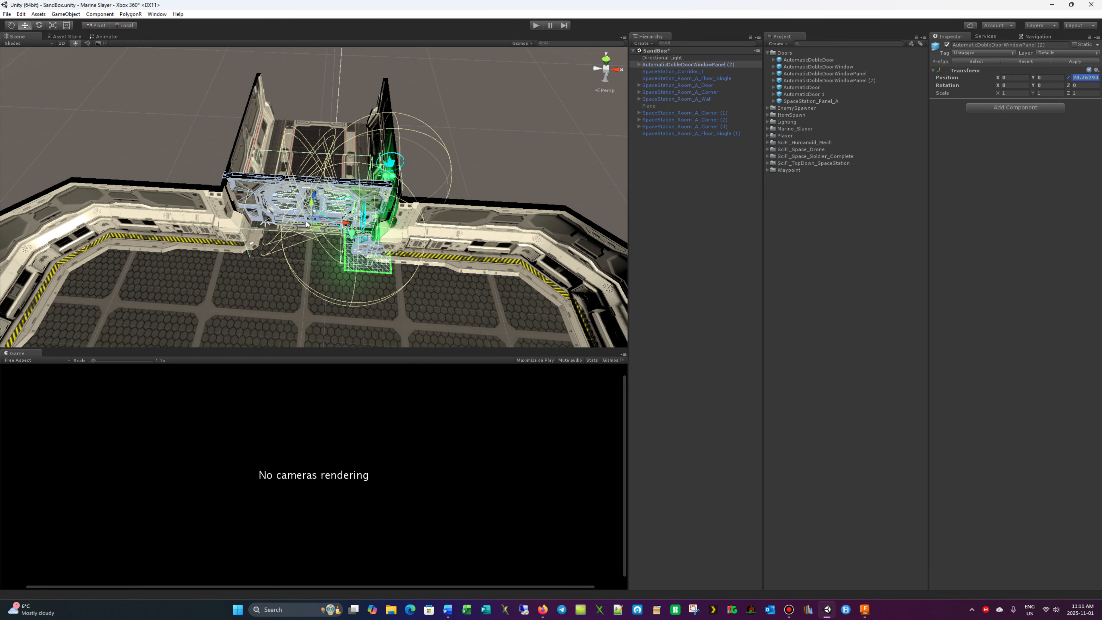
right_click_drag(475, 148, 451, 207)
key("a")
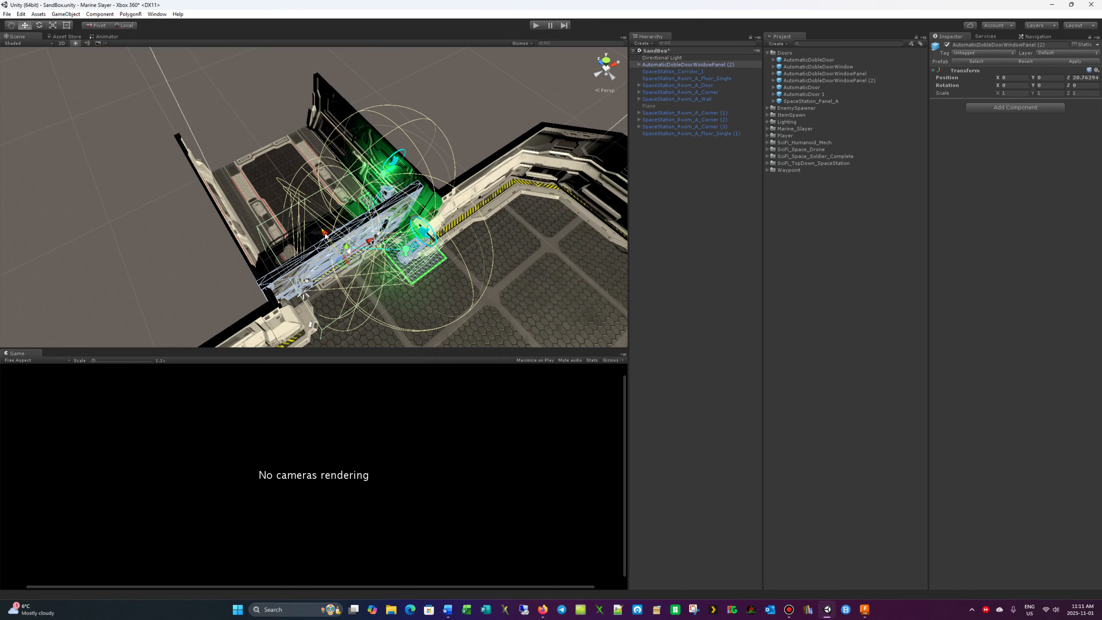
left_click_drag(326, 234, 336, 243)
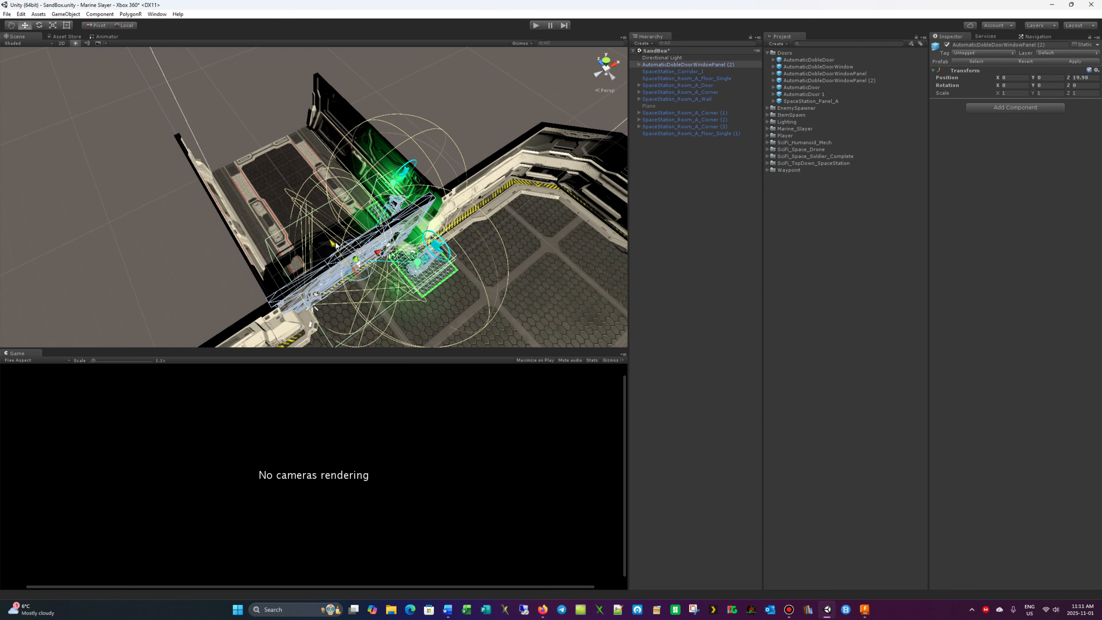
left_click(1085, 77)
type("20")
right_click_drag(482, 126, 412, 78)
scroll(560, 189, "down", 1)
scroll(572, 199, "down", 2)
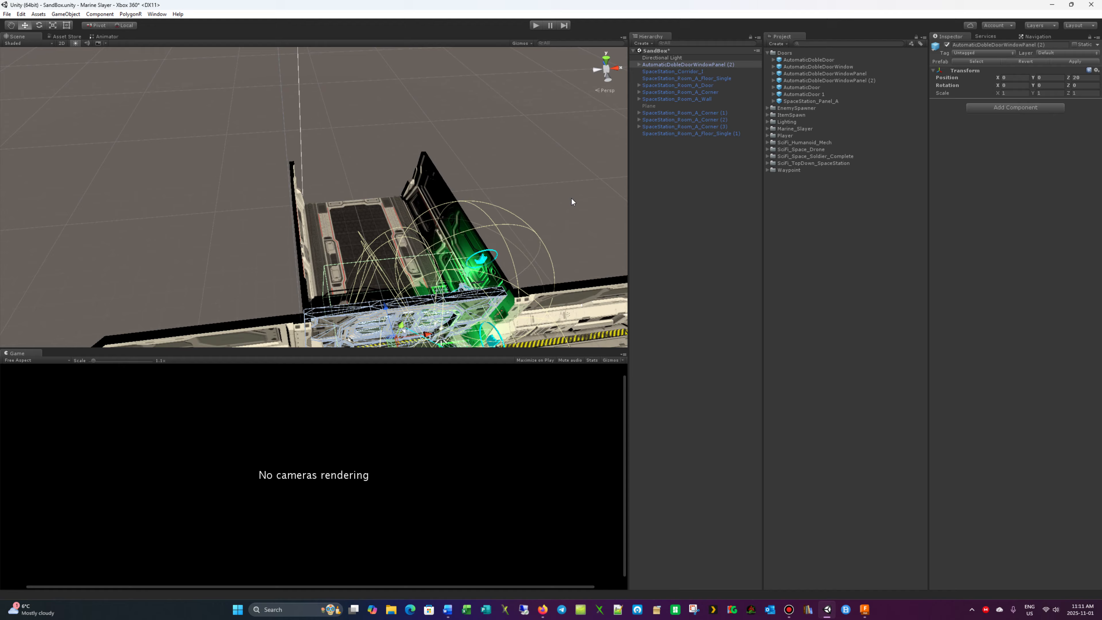
scroll(572, 201, "down", 3)
Step: Select the whole AutomaticDobleDoorWindowPanel (2) object and shift it slightly along X to 0.21 within the door frame
left_click(431, 332)
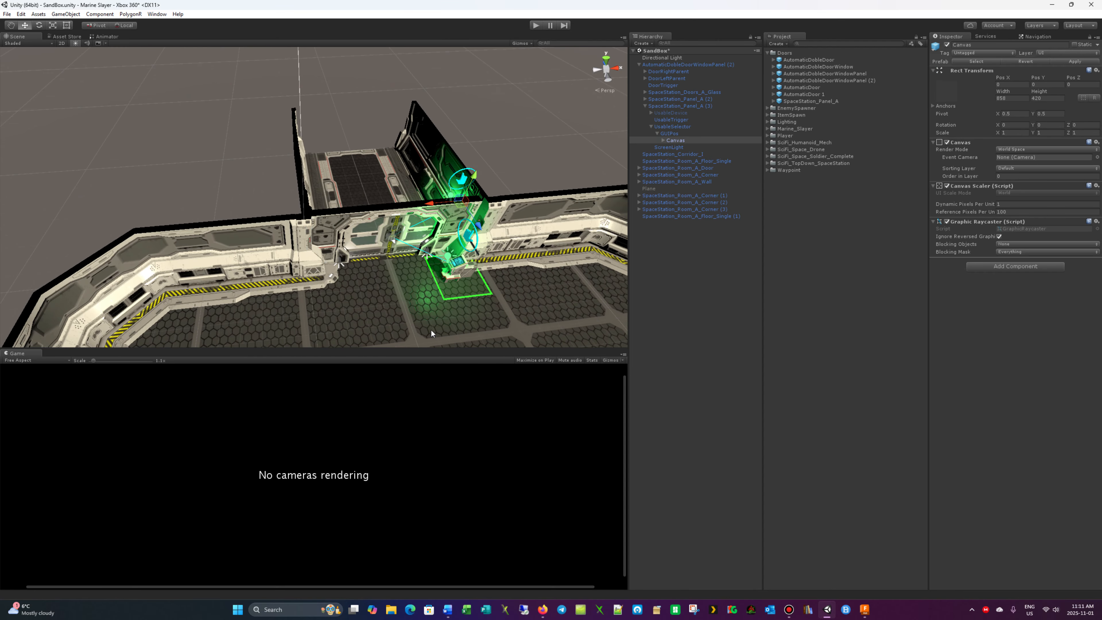
key("f")
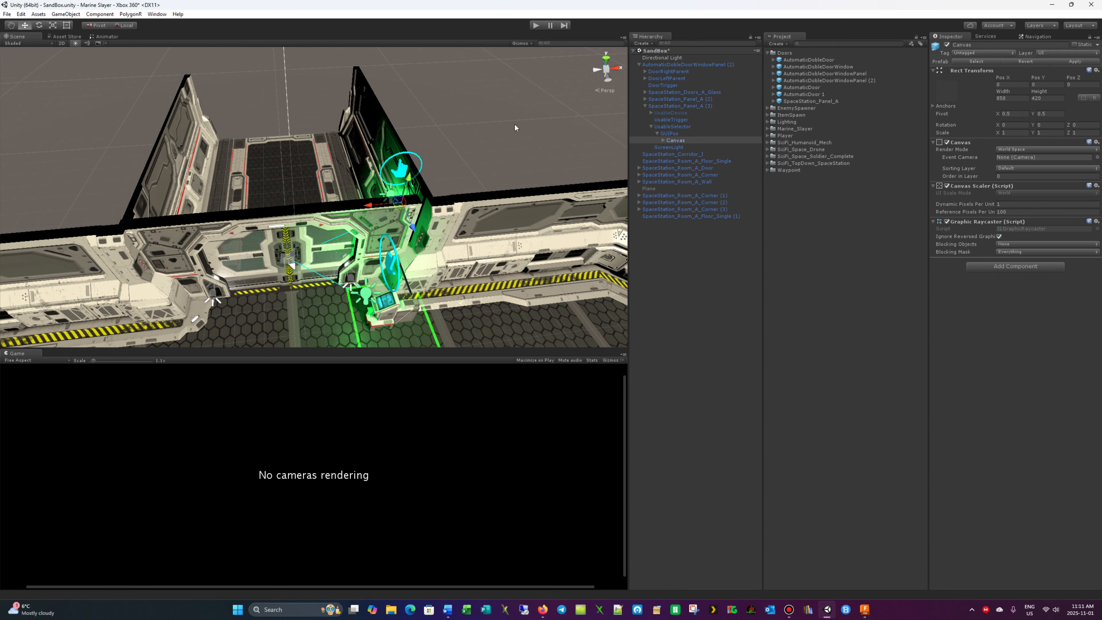
left_click(659, 66)
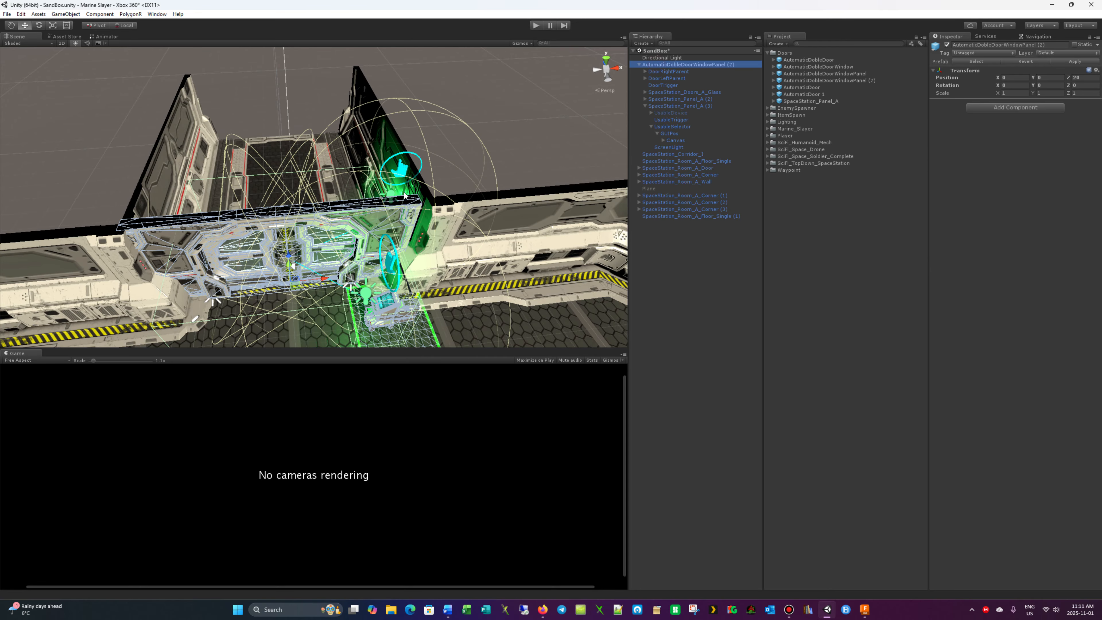
left_click_drag(324, 282, 329, 281)
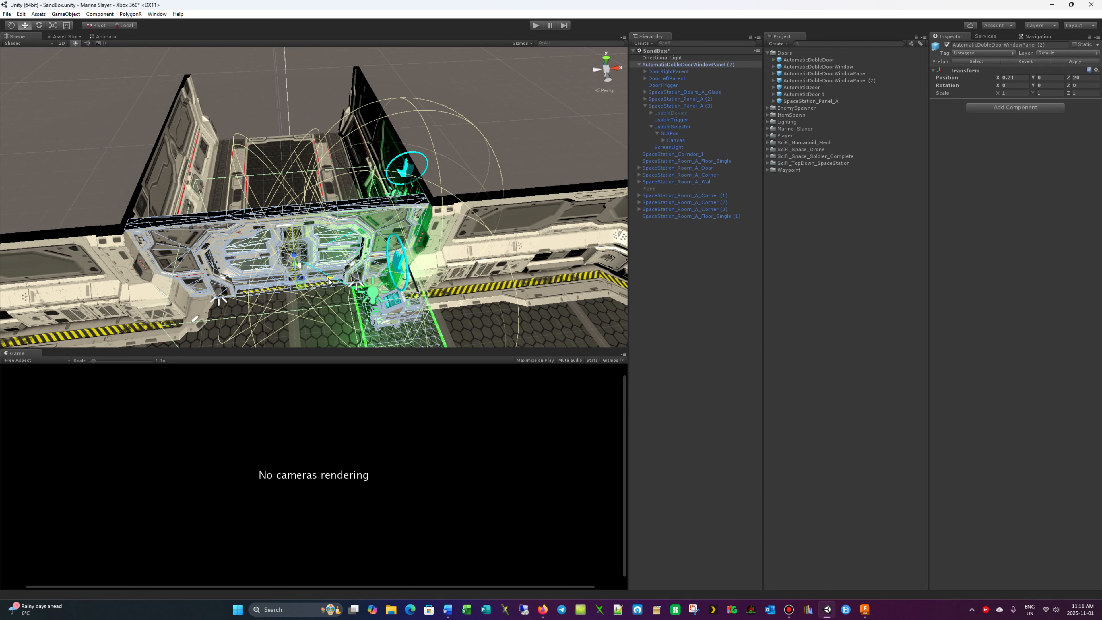
left_click(538, 129)
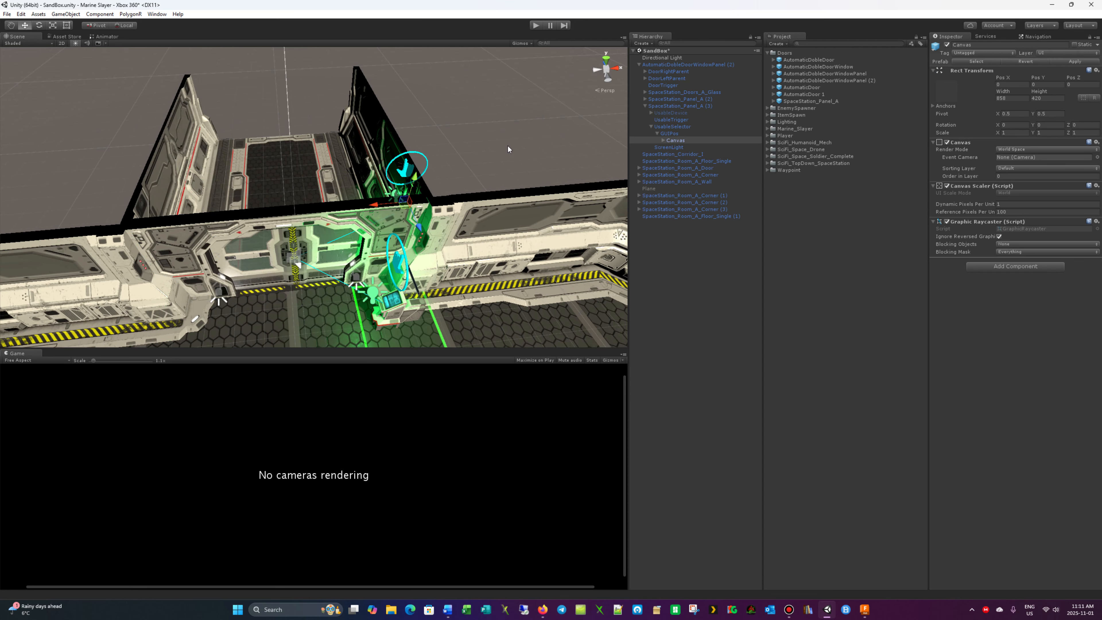
Step: Examine the SpaceStation_Light_A (Flicker) and (Norm) prefabs in the Lighting folder, including the Point light component settings of the Flicker version
right_click_drag(509, 149, 609, 175)
right_click_drag(487, 78, 425, 305)
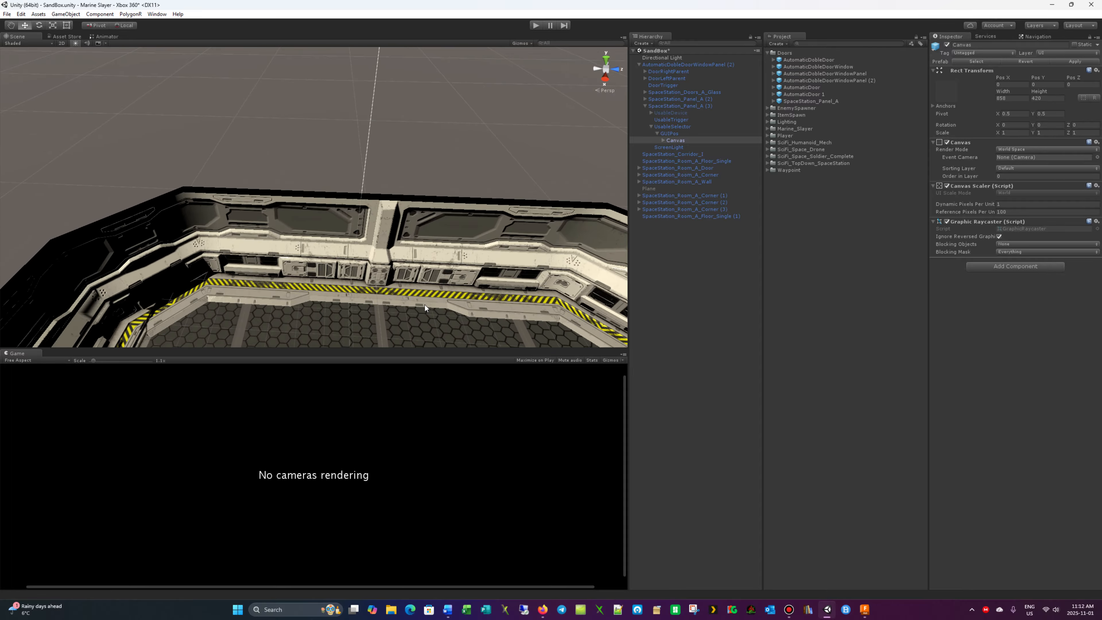
left_click(767, 53)
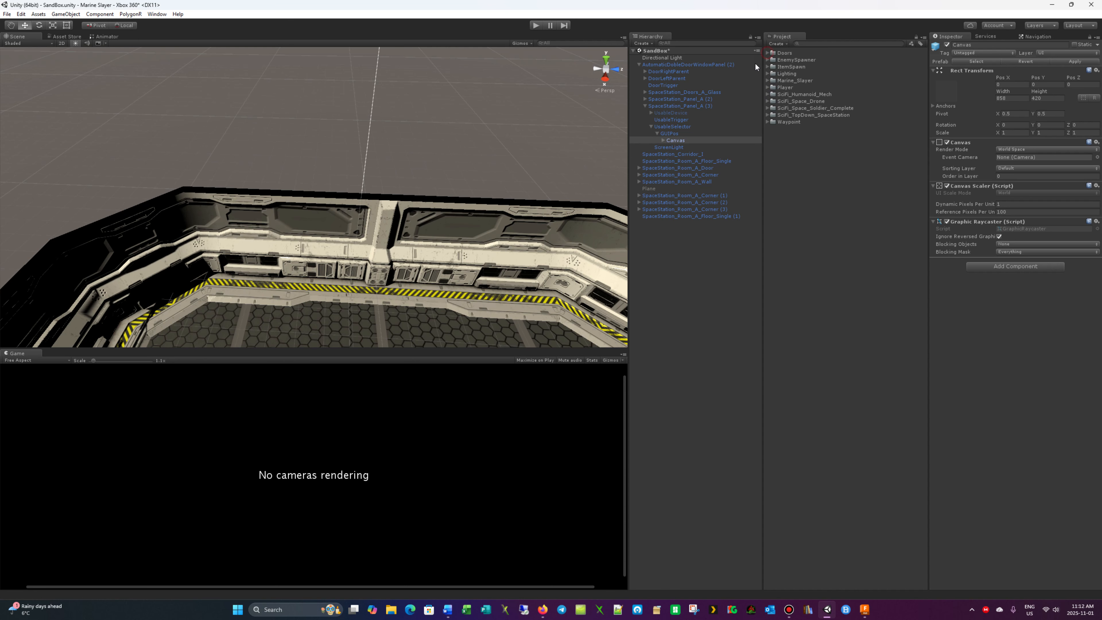
left_click(767, 73)
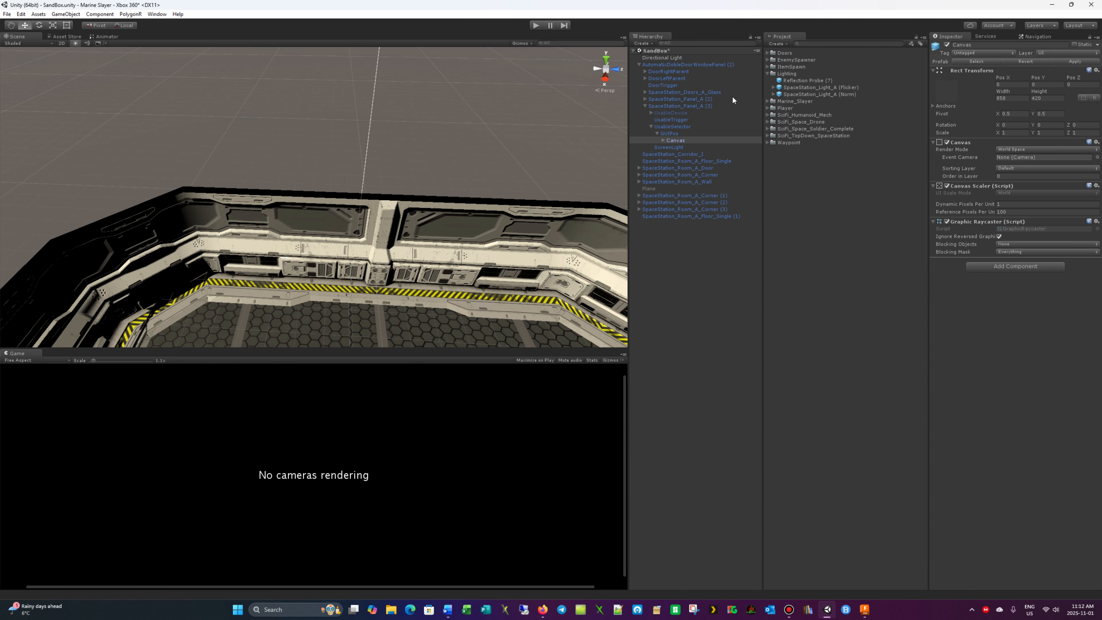
left_click(799, 94)
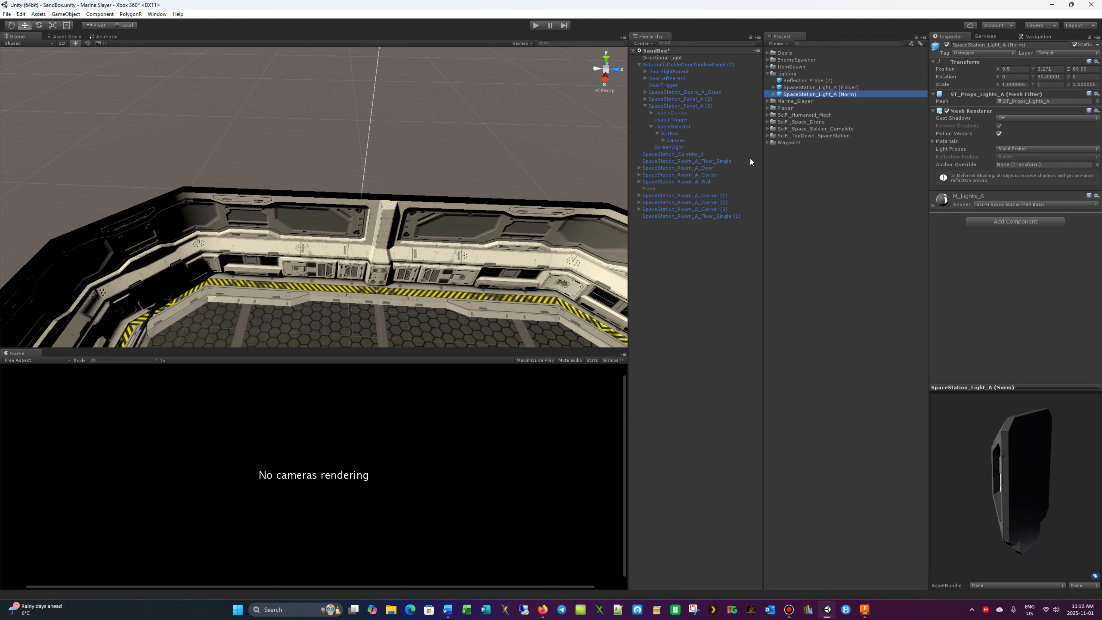
left_click(792, 88)
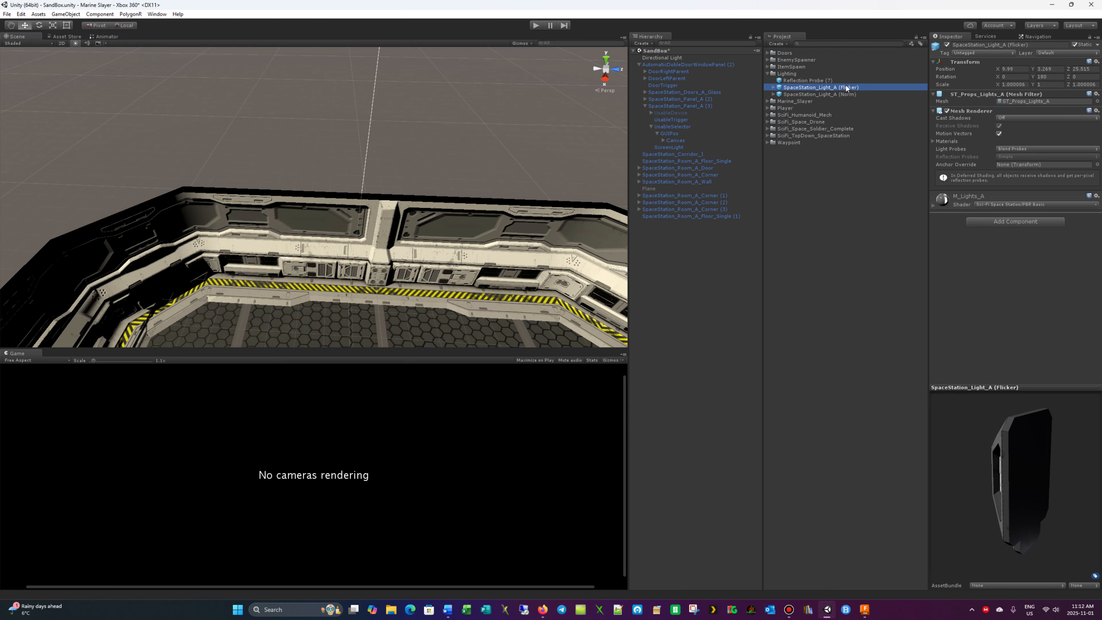
left_click(814, 95)
left_click(801, 89)
left_click(800, 95)
left_click(800, 88)
left_click(773, 87)
left_click(800, 94)
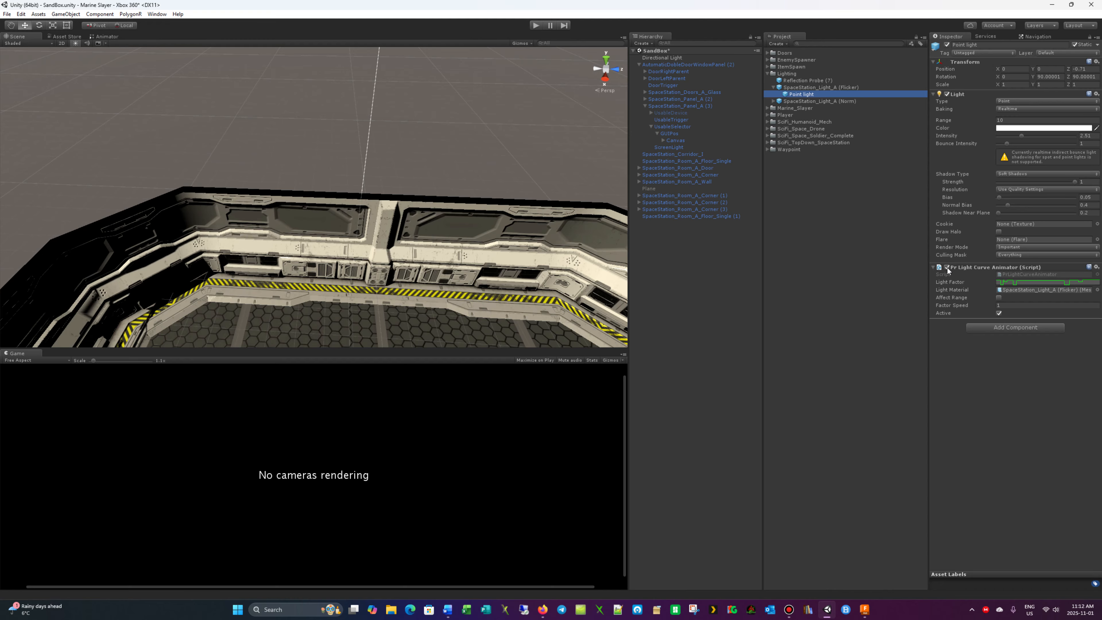
left_click(774, 88)
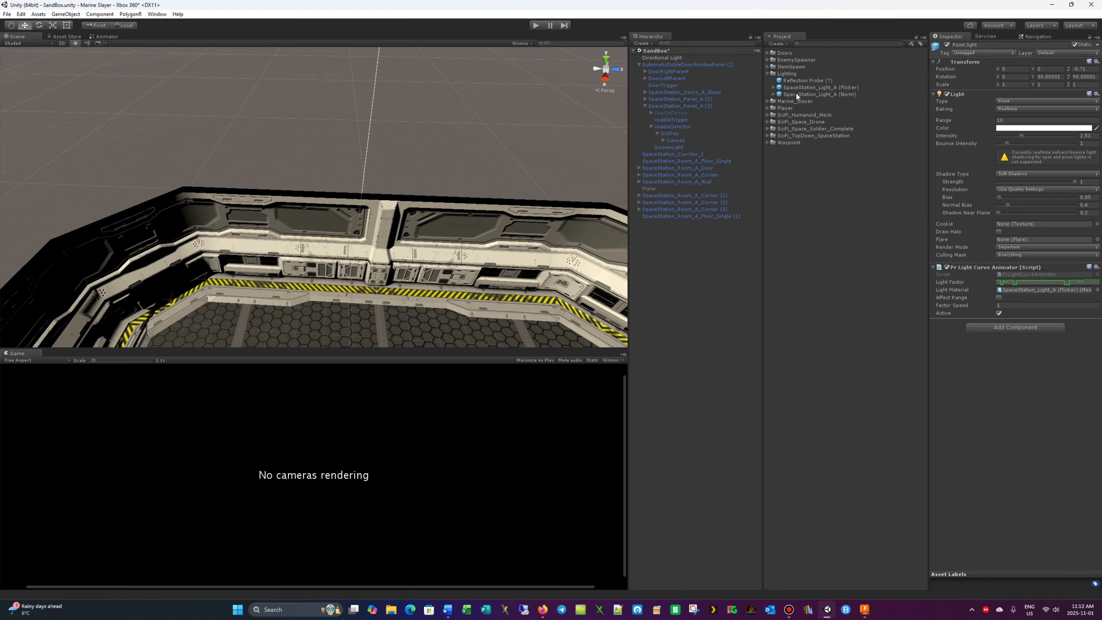
Step: Place the SpaceStation_Light_A (Norm) prefab on the pillar between the room's wall panels and set its Y rotation to 270
left_click_drag(787, 95, 395, 212)
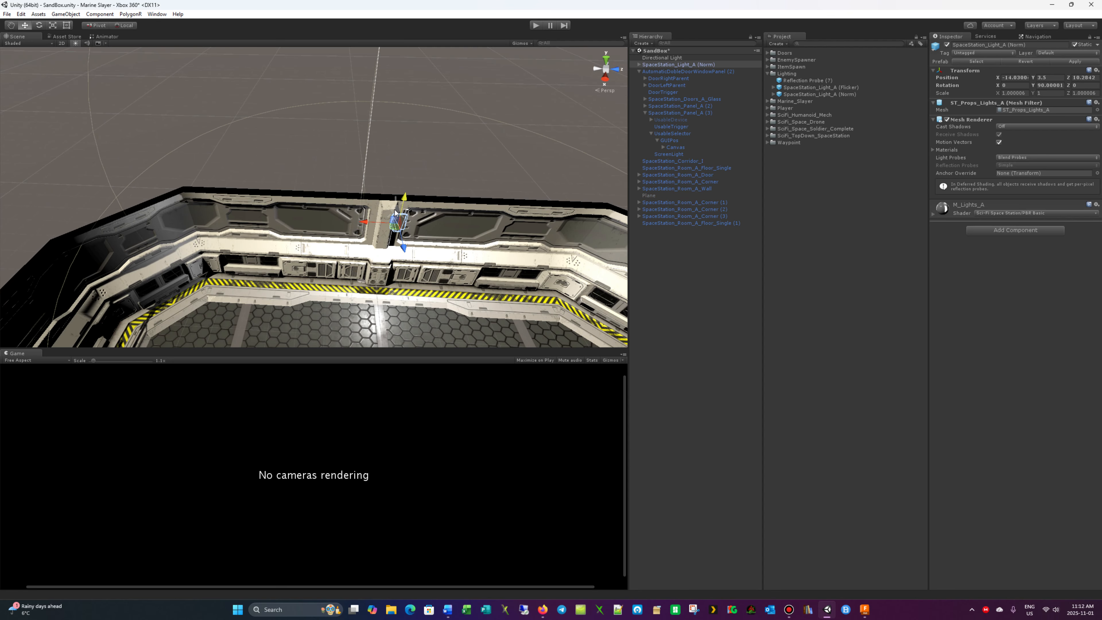
left_click_drag(401, 252, 403, 257)
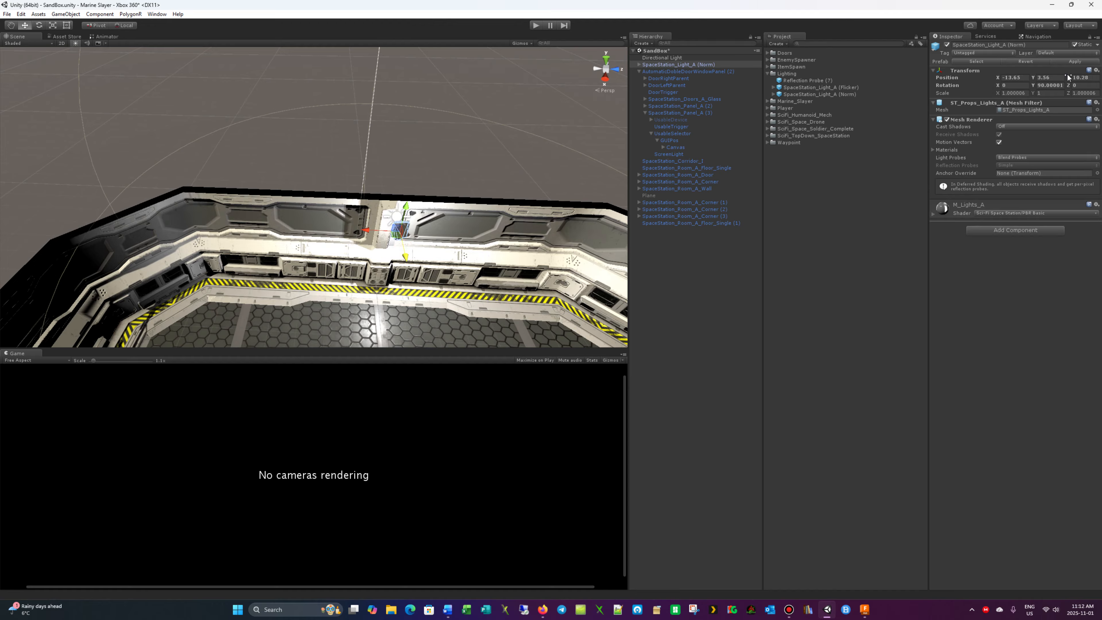
left_click(1045, 85)
type("0")
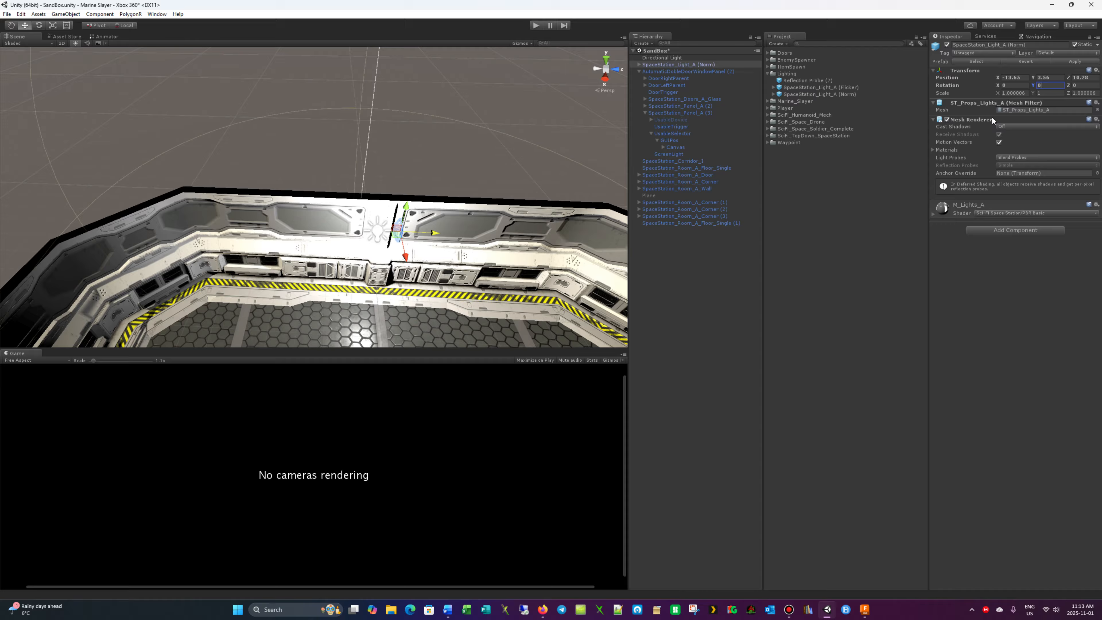
left_click_drag(1033, 86, 766, 90)
left_click(1061, 85)
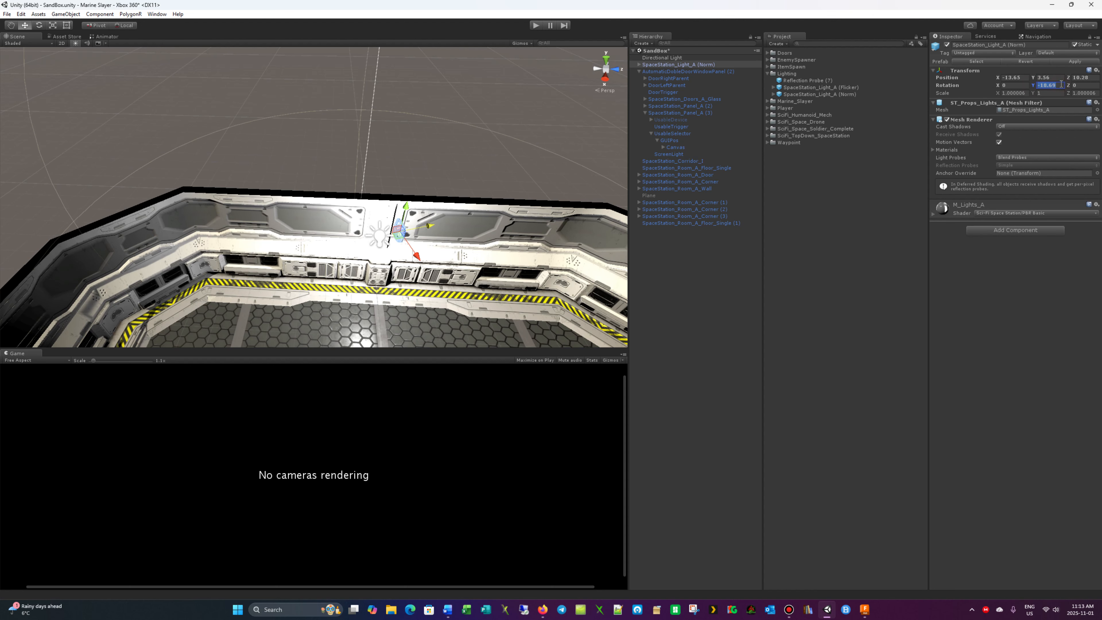
type("2")
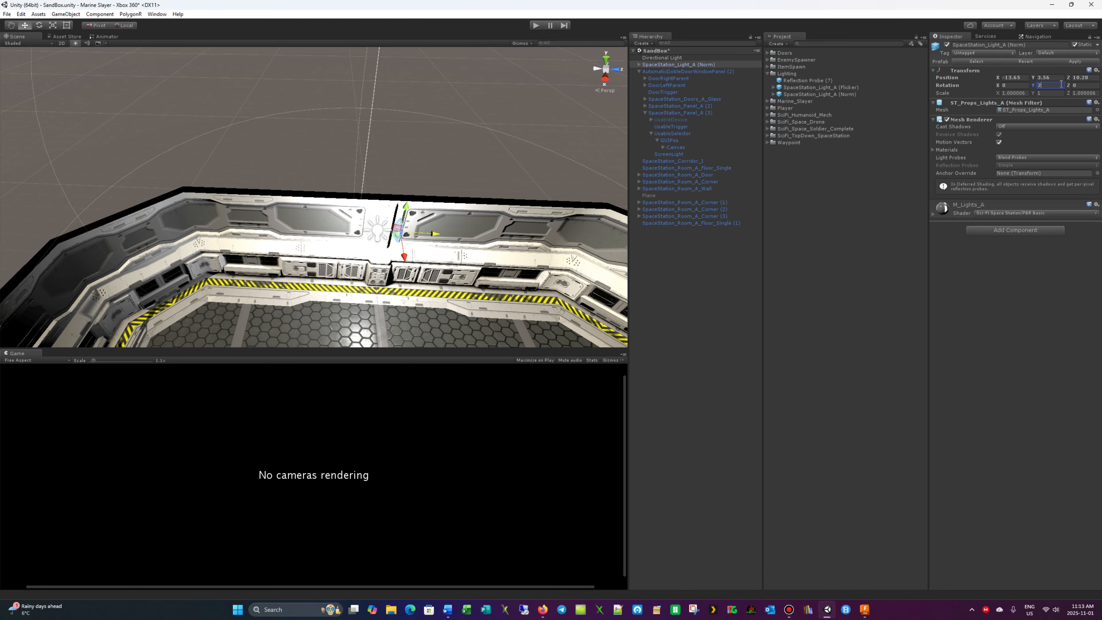
type("70")
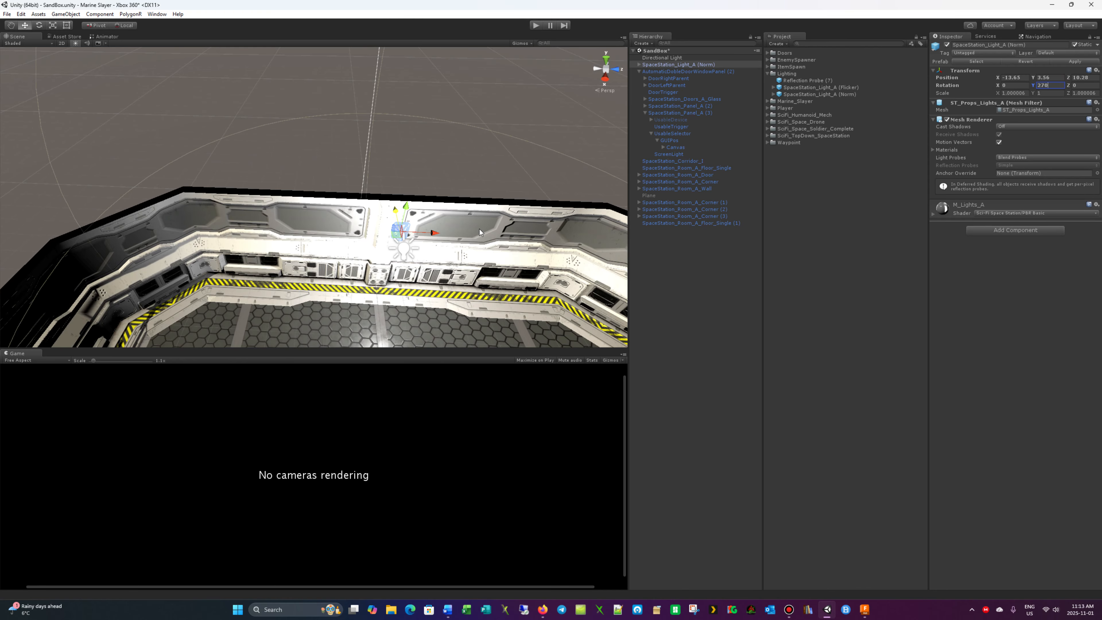
Step: Seat the wall light against its pillar at about X -14.51, Y 3.21, Z 10.03
scroll(477, 231, "up", 3)
left_click_drag(477, 257, 456, 231)
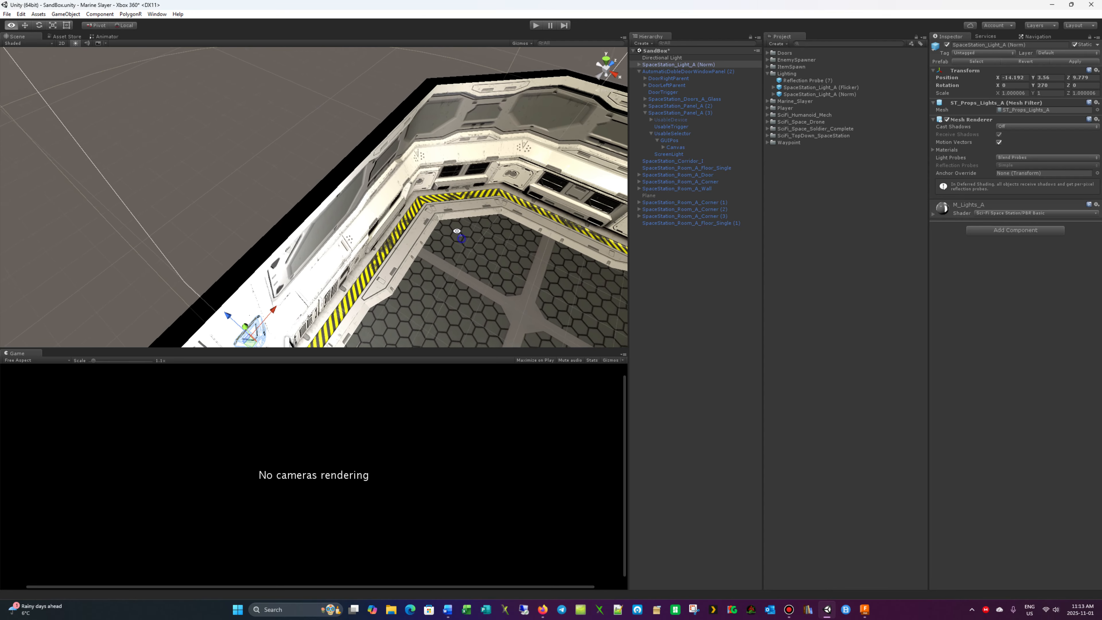
key("f")
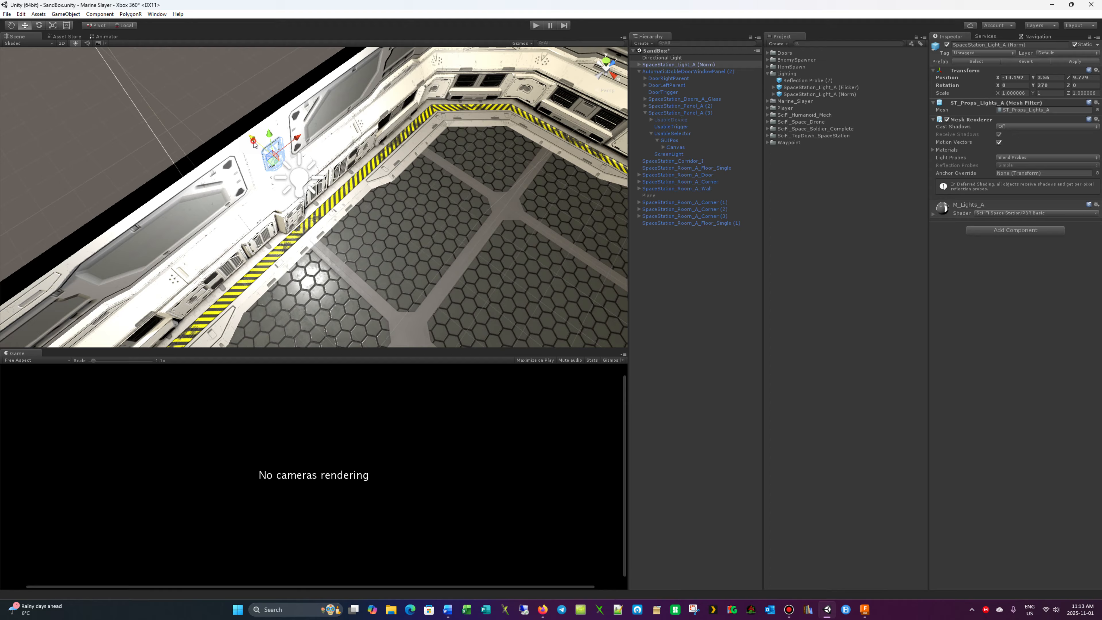
left_click_drag(255, 144, 274, 129)
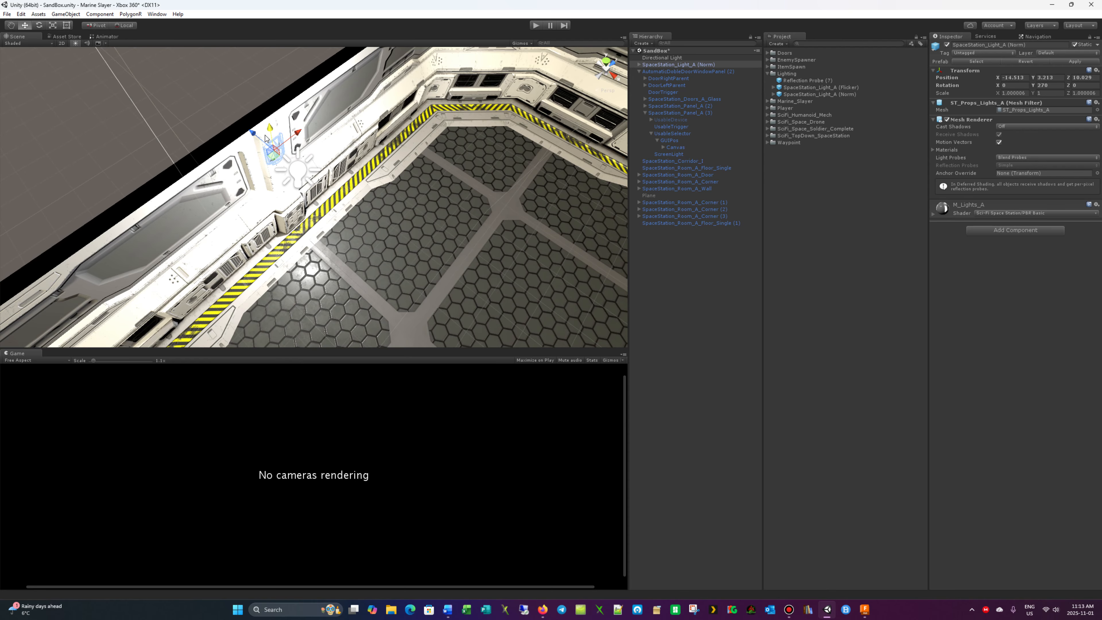
left_click(248, 98)
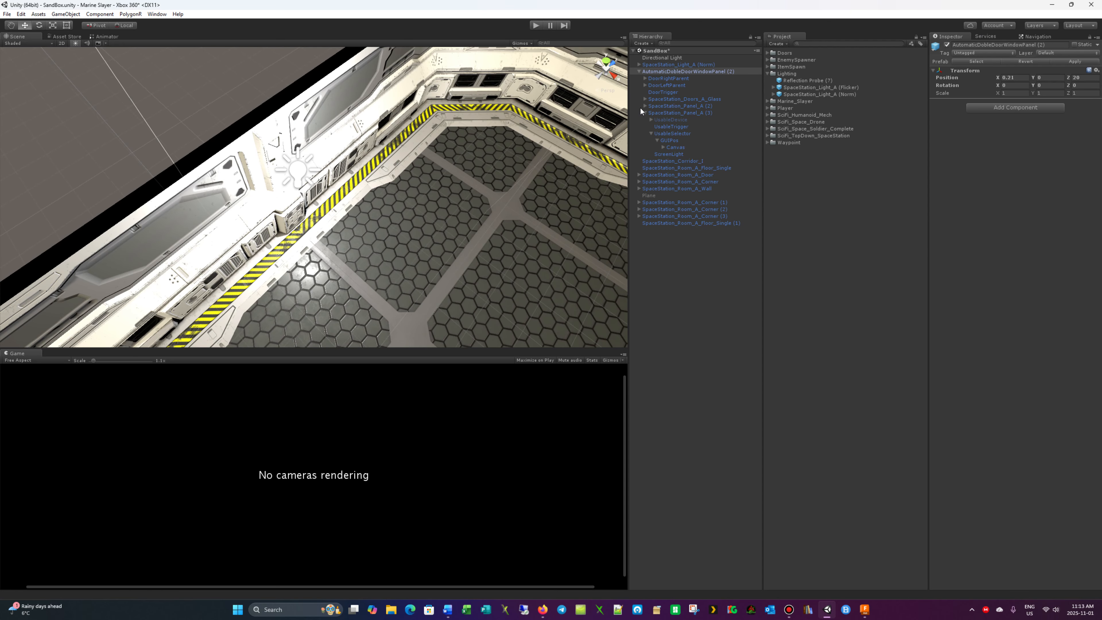
Step: Duplicate SpaceStation_Light_A (Norm) and move the copy toward the adjacent wall, to about X -4.88, Z 1.79
left_click(638, 71)
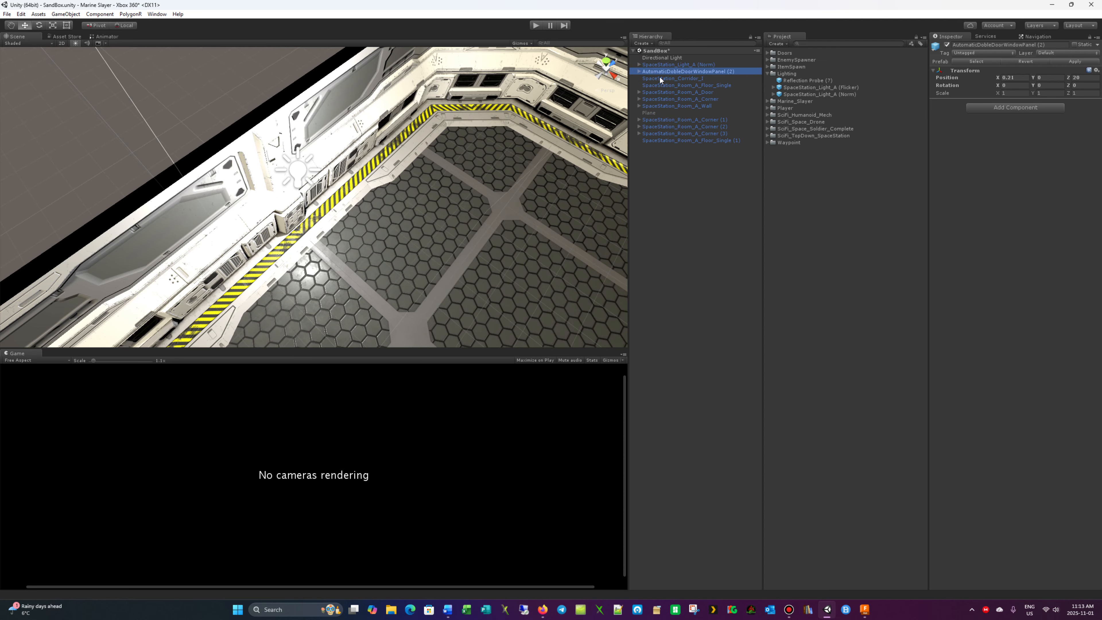
left_click(671, 66)
left_click_drag(407, 99, 560, 129, "alt")
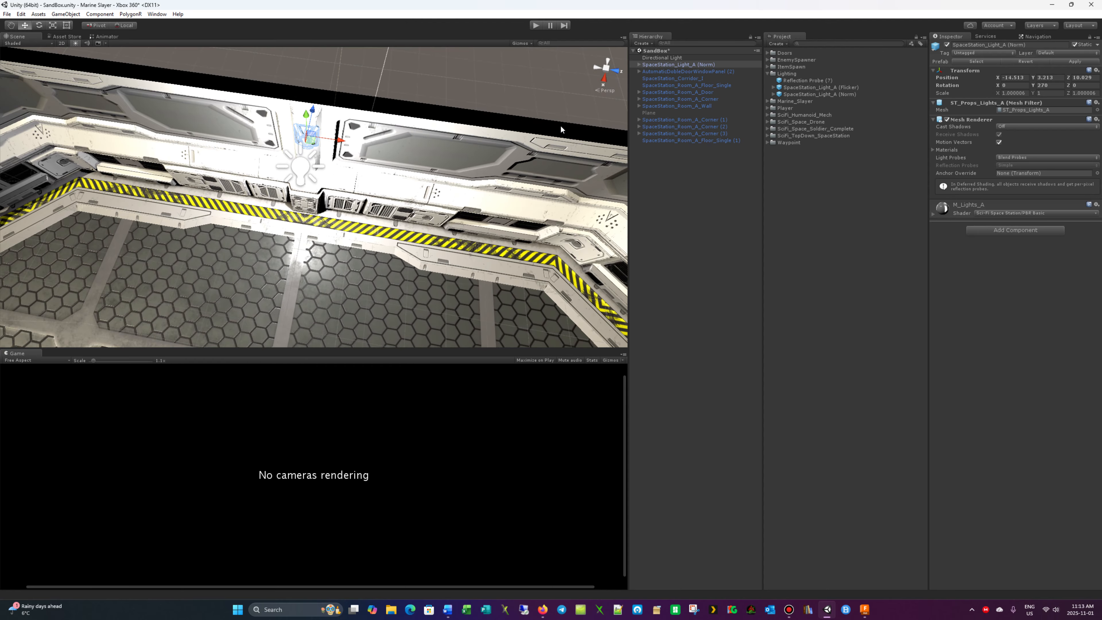
right_click(694, 67)
left_click(720, 103)
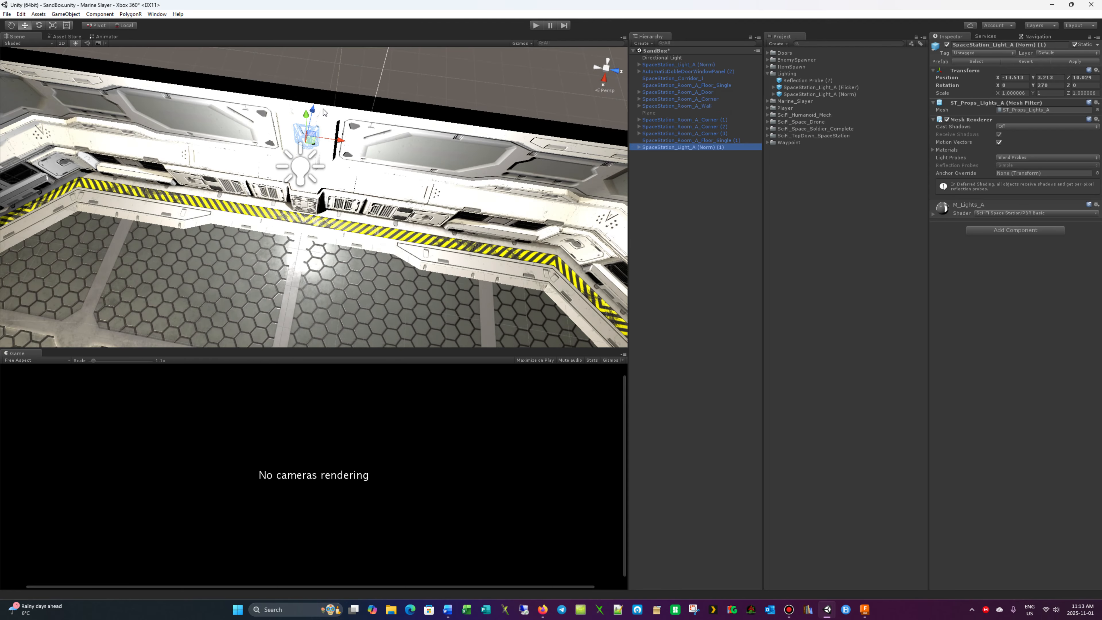
left_click_drag(312, 111, 299, 217)
left_click_drag(512, 179, 336, 274, "alt")
middle_click_drag(300, 271, 365, 175)
left_click_drag(463, 179, 243, 117)
middle_click_drag(242, 118, 265, 161)
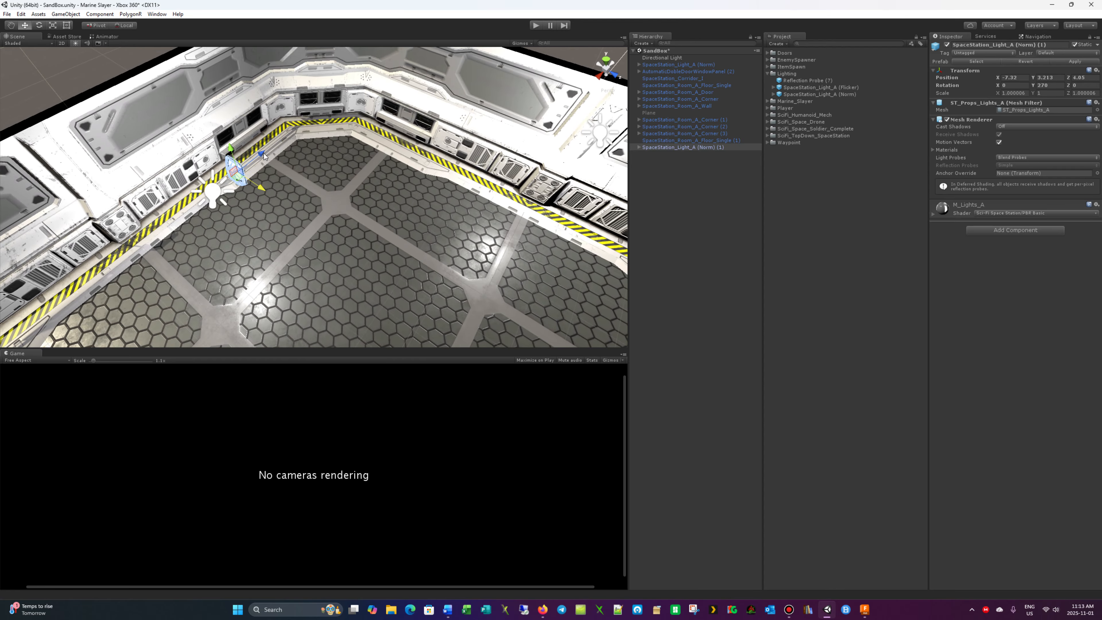
left_click_drag(263, 154, 111, 168)
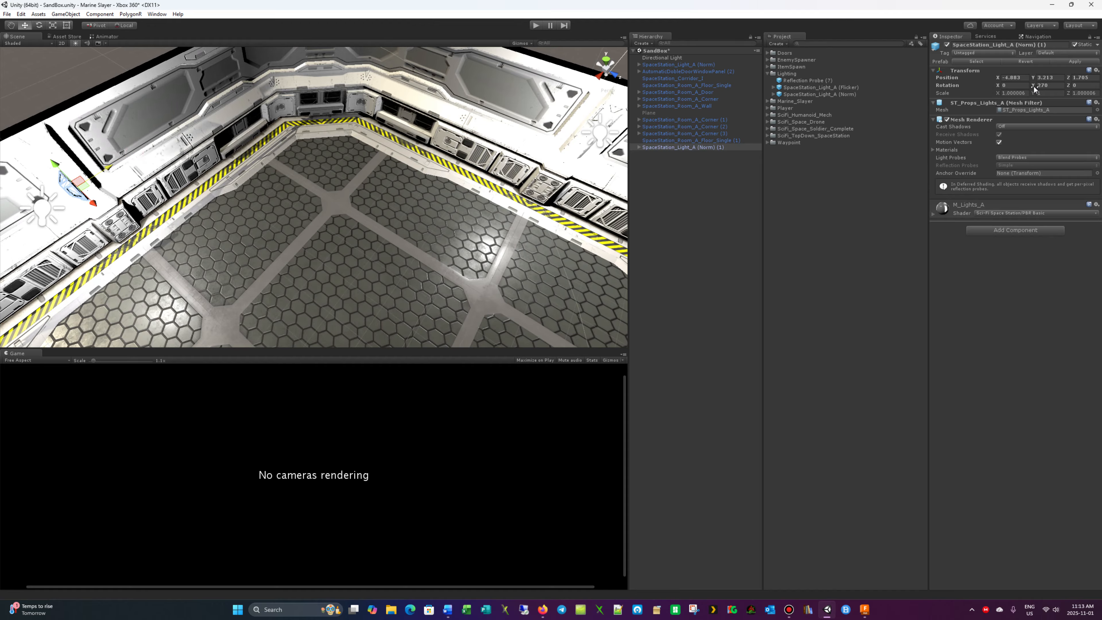
Step: Set the first light copy's Y rotation to 180 and fit it against the pillar at about X -4.99, Z 0.58
left_click_drag(1034, 87, 1029, 87)
left_click(1057, 85)
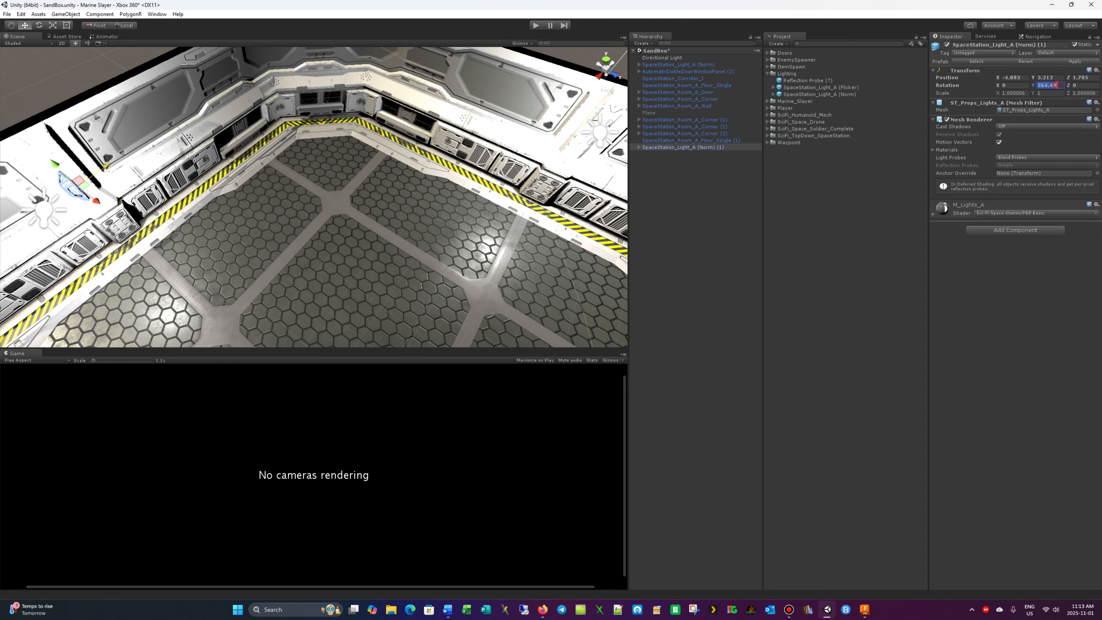
type("0")
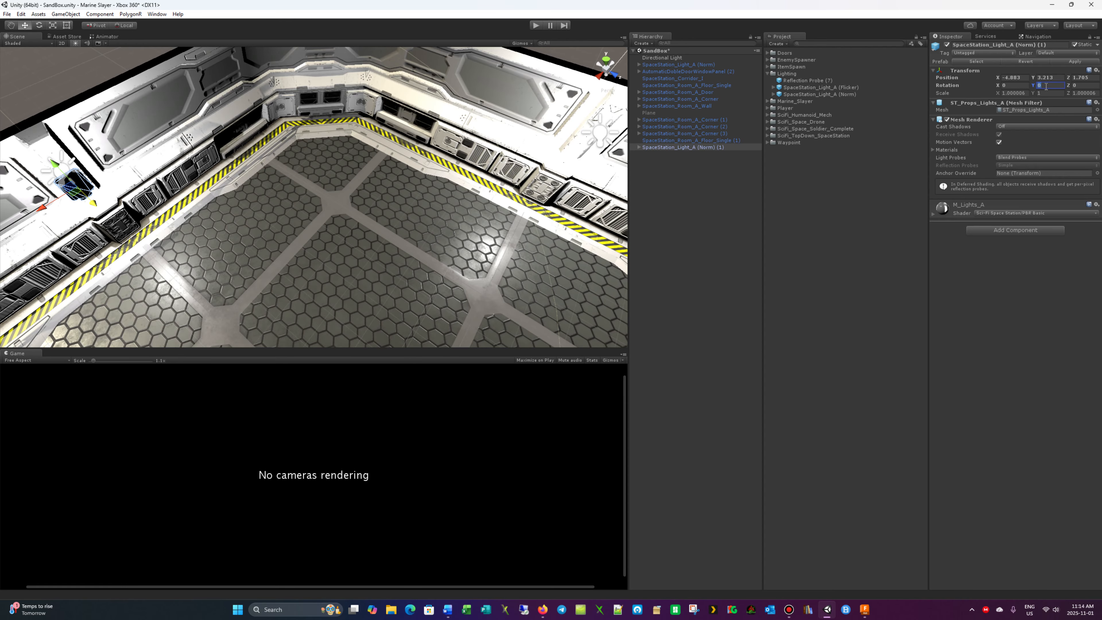
type("180")
right_click_drag(128, 99, 408, 217)
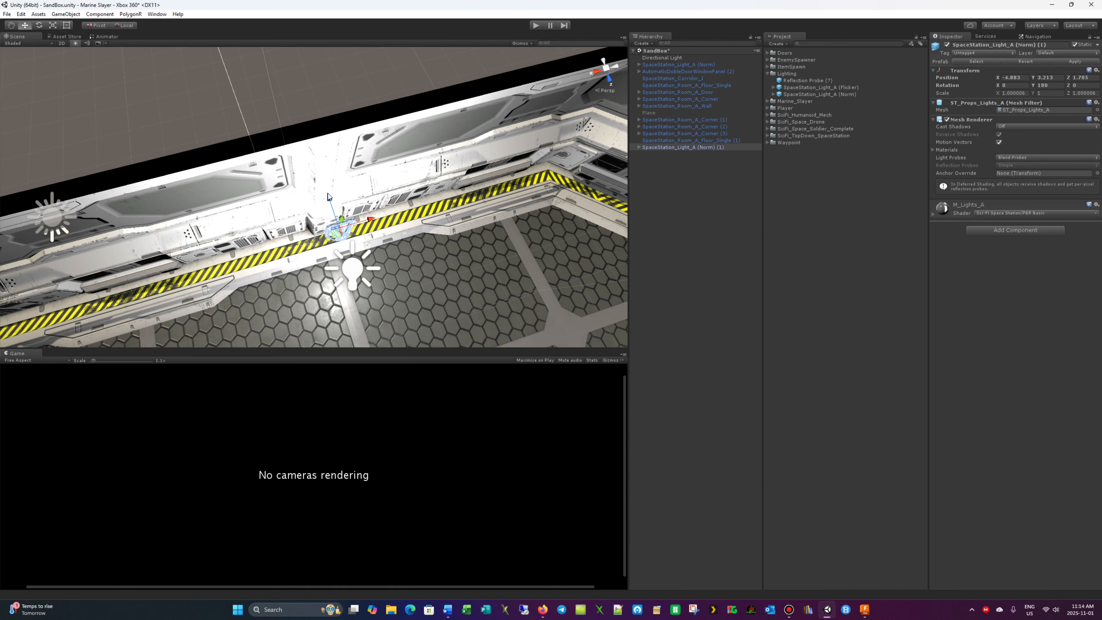
left_click_drag(328, 193, 359, 166)
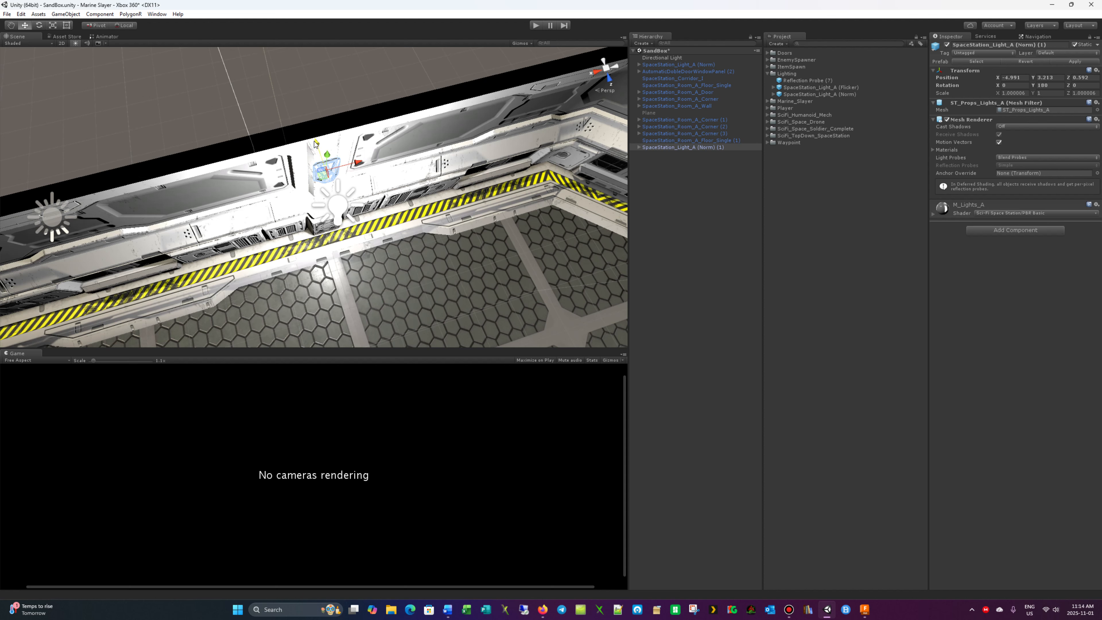
Step: Duplicate SpaceStation_Light_A (Norm) (1) and shift the copy along the same wall to the next pillar, at about X 4.99
right_click(667, 148)
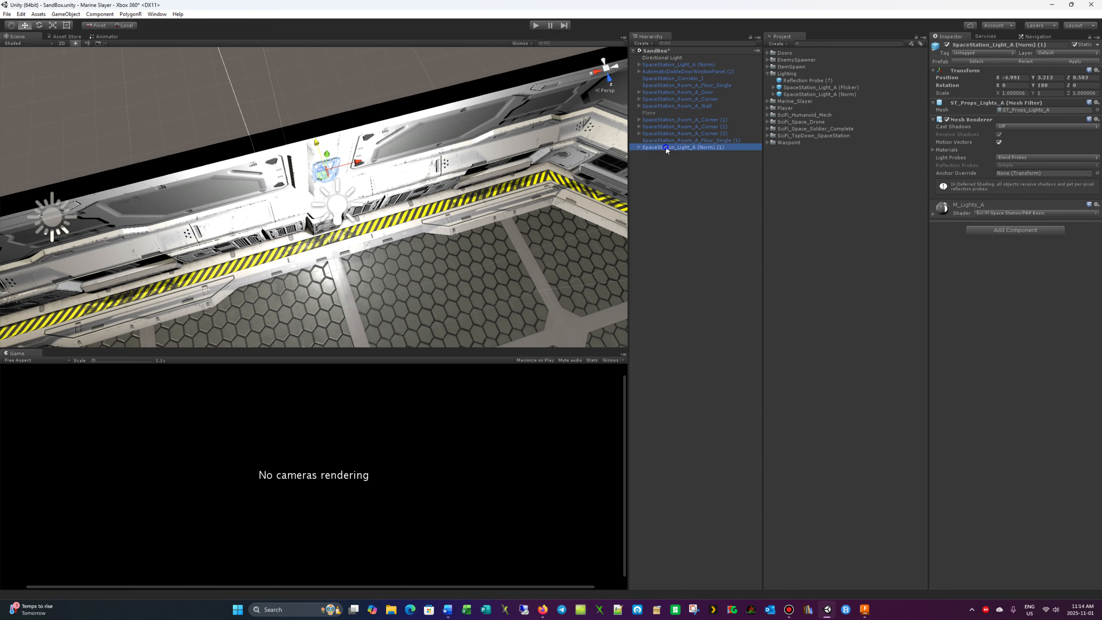
left_click(694, 185)
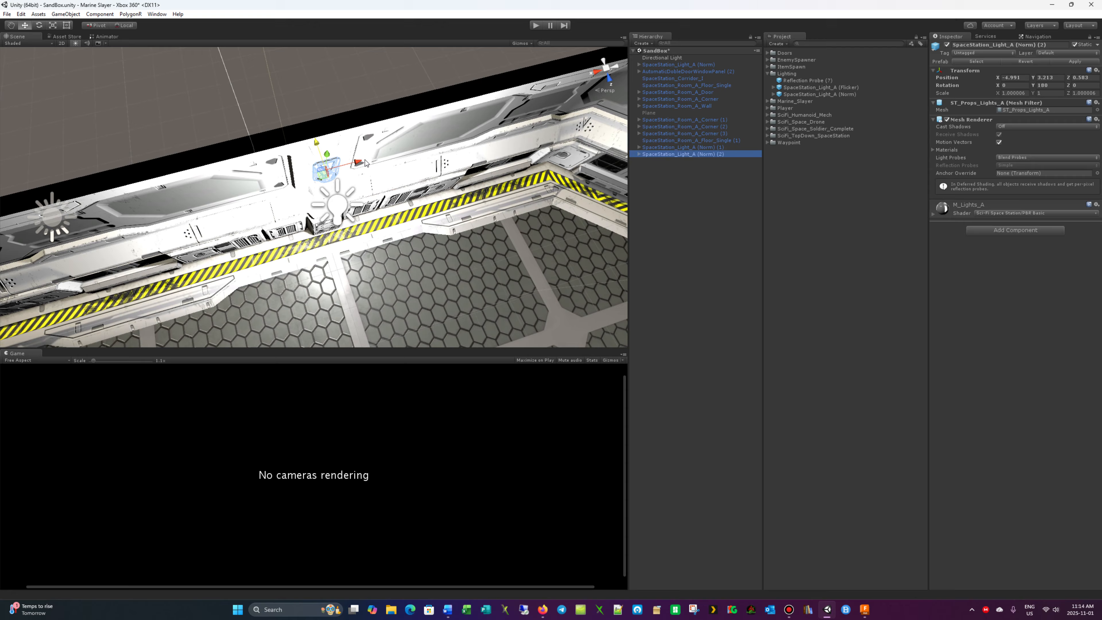
left_click_drag(362, 163, 313, 195)
middle_click_drag(314, 195, 486, 96)
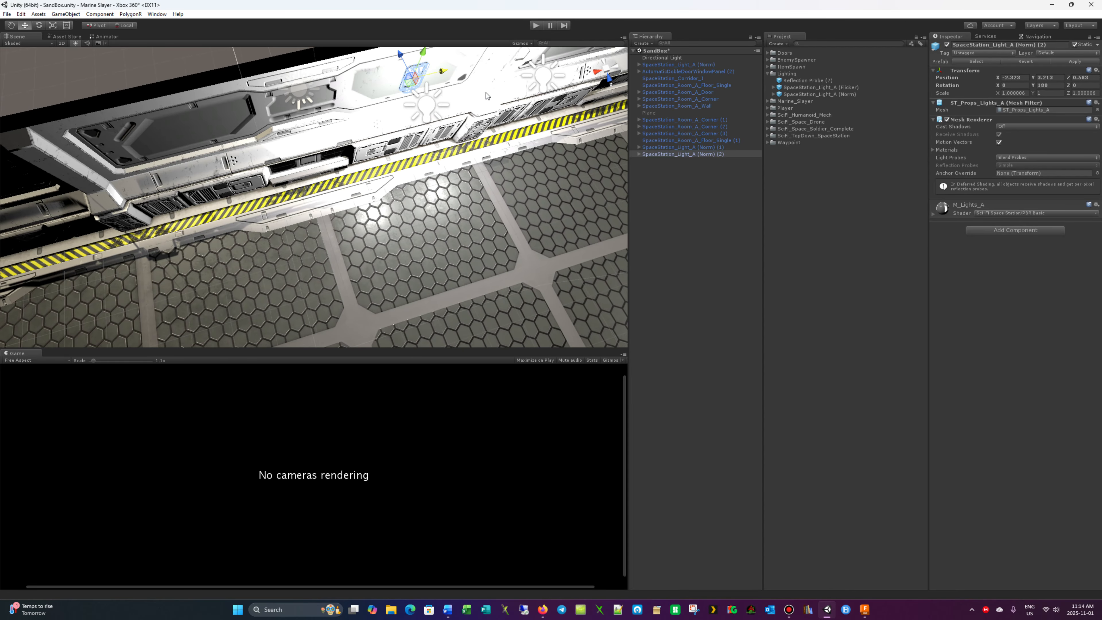
left_click_drag(443, 73, 230, 114)
middle_click_drag(230, 113, 295, 159)
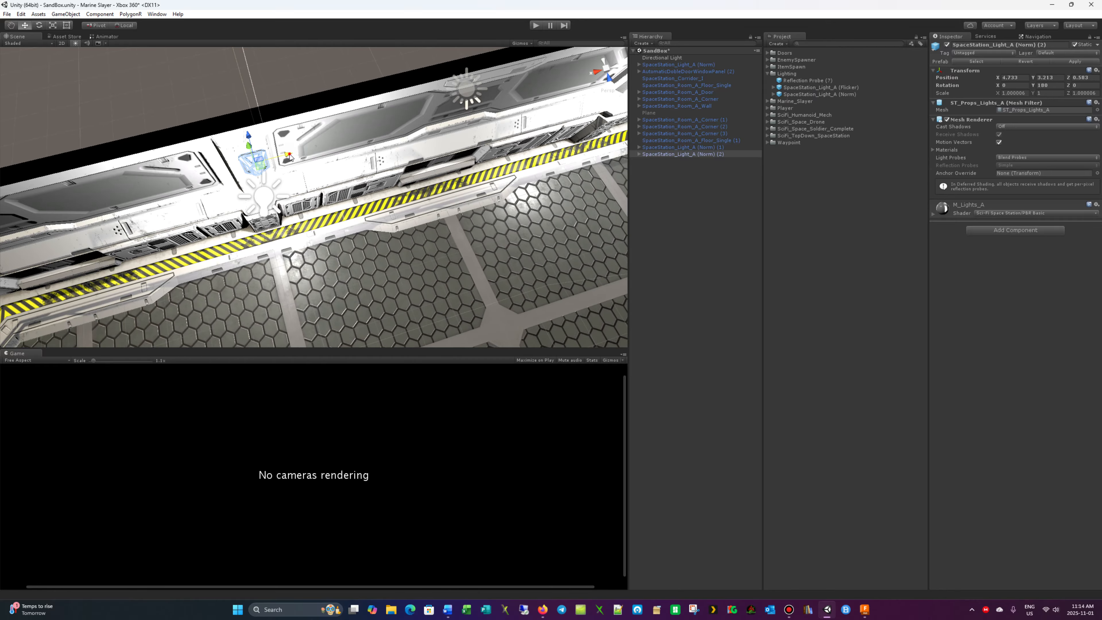
left_click_drag(290, 157, 276, 157)
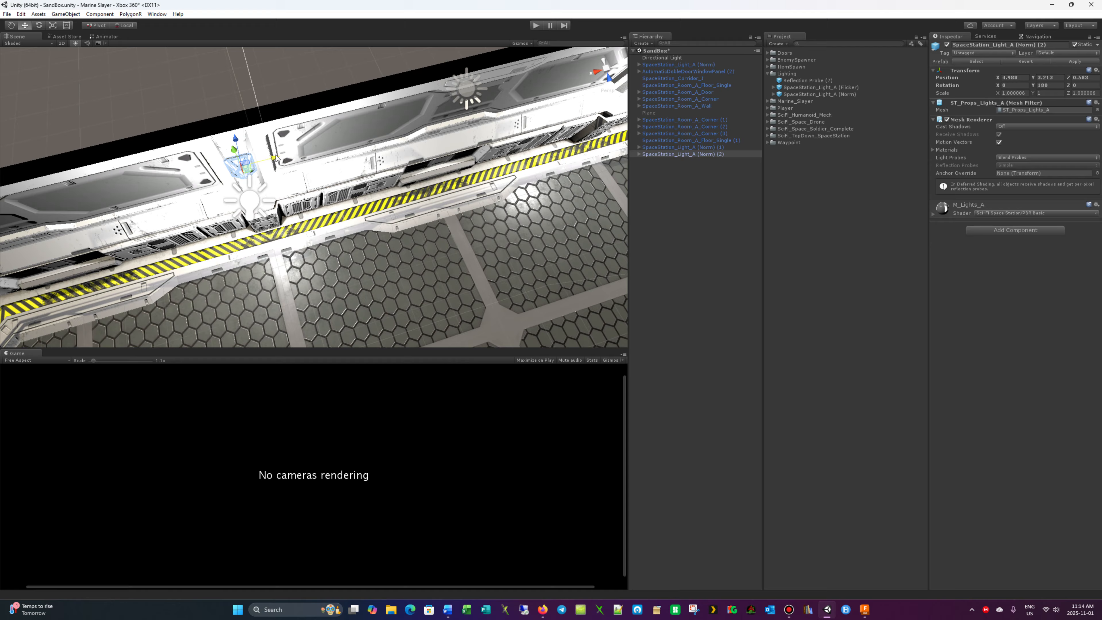
left_click(233, 132)
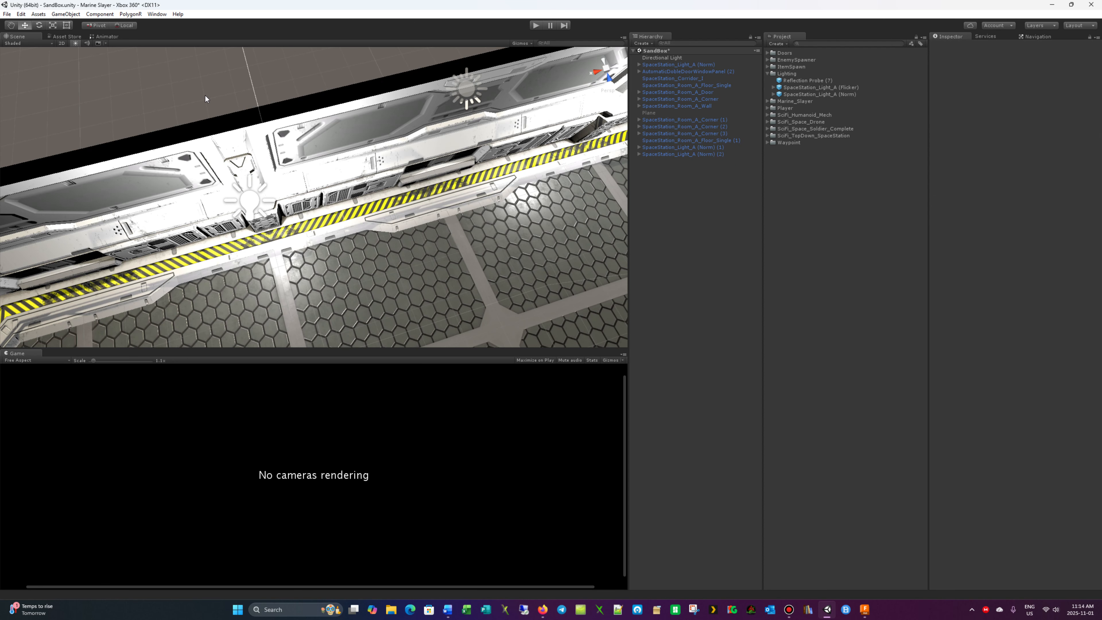
Step: Duplicate SpaceStation_Light_A (Norm) (2) and move the copy to the remaining unlit side wall, at about X 13.34, Z 9.91
left_click_drag(205, 94, 354, 131, "alt")
left_click(353, 138)
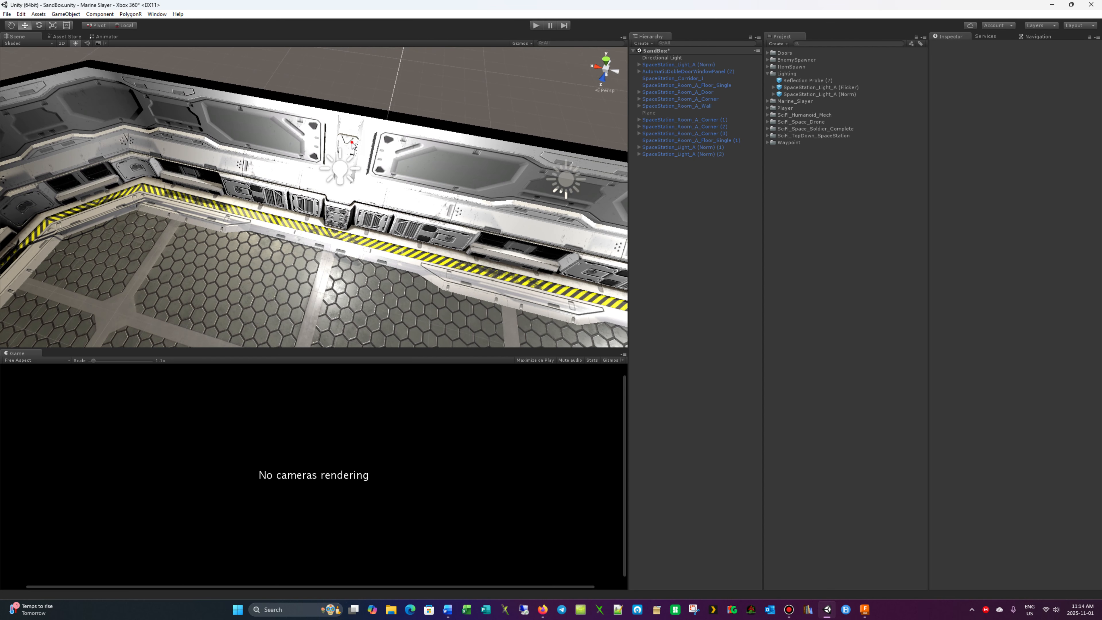
right_click(718, 156)
left_click(743, 196)
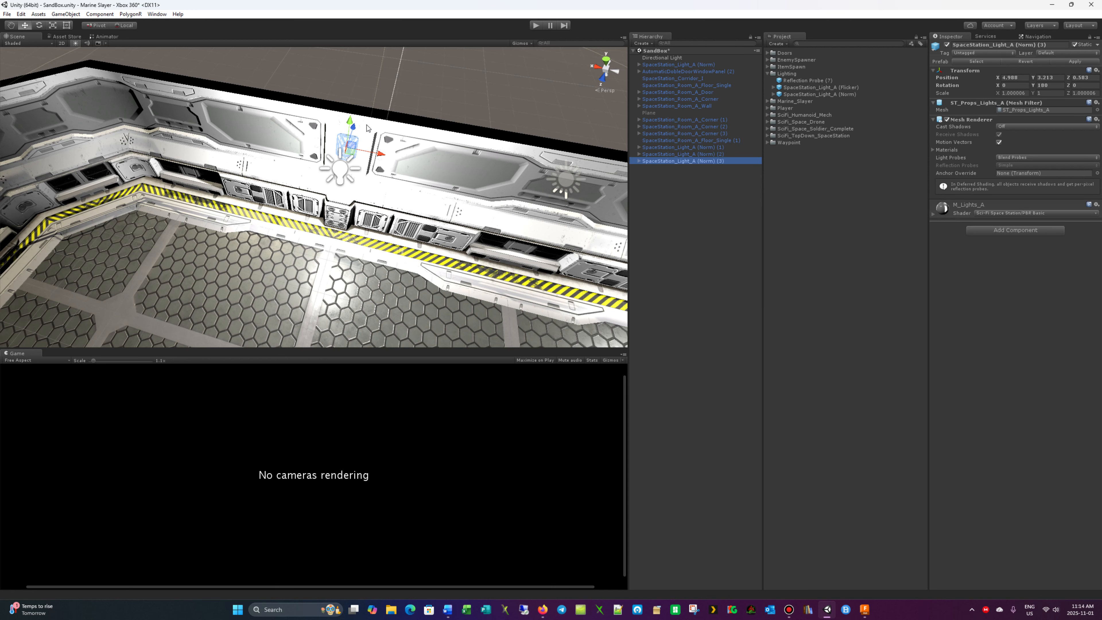
left_click_drag(355, 131, 265, 266)
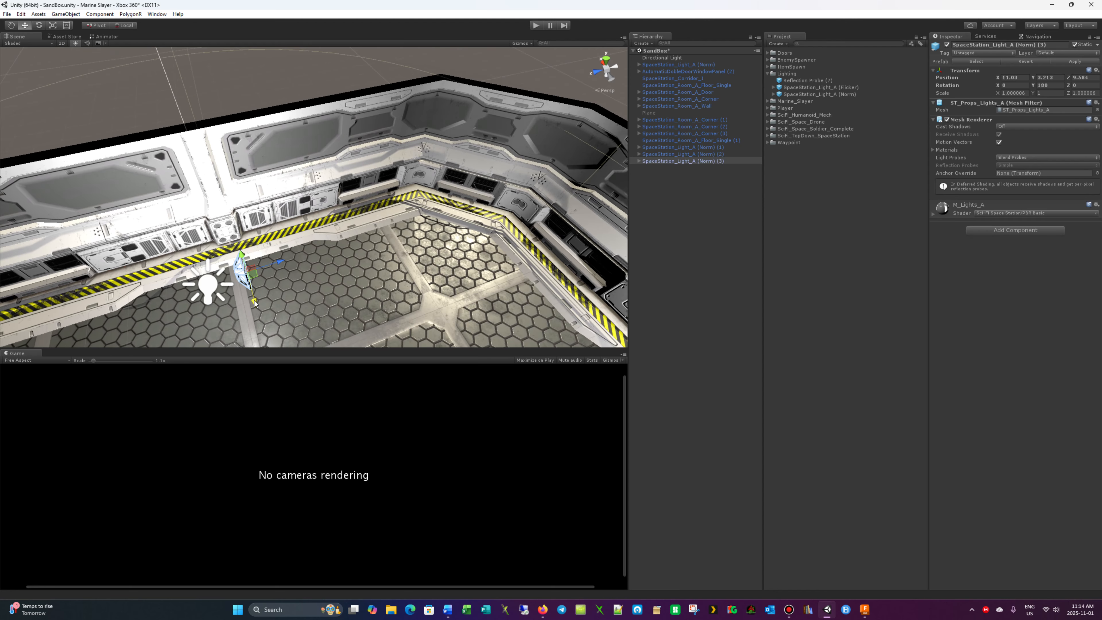
left_click_drag(254, 303, 243, 182)
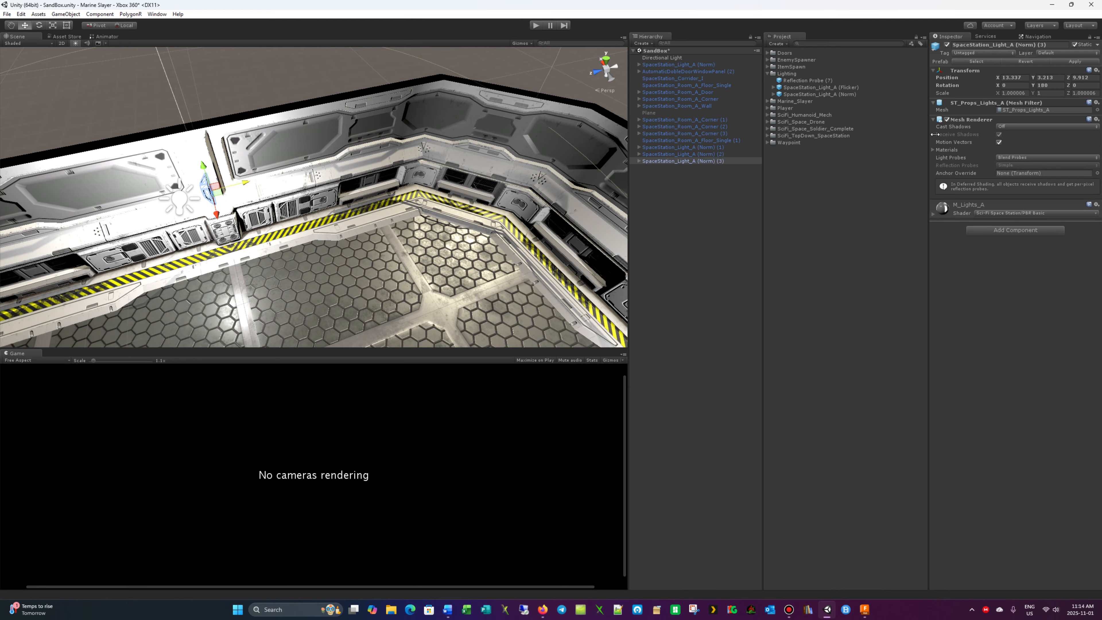
Step: Set the third light copy's Y rotation to 90 and seat it on the wall pillar at about X 14.50, Z 9.99
double_click(1051, 86)
type("0")
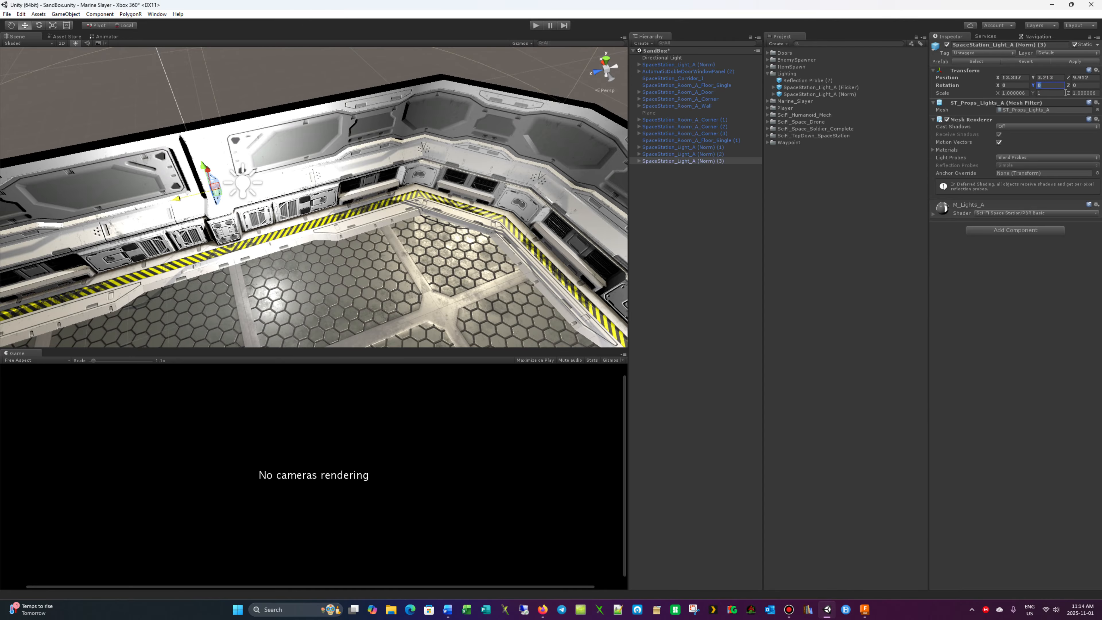
type("90")
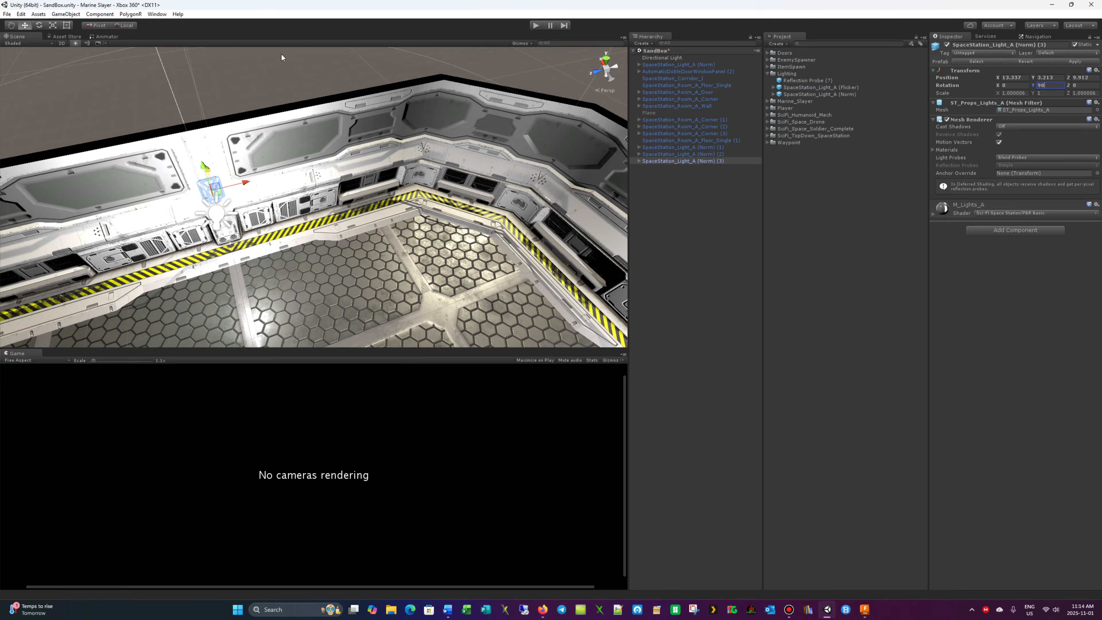
right_click_drag(281, 54, 241, 188)
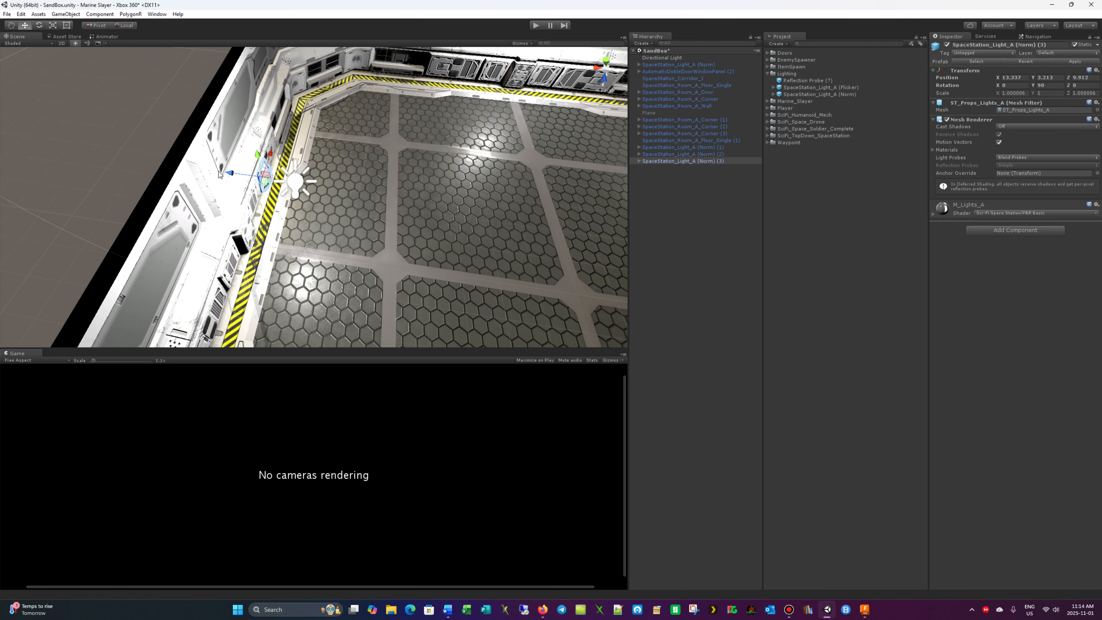
left_click_drag(230, 174, 177, 172)
right_click_drag(157, 154, 102, 176)
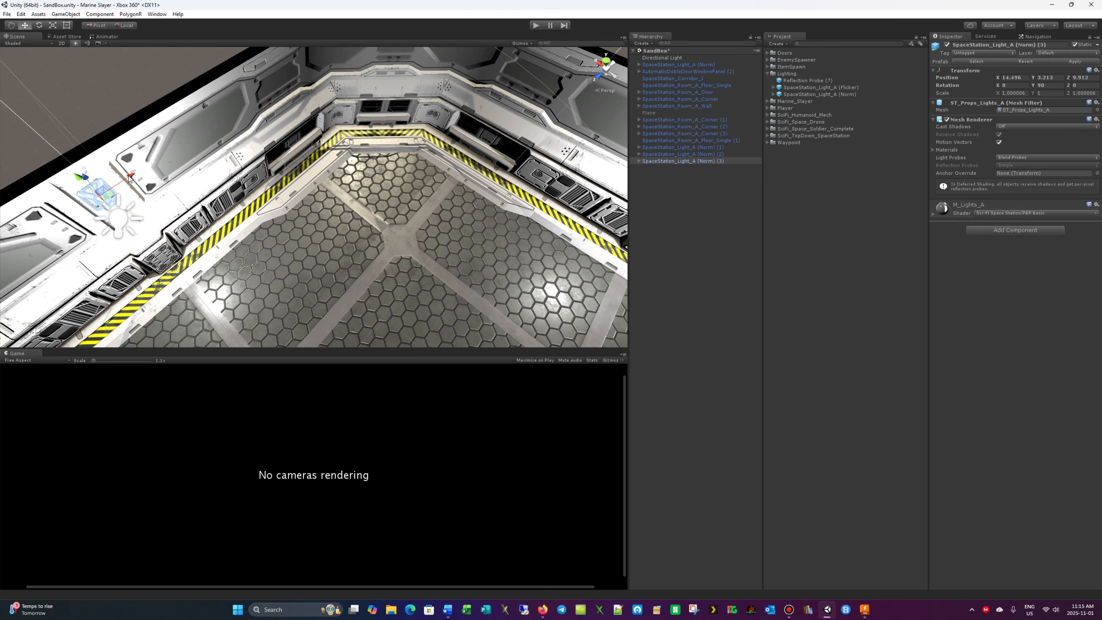
left_click_drag(130, 178, 123, 174)
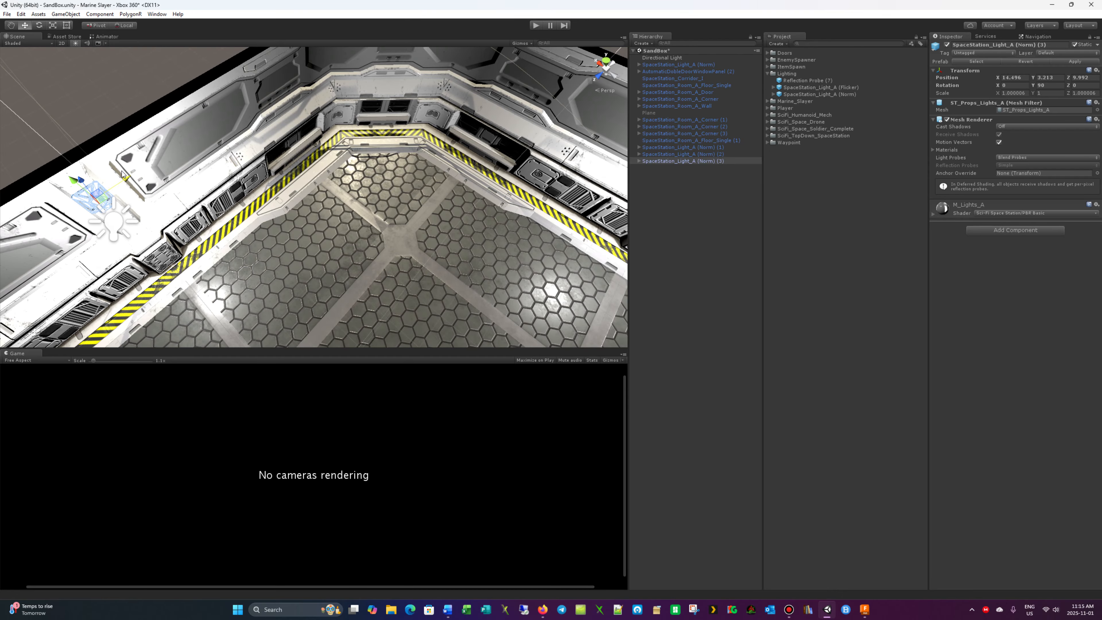
left_click(88, 111)
right_click_drag(109, 108, 413, 164)
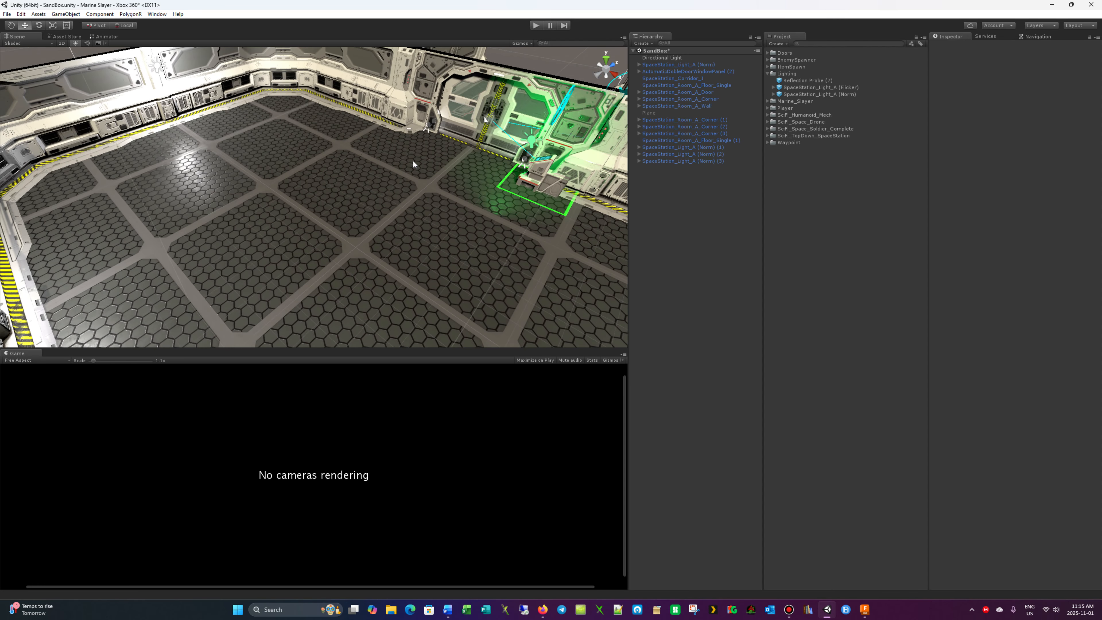
Step: Place the Reflection Probe (7) prefab in the middle of the room floor at about X -0.40, Y 0, Z 9.55
key("Up")
key("Left")
right_click_drag(342, 213, 453, 245)
scroll(426, 228, "down", 5)
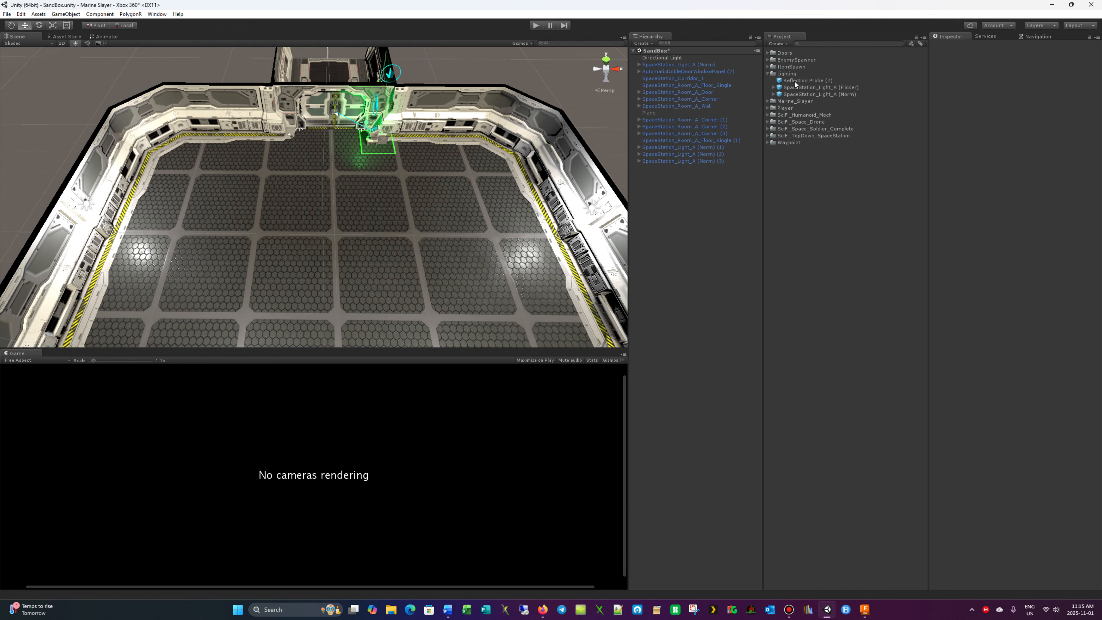
left_click_drag(794, 81, 328, 240)
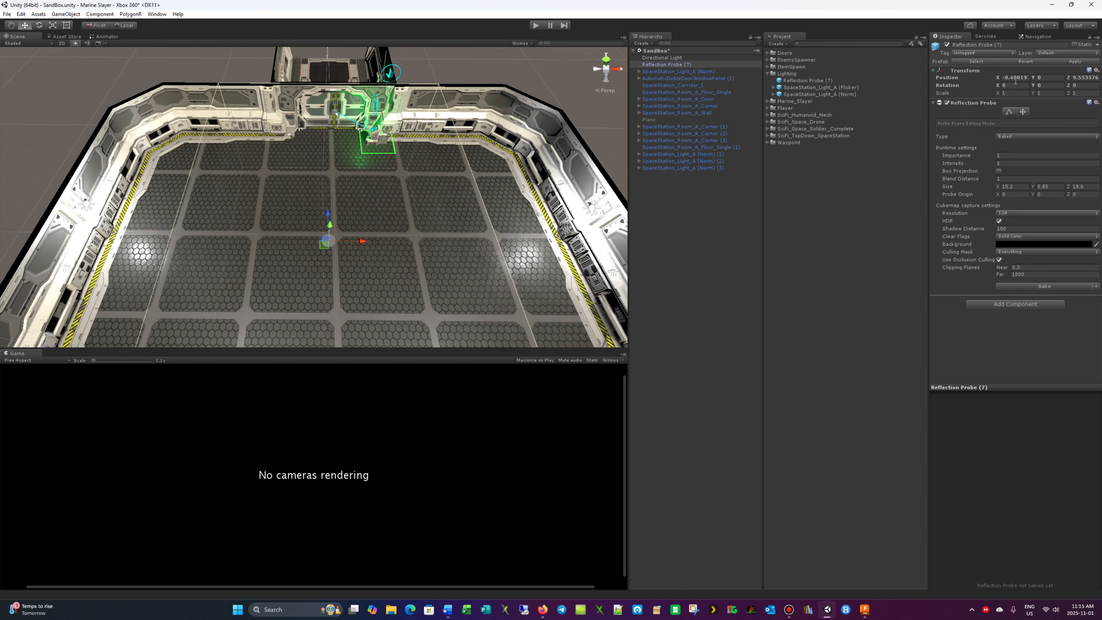
left_click_drag(528, 88, 337, 144, "alt")
key("Up")
key("Left")
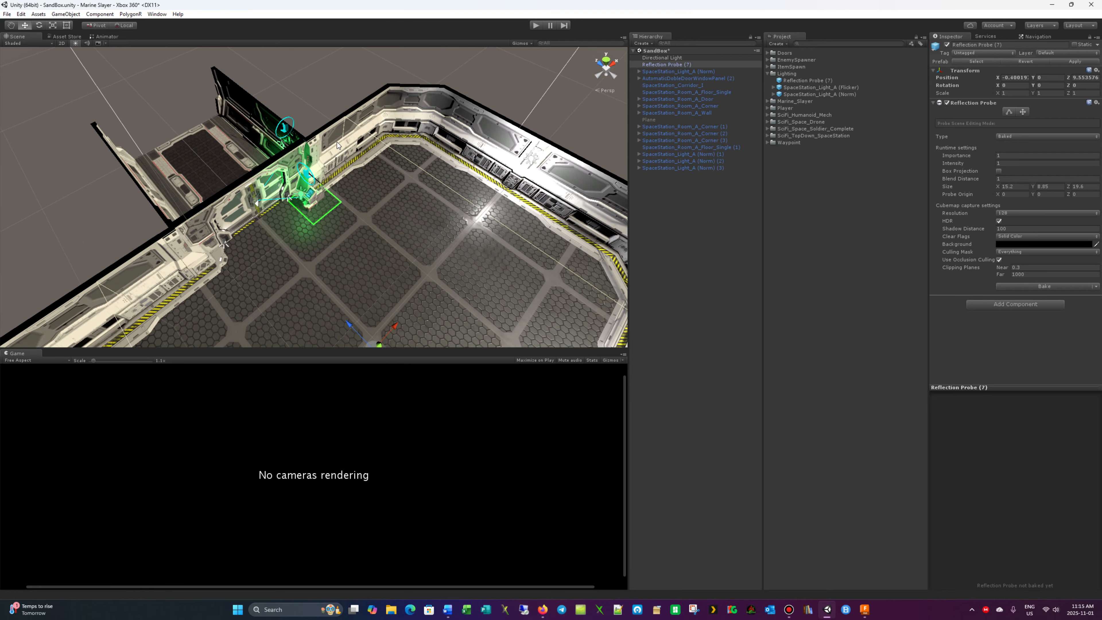
key("Right")
key("Down")
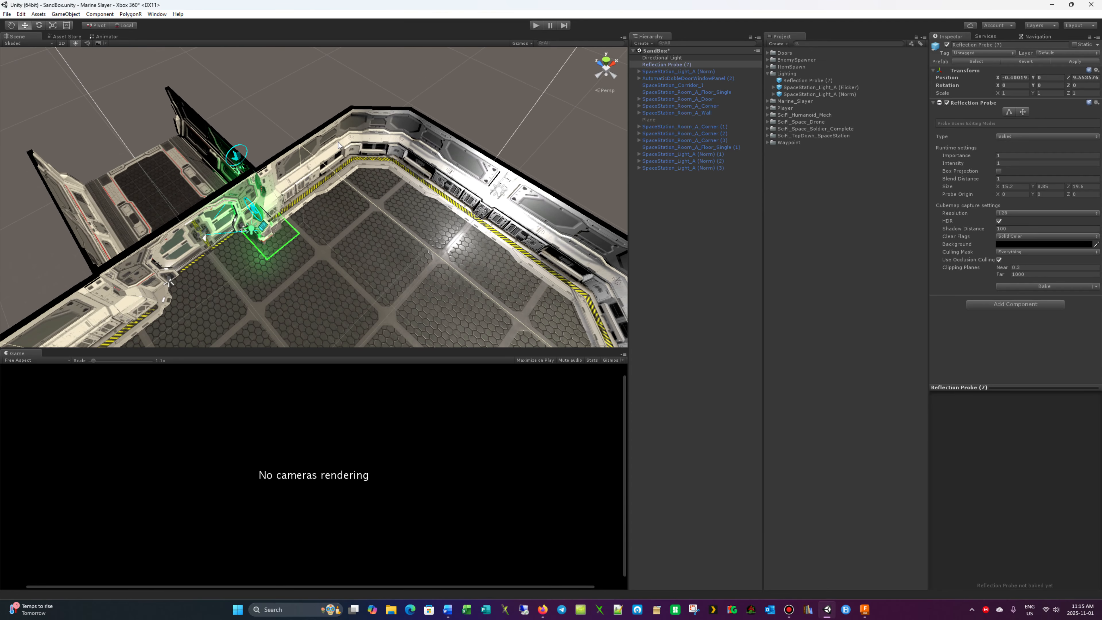
key("Right")
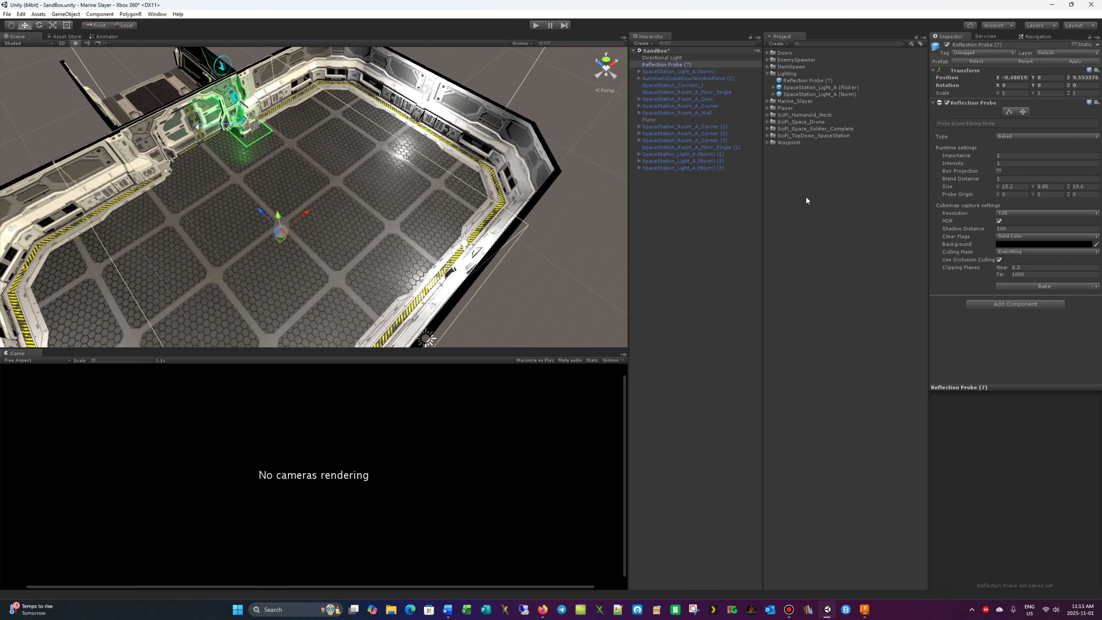
left_click(792, 187)
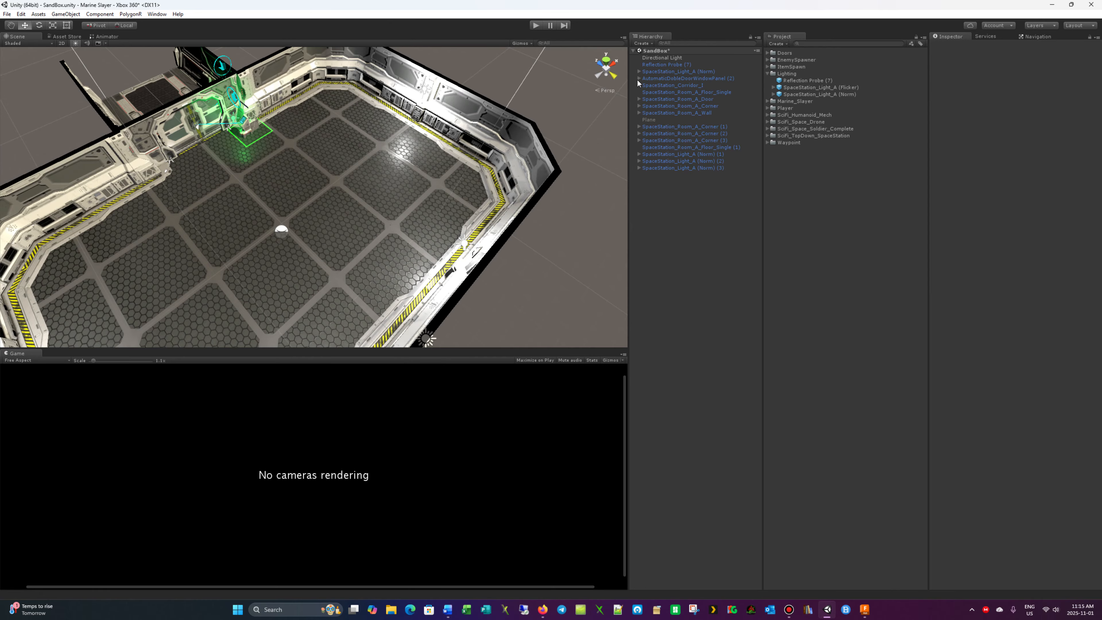
Step: Add the MultiplayerLocalGame prefab from the Player folder to the room's centre at about X 0.17, Y 2.24, Z 11.25
left_click(768, 74)
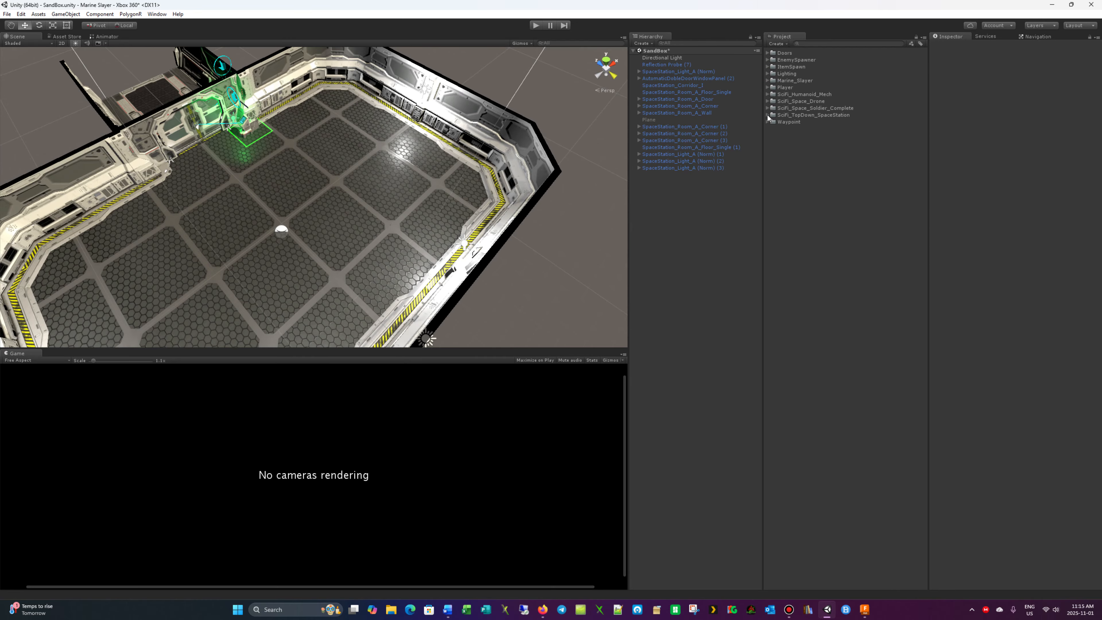
left_click(766, 88)
left_click(791, 95)
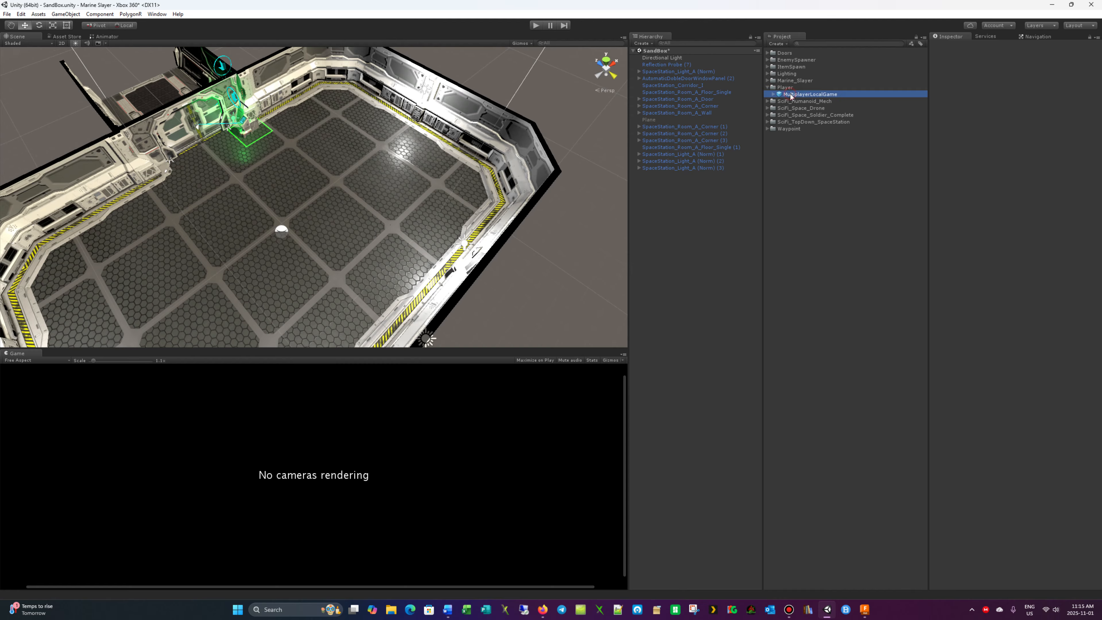
left_click_drag(768, 93, 273, 213)
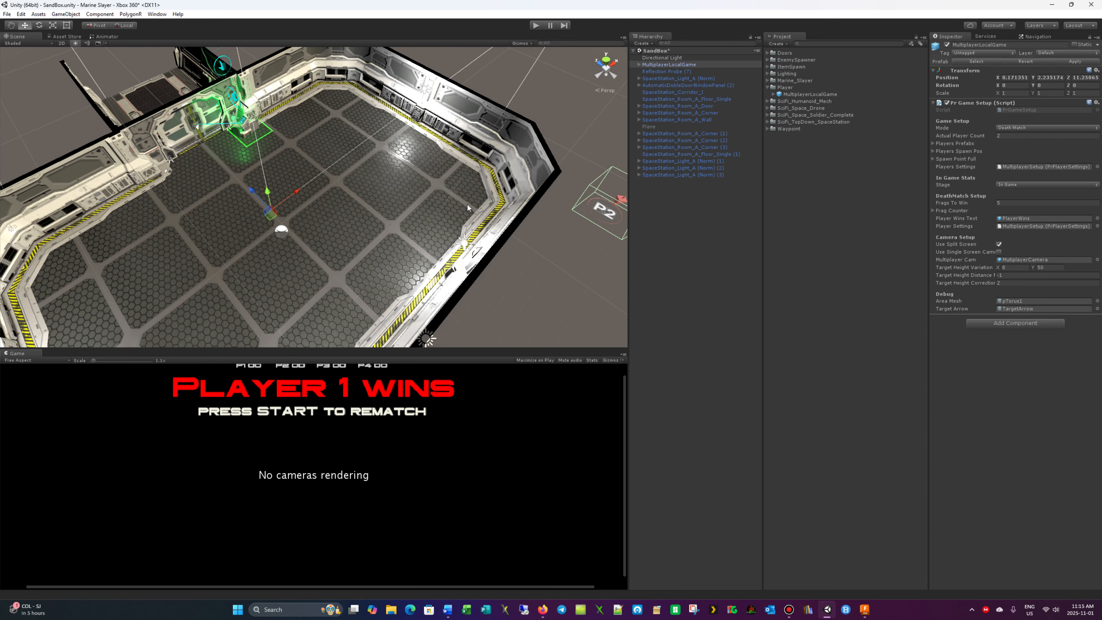
Step: Move MultiplayerLocalGame's Spawn_P1 point from outside the walls onto the room floor at about X -7.62, Z -3.41
right_click_drag(559, 154, 506, 163)
key("Left")
key("Down")
key("Up")
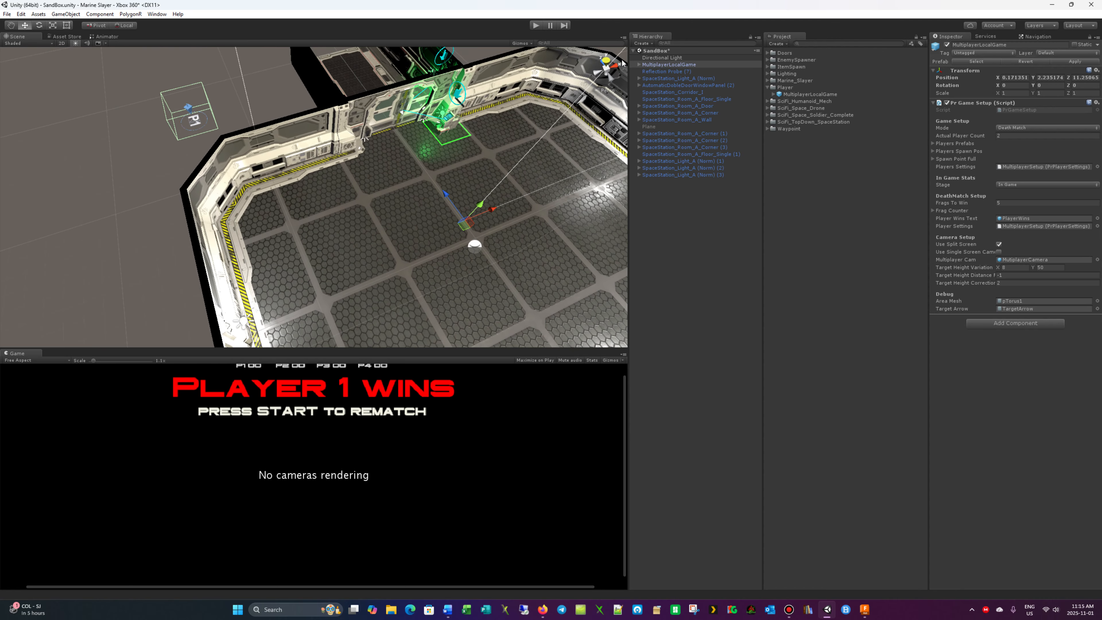
left_click(638, 65)
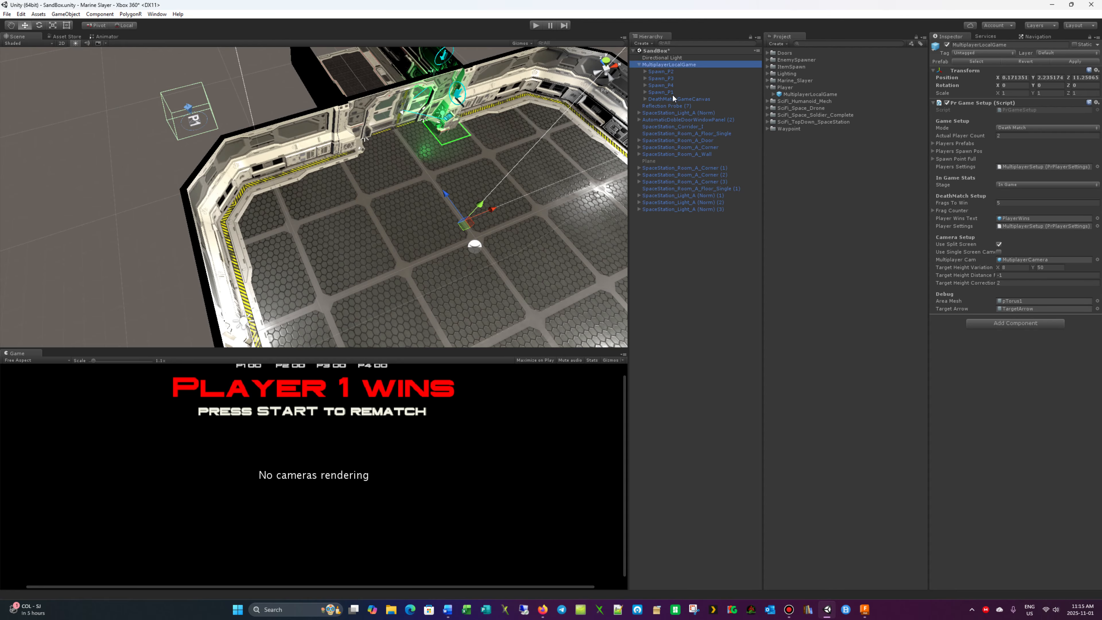
left_click(666, 92)
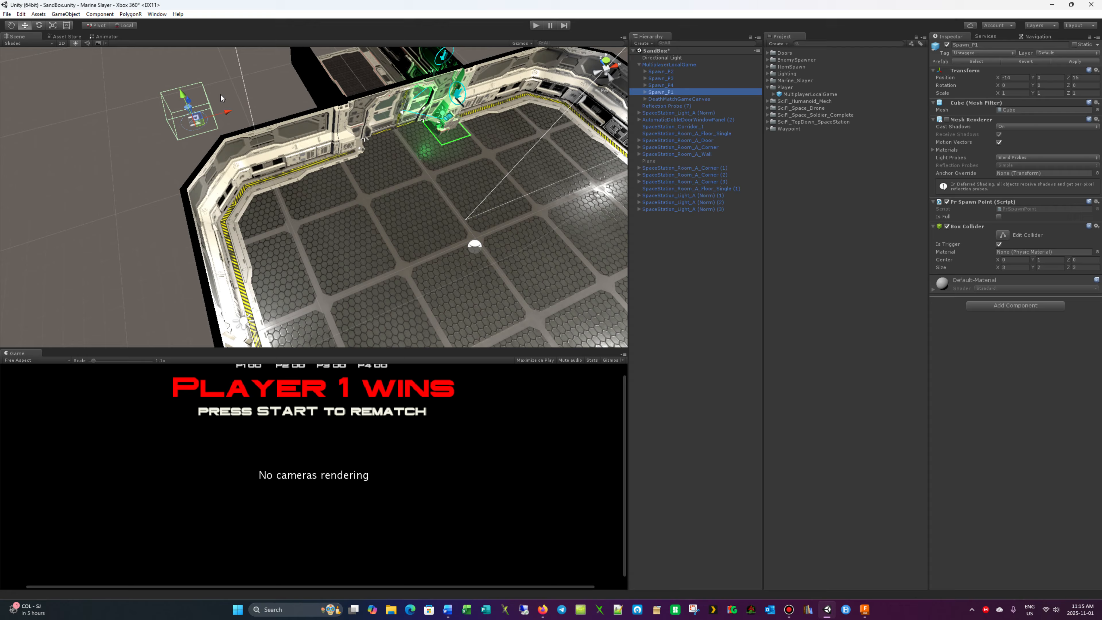
right_click_drag(221, 98, 337, 92)
key("Down")
key("Left")
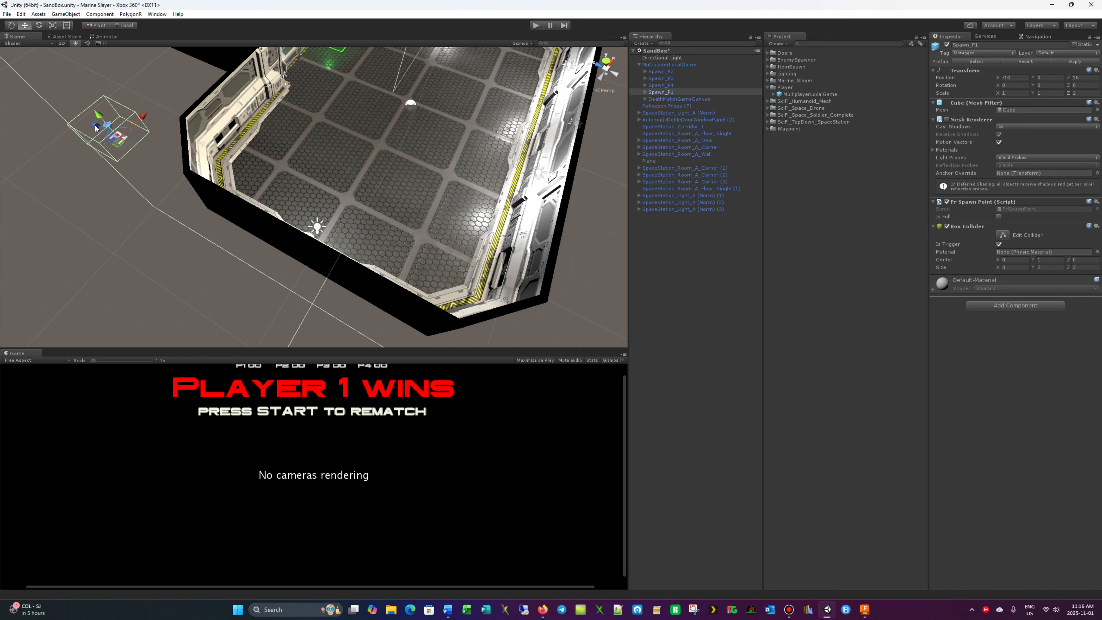
left_click_drag(95, 127, 269, 242)
right_click_drag(548, 220, 247, 259)
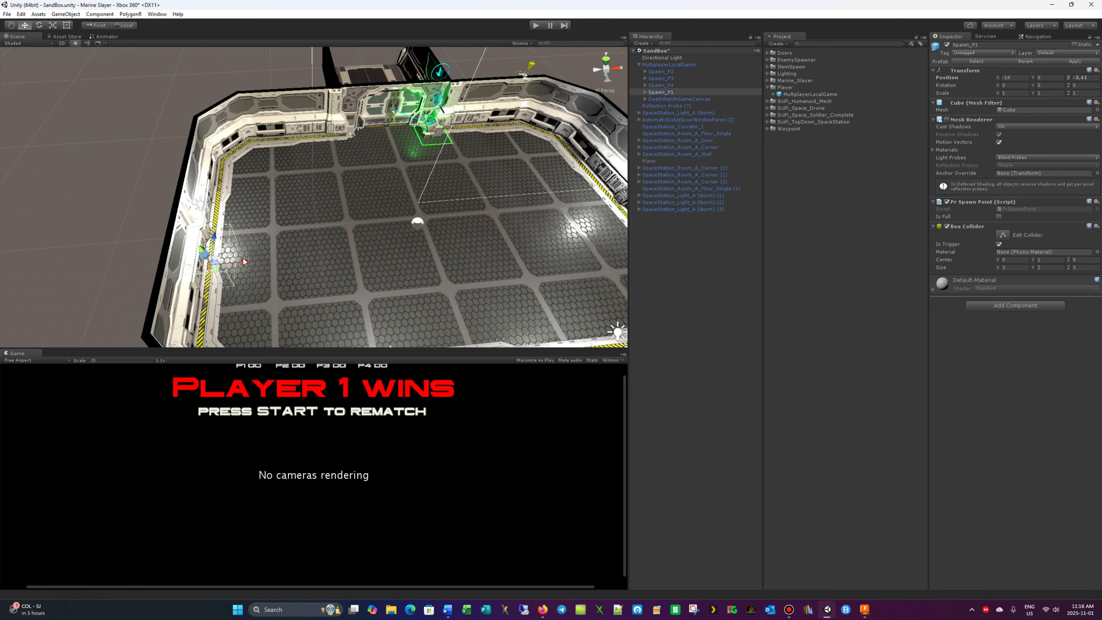
left_click_drag(242, 265, 354, 279)
right_click_drag(352, 280, 401, 143)
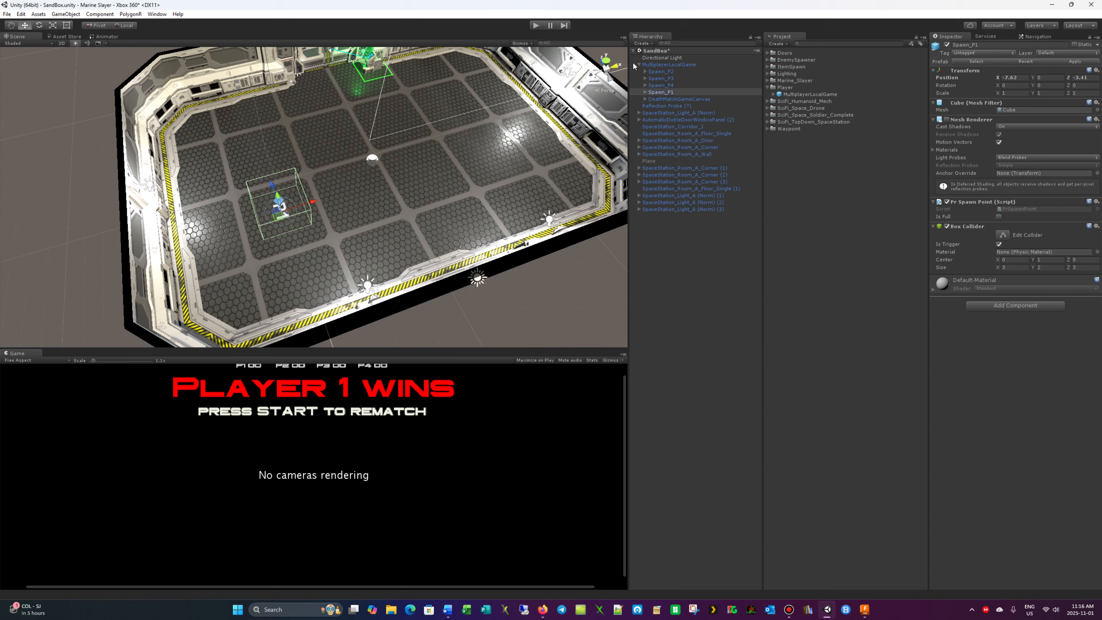
Step: Move the Spawn_P2 point inside the room, next to P1, at about X -2.66
left_click(663, 73)
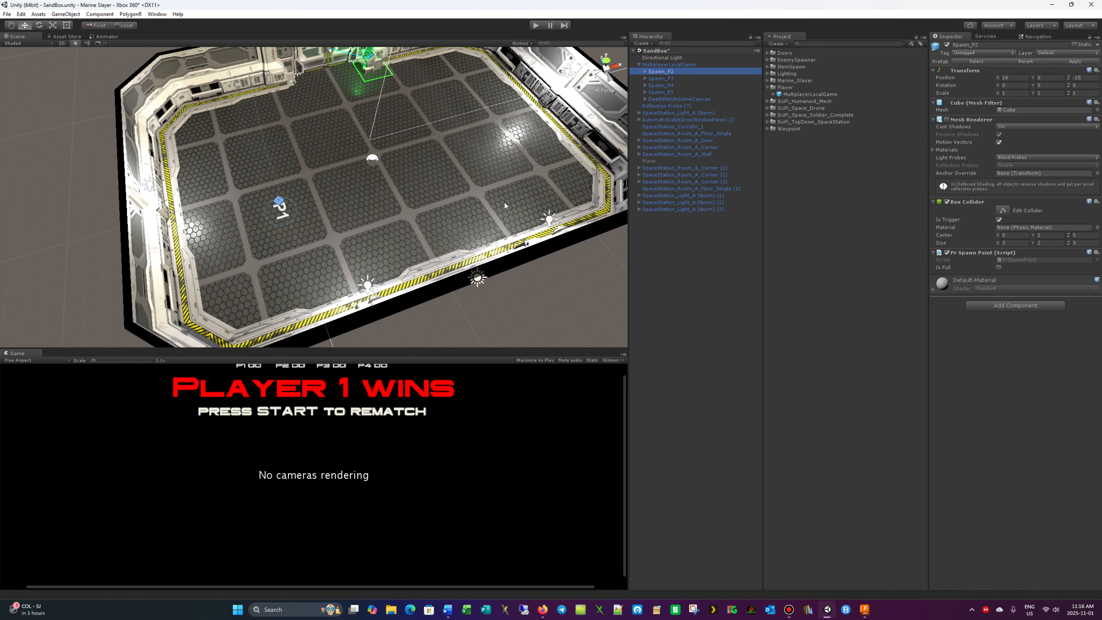
scroll(504, 205, "down", 5)
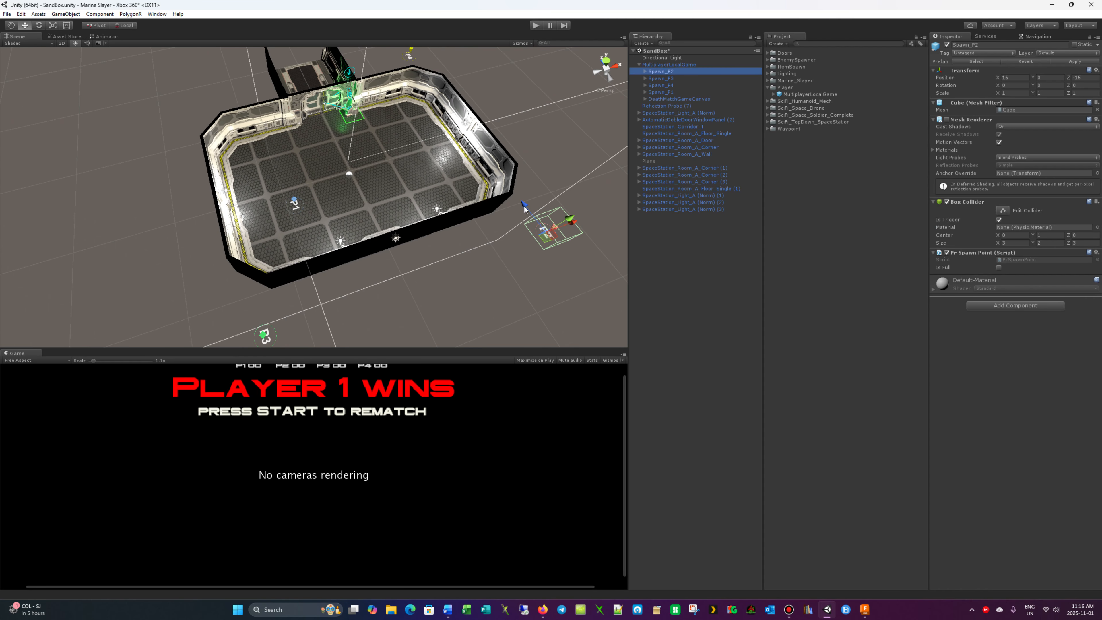
left_click_drag(524, 206, 447, 98)
left_click_drag(498, 126, 332, 176)
scroll(329, 176, "up", 3)
scroll(327, 178, "up", 2)
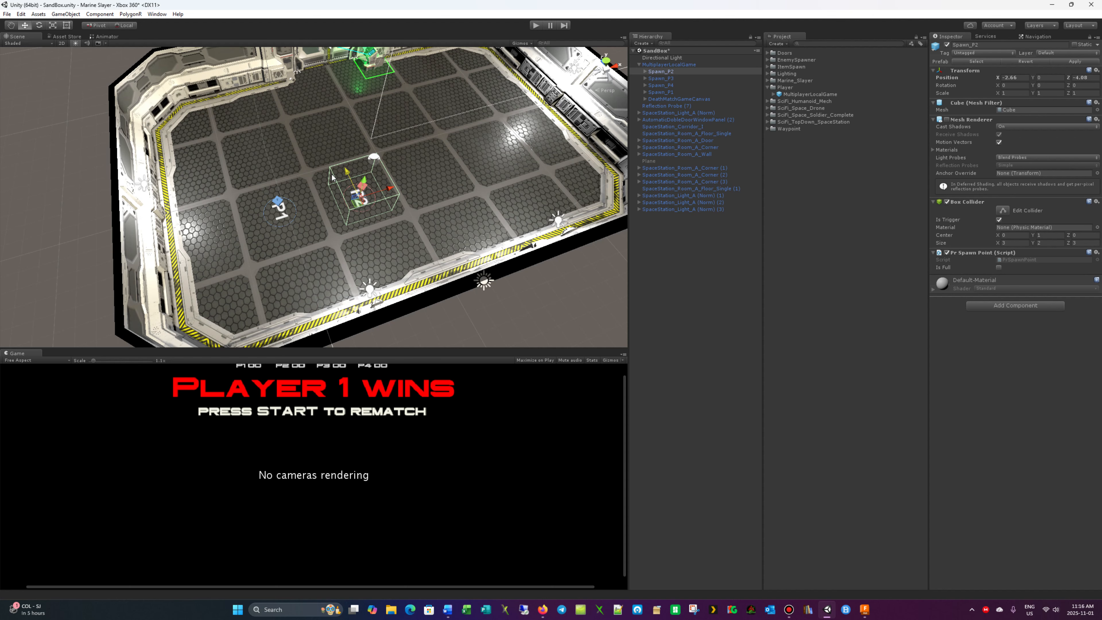
Step: Move the Spawn_P3 point inside the room next to P2, at about X 2.22, Z -3.9
left_click(659, 78)
scroll(442, 208, "down", 5)
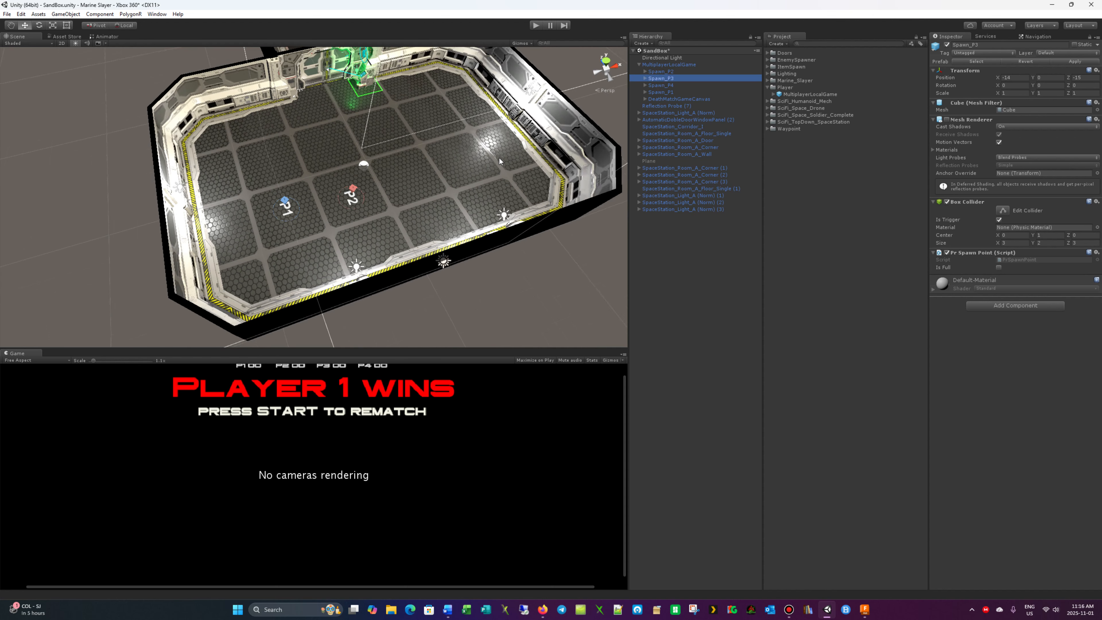
left_click_drag(349, 309, 374, 139)
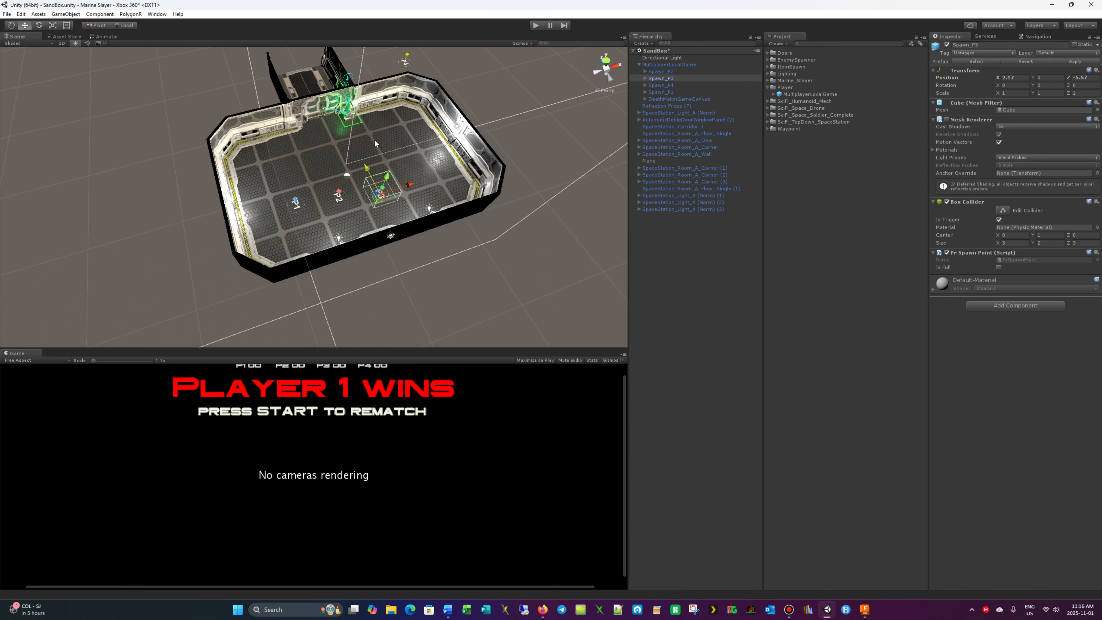
scroll(427, 216, "up", 4)
scroll(427, 217, "up", 2)
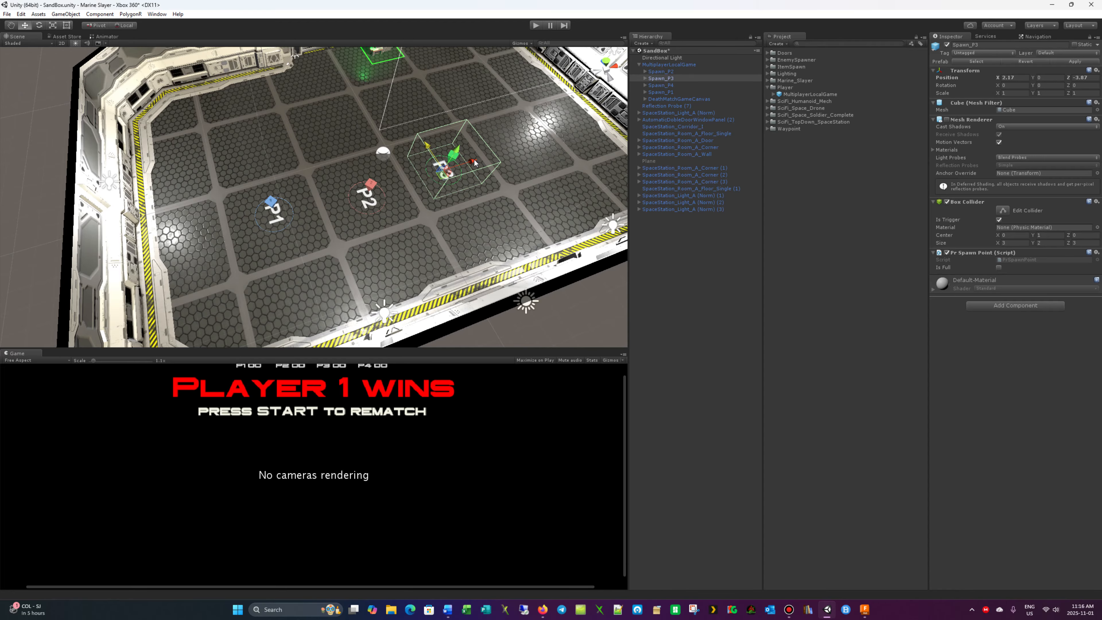
left_click_drag(475, 162, 476, 163)
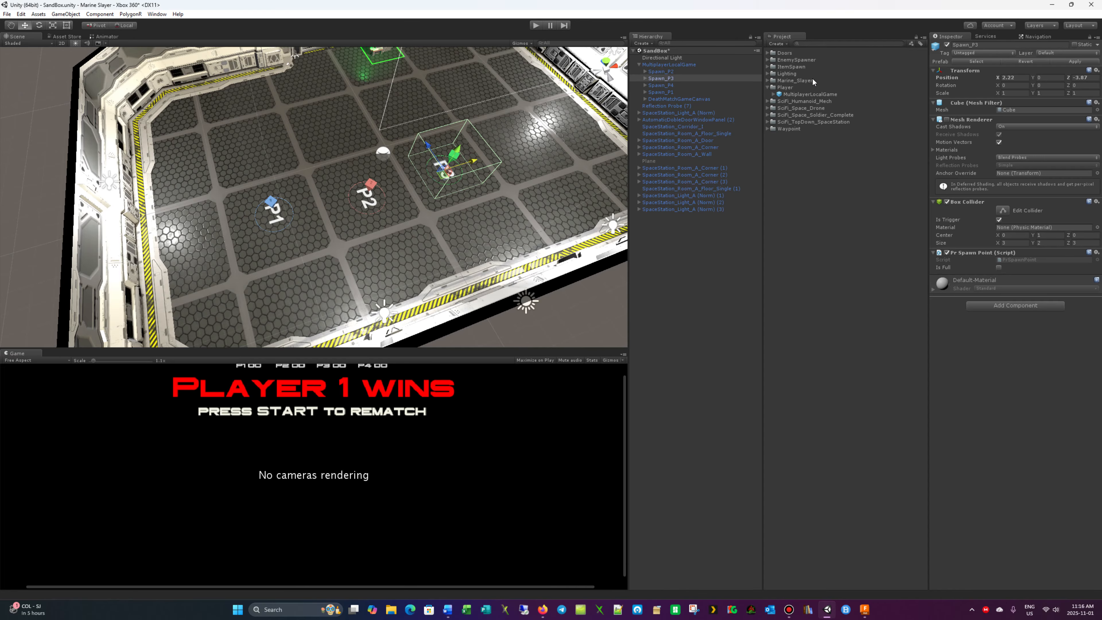
Step: Move the Spawn_P4 point inside the room next to P3, at about X 7.15, Z -3.8
left_click(660, 85)
scroll(479, 153, "down", 10)
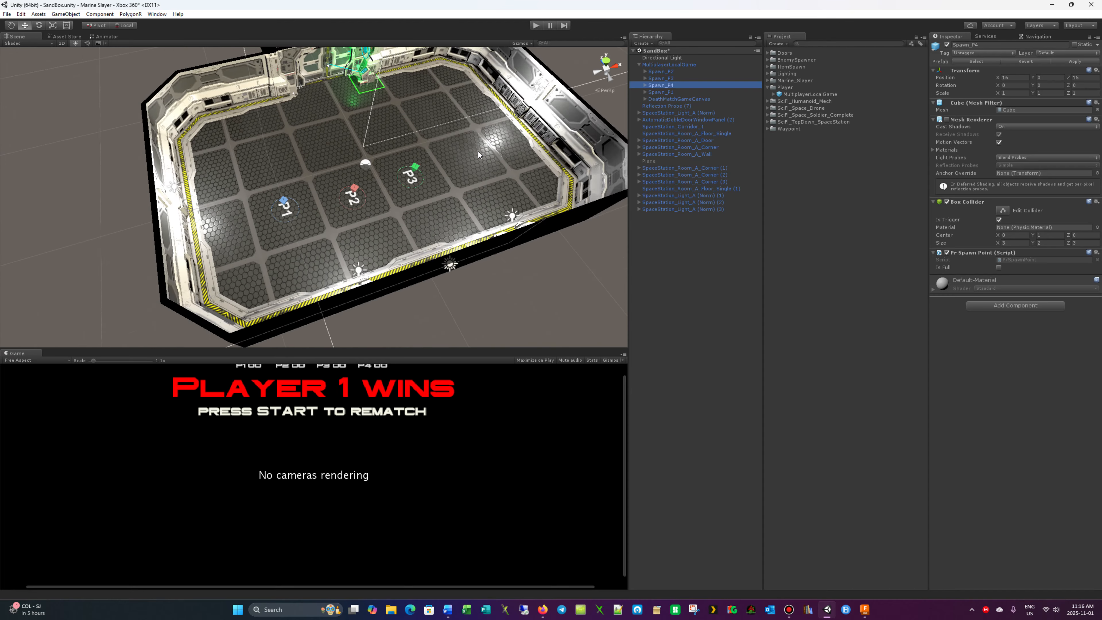
left_click_drag(371, 73, 393, 171)
scroll(432, 145, "up", 5)
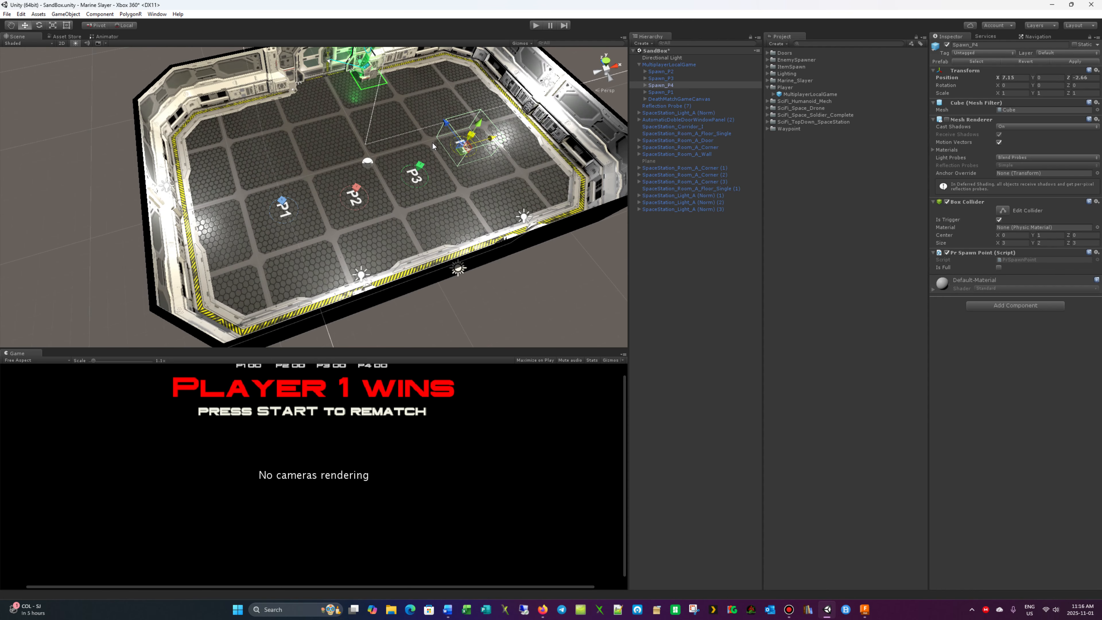
left_click_drag(449, 126, 452, 136)
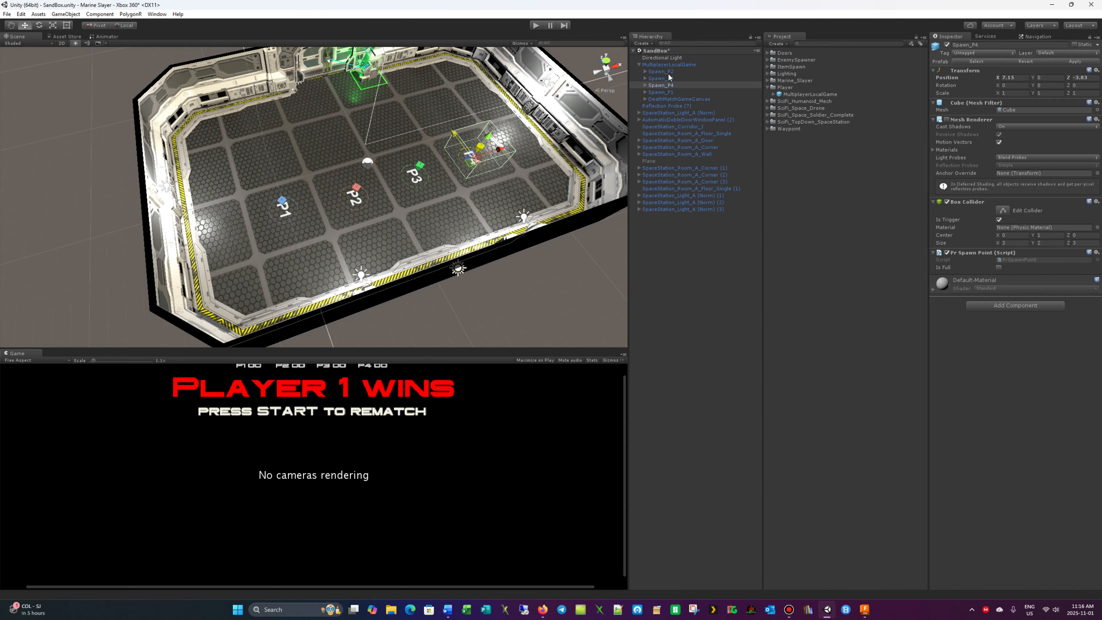
Step: Set MultiplayerLocalGame's game Mode to Single Player and its Actual Player Count to 1
left_click(664, 65)
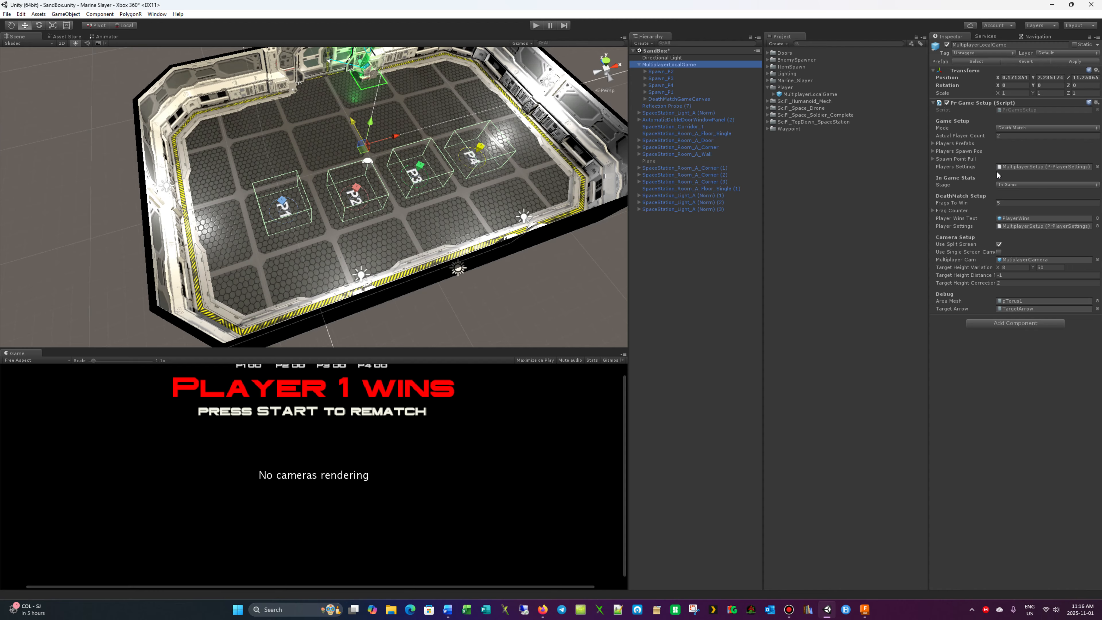
left_click(1023, 128)
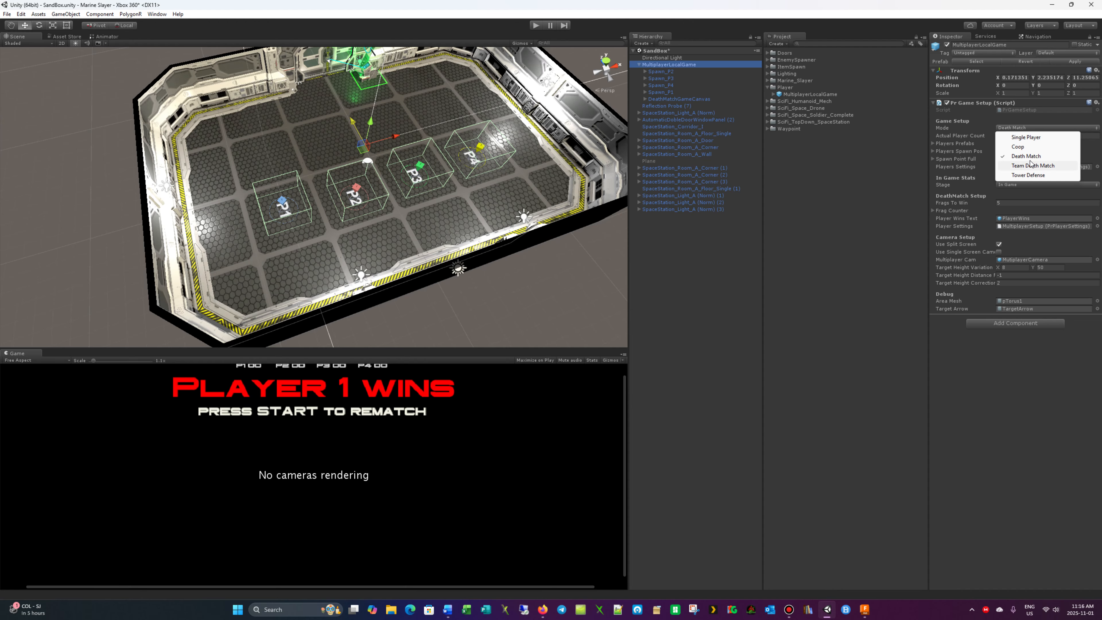
left_click(1026, 137)
left_click(1006, 136)
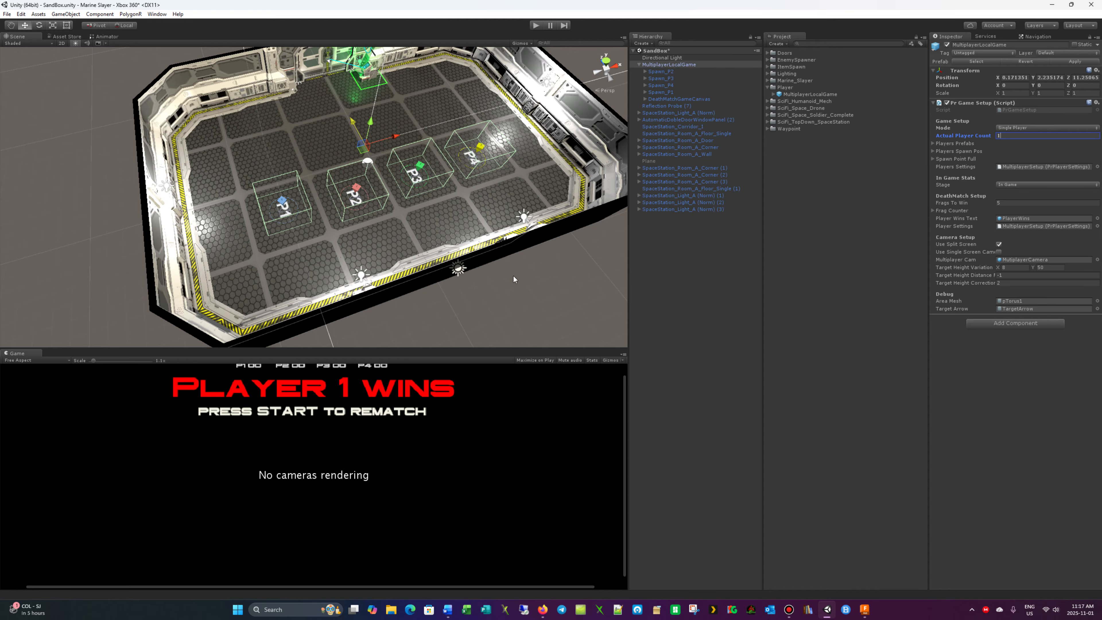
Step: Bake the navigation mesh for the room and corridor floors with the existing agent settings
left_click_drag(537, 283, 439, 211, "alt")
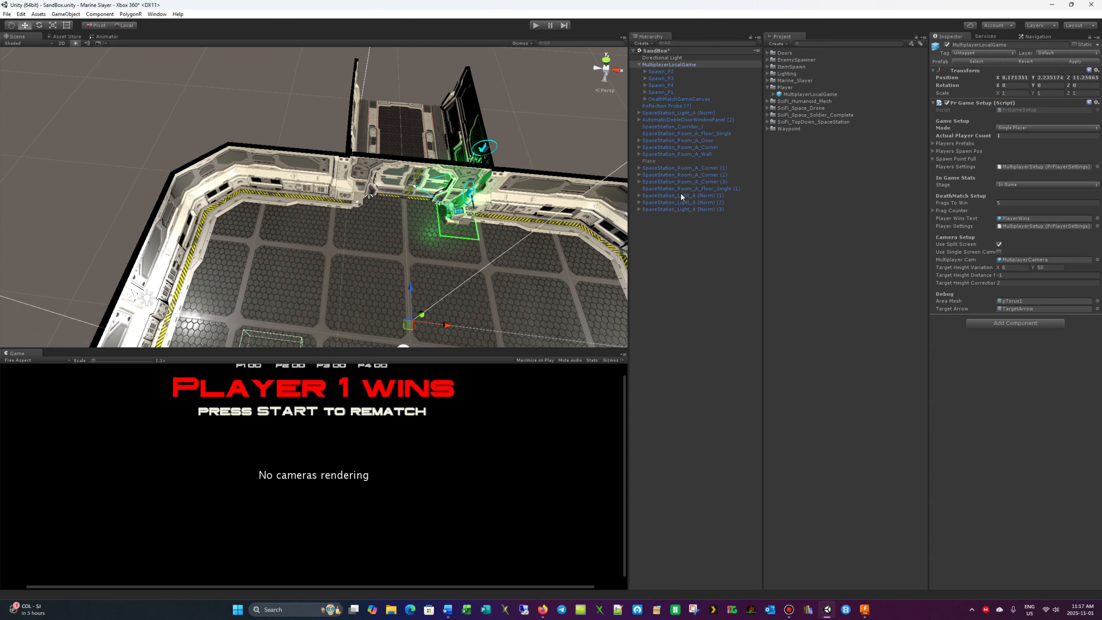
left_click(157, 14)
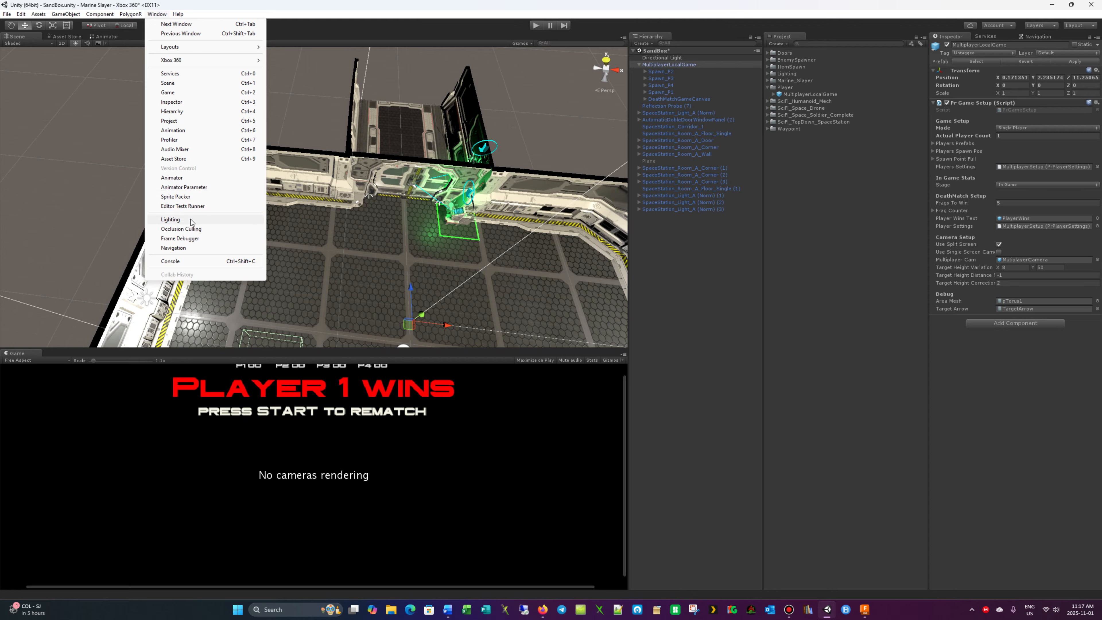
left_click(190, 248)
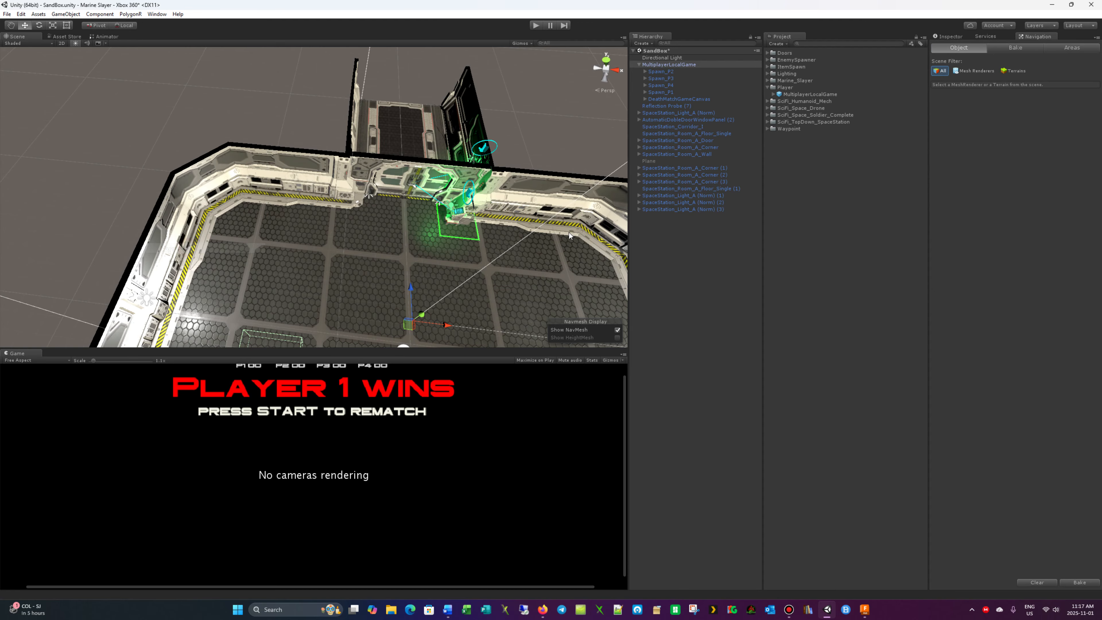
left_click(1022, 51)
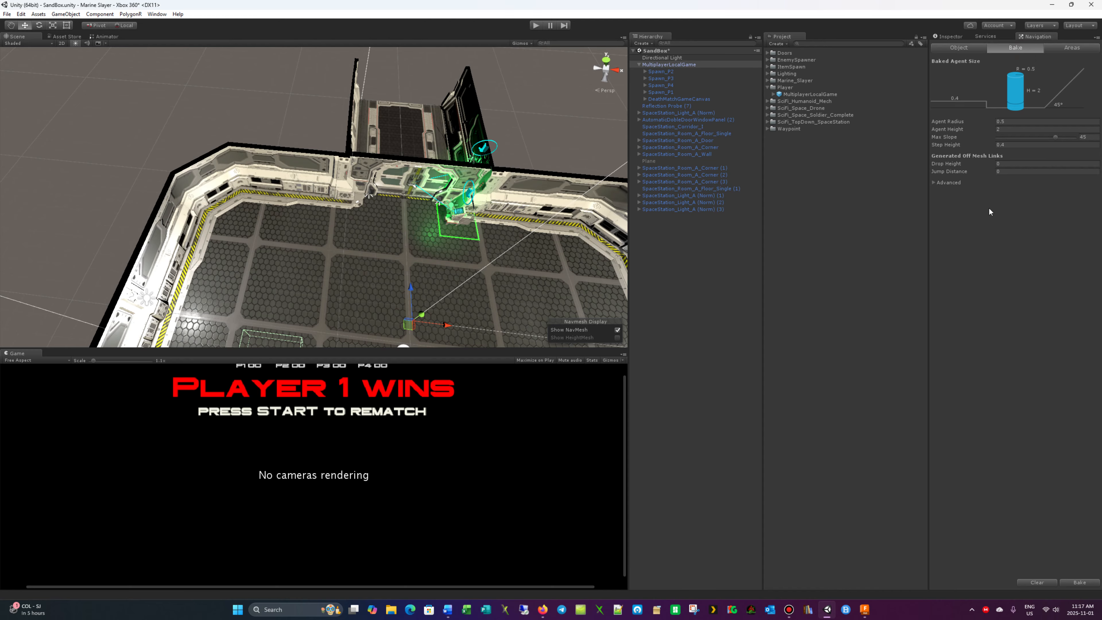
left_click(1086, 582)
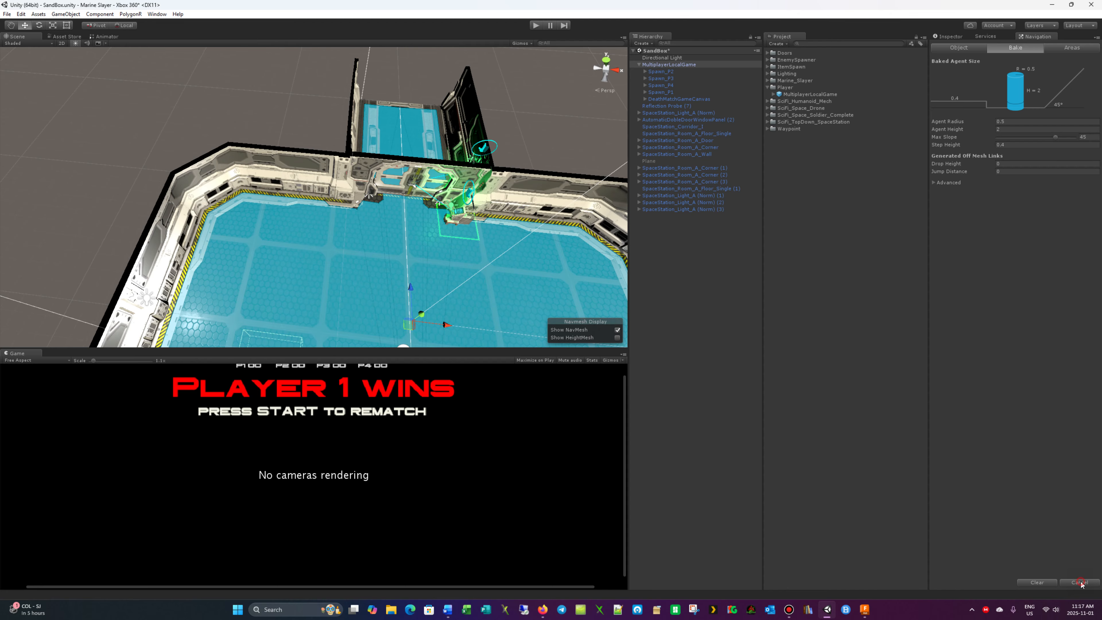
left_click(1081, 583)
Step: Playtest the room in single-player mode with the spawn points in view, and stop the test run
left_click(951, 38)
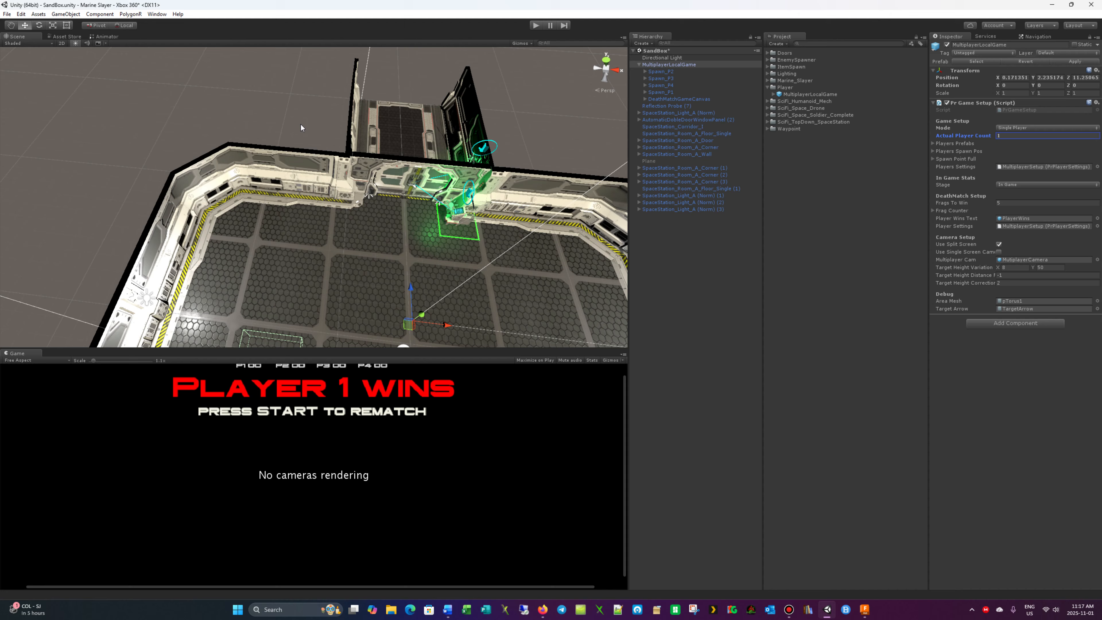
left_click(88, 125)
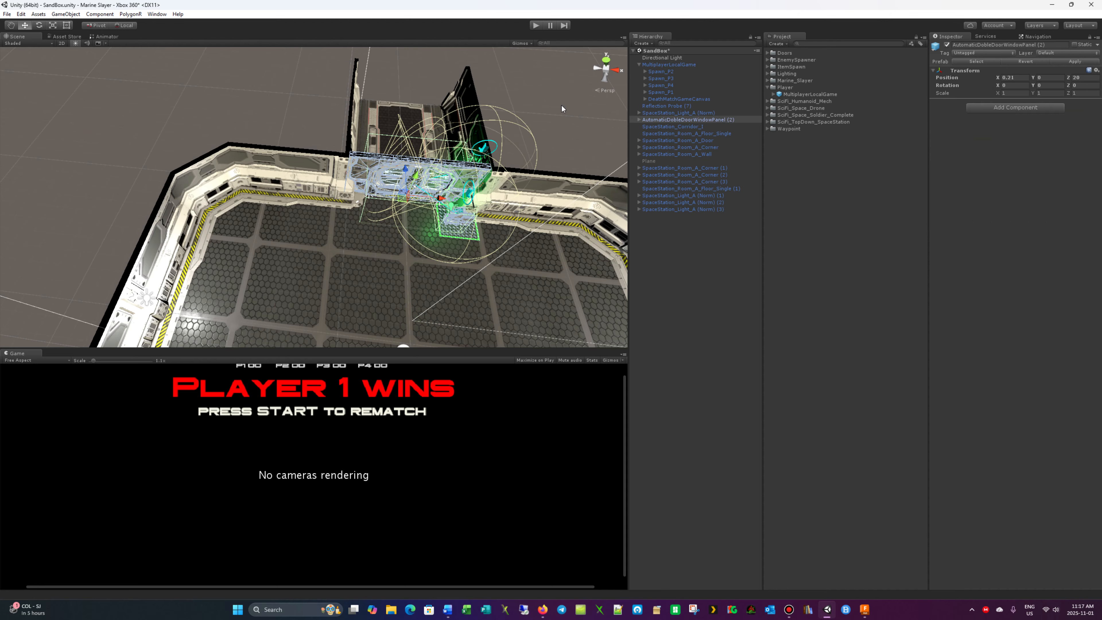
left_click(566, 124)
left_click_drag(445, 138, 205, 53, "alt")
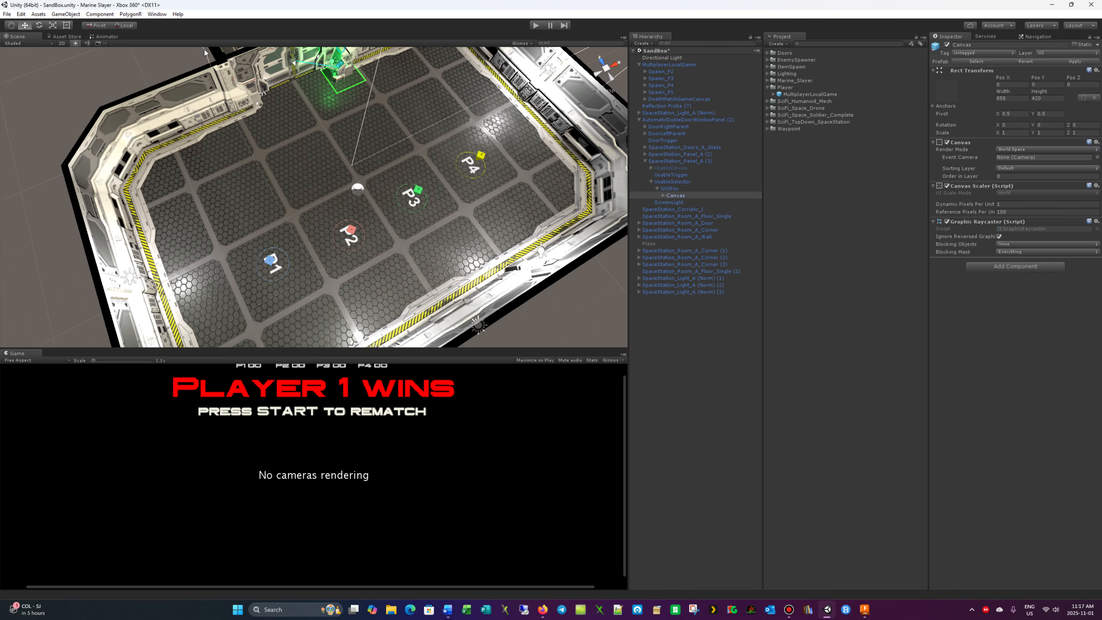
left_click(538, 26)
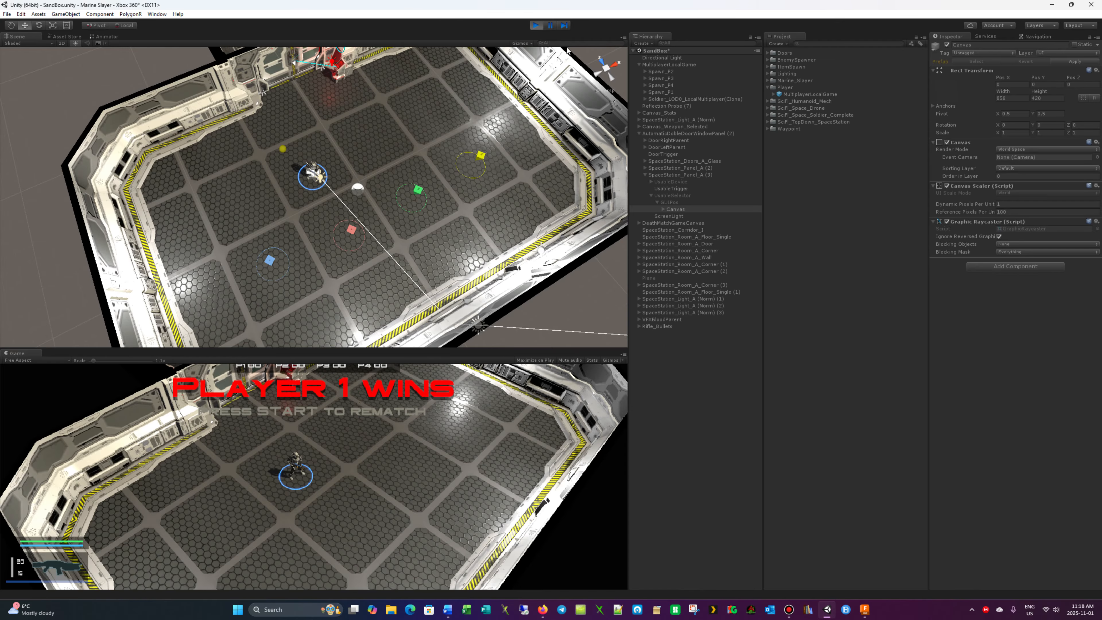
left_click(536, 25)
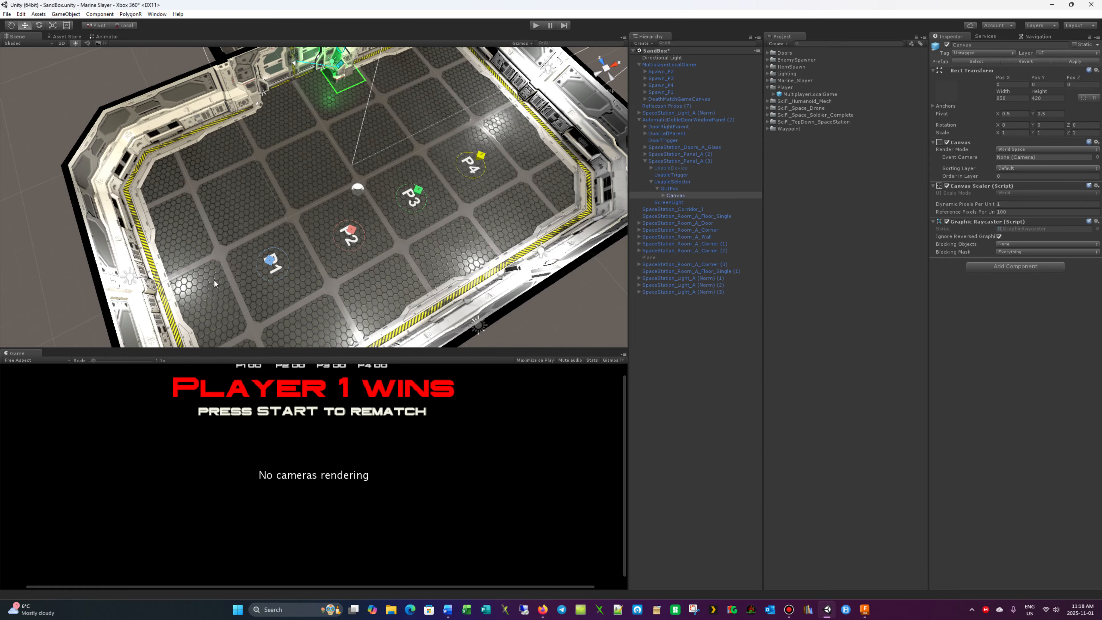
Step: Rotate the door's room-side SpaceStation_Panel_A (2) to Y 0 and move it beside the door at about X 4.07, Z -1.9
mouse_move(271, 143)
middle_mouse_down()
mouse_move(276, 199)
mouse_move(298, 210)
mouse_move(302, 251)
middle_mouse_up()
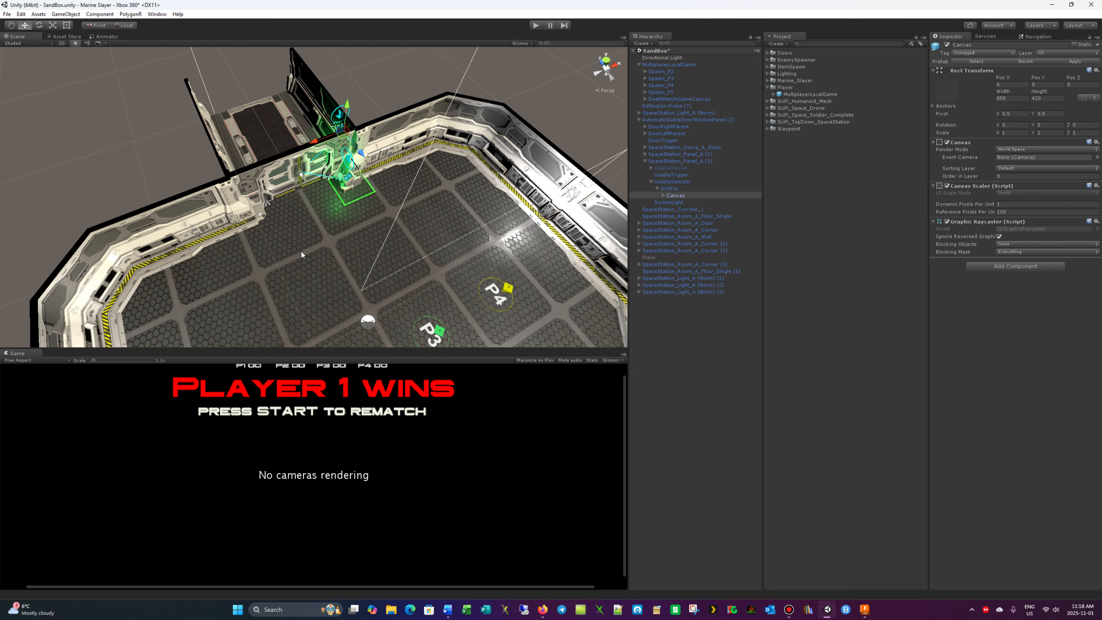
scroll(302, 247, "up", 5)
left_click(421, 162)
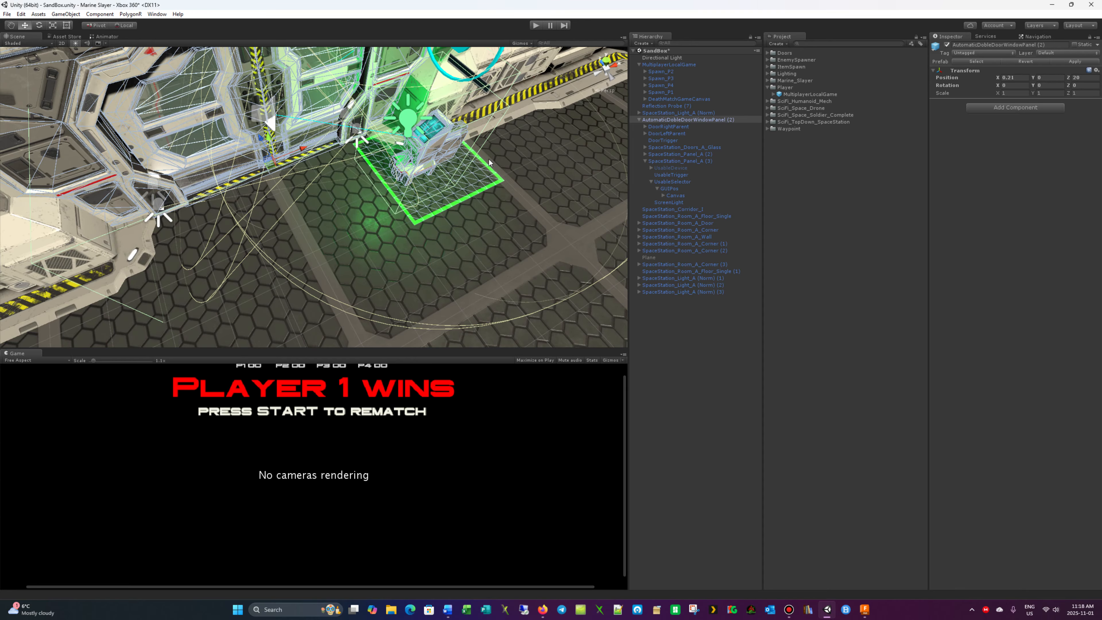
scroll(382, 132, "down", 9)
scroll(382, 133, "up", 4)
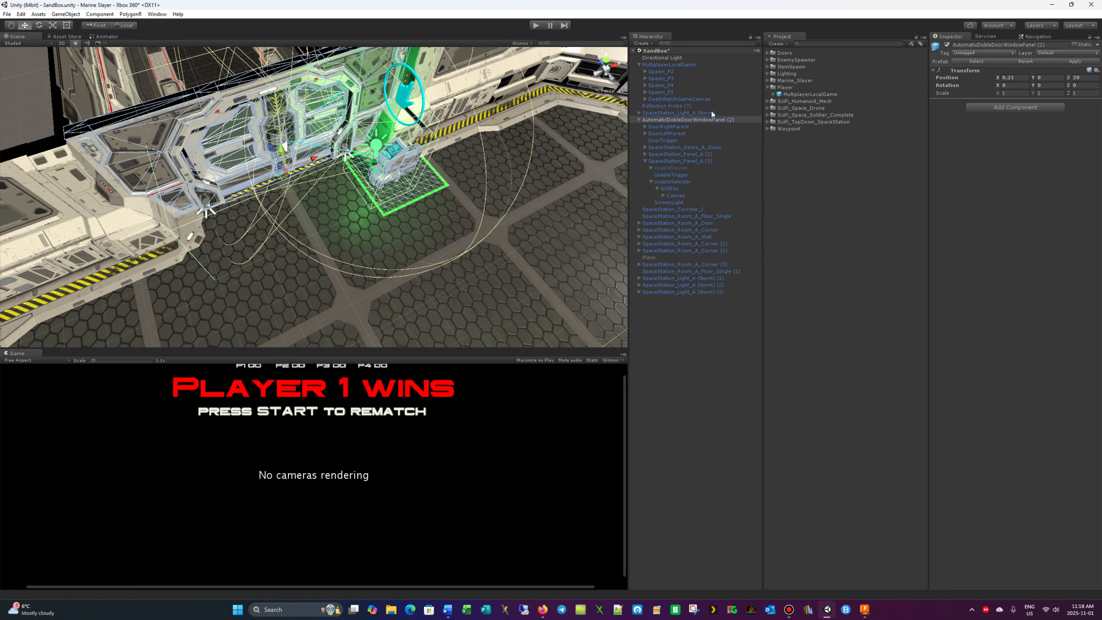
left_click(655, 155)
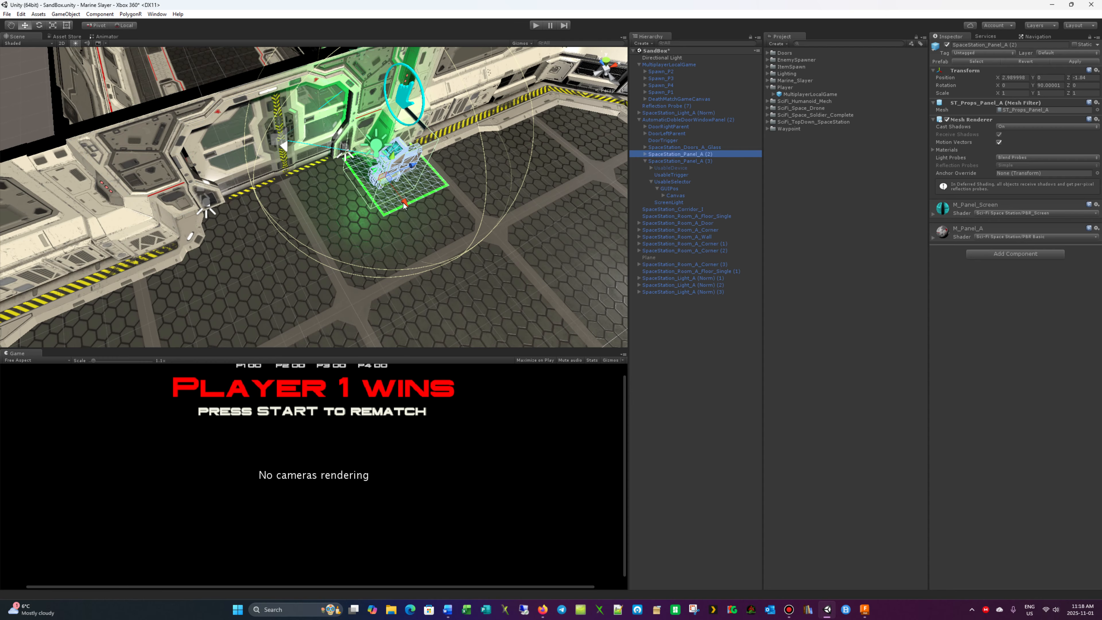
left_click_drag(403, 204, 425, 234)
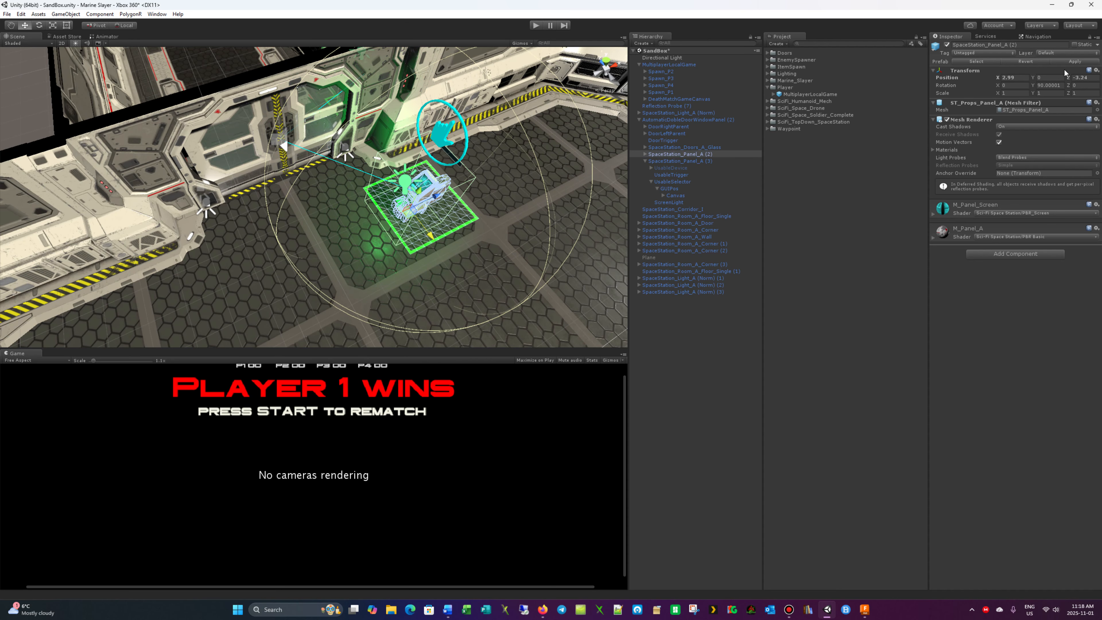
left_click(1051, 87)
type("0")
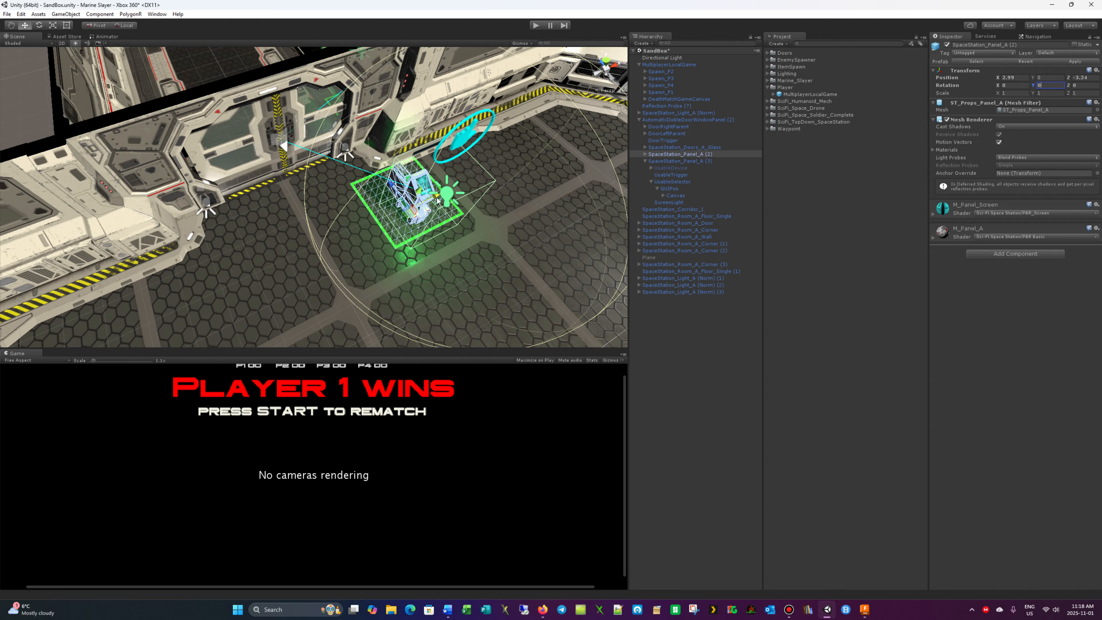
left_click_drag(437, 198, 441, 157)
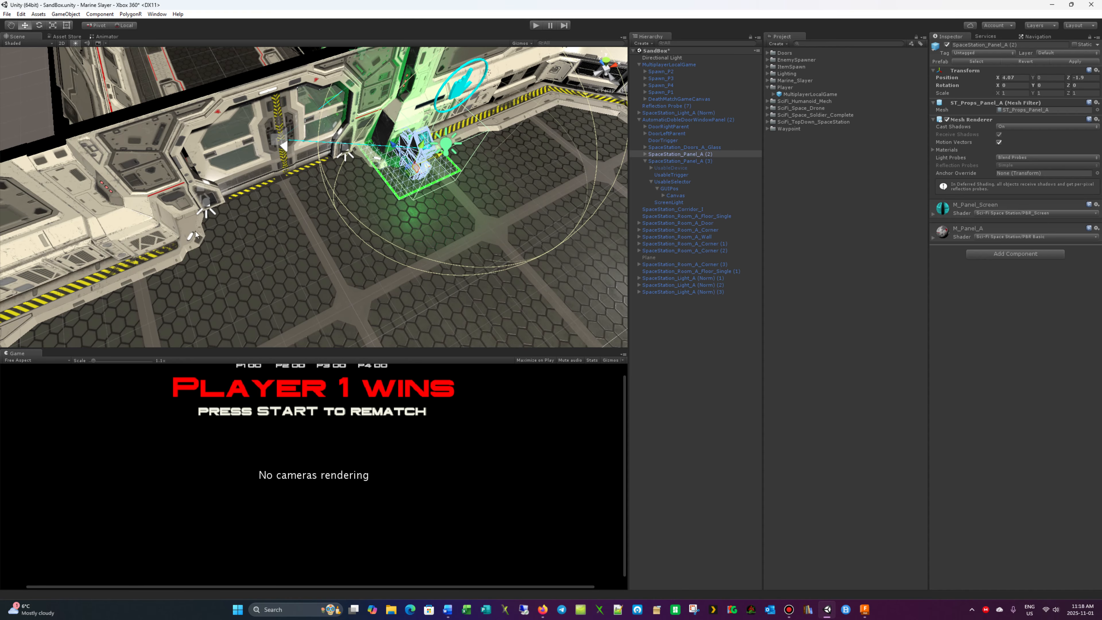
Step: Rotate the corridor-side SpaceStation_Panel_A (3) to Y 90 and move it against the corridor wall at about X 2.9, Z 4.98
right_click_drag(195, 231, 542, 160)
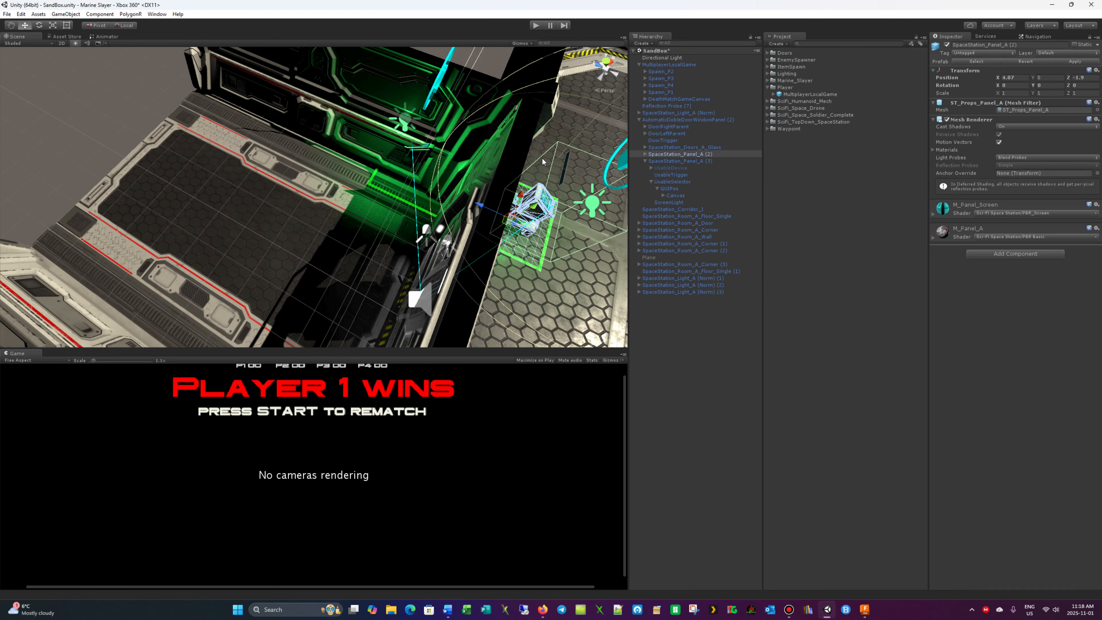
left_click(690, 161)
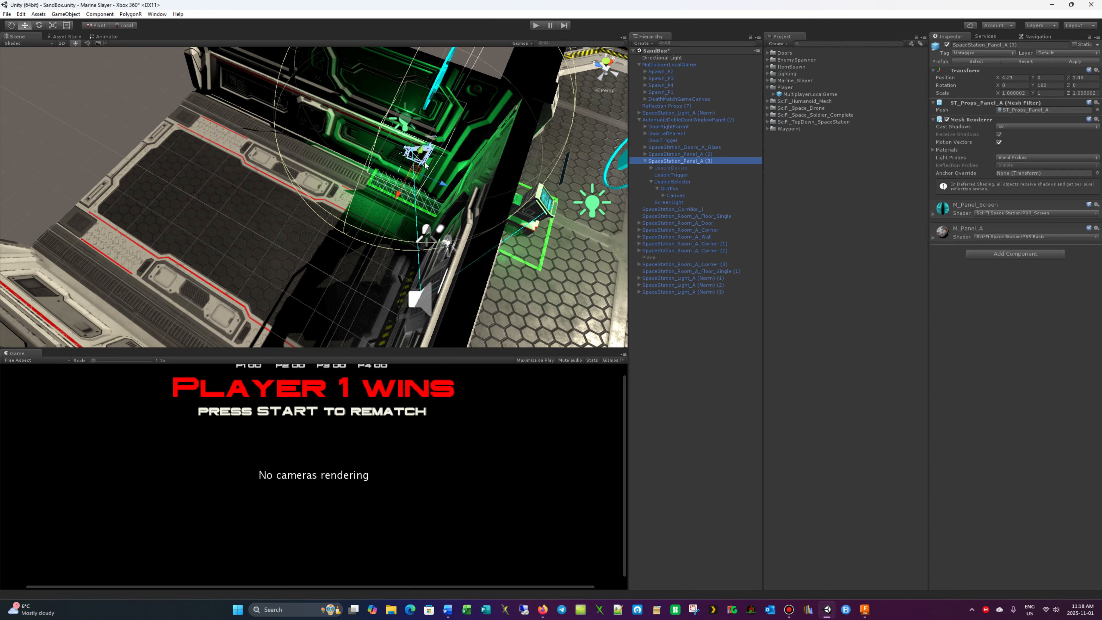
left_click_drag(398, 197, 372, 242)
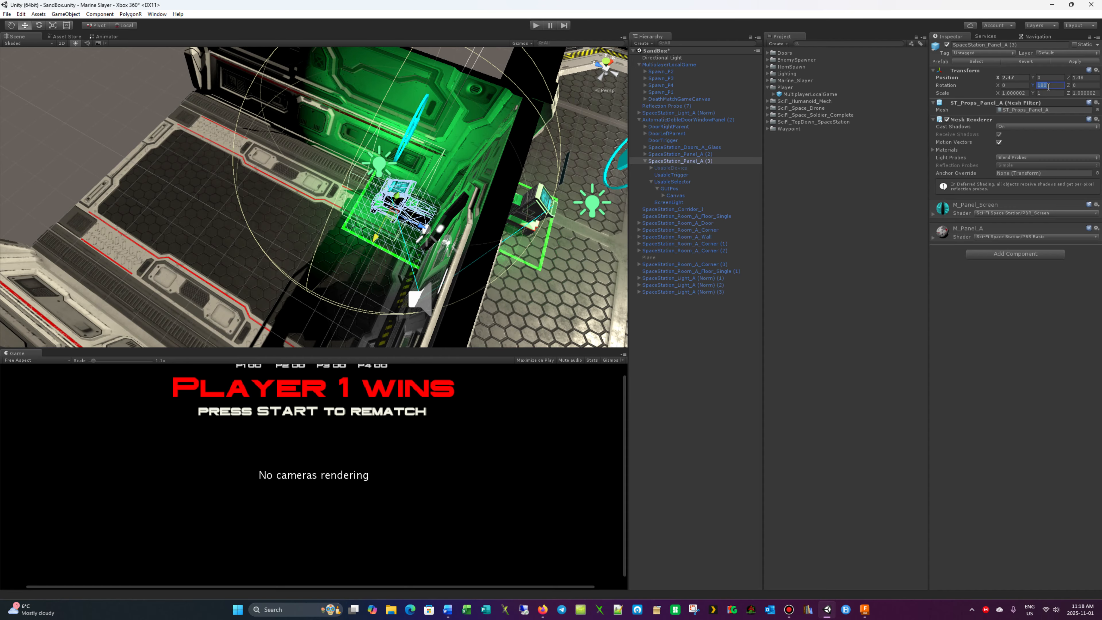
type("90")
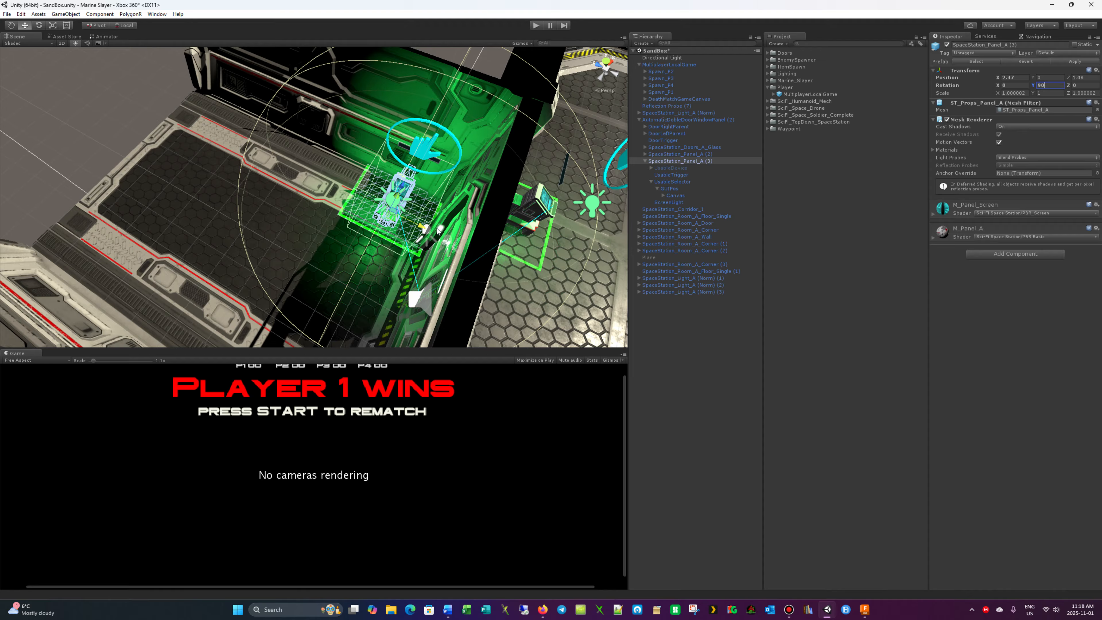
left_click_drag(419, 227, 314, 187)
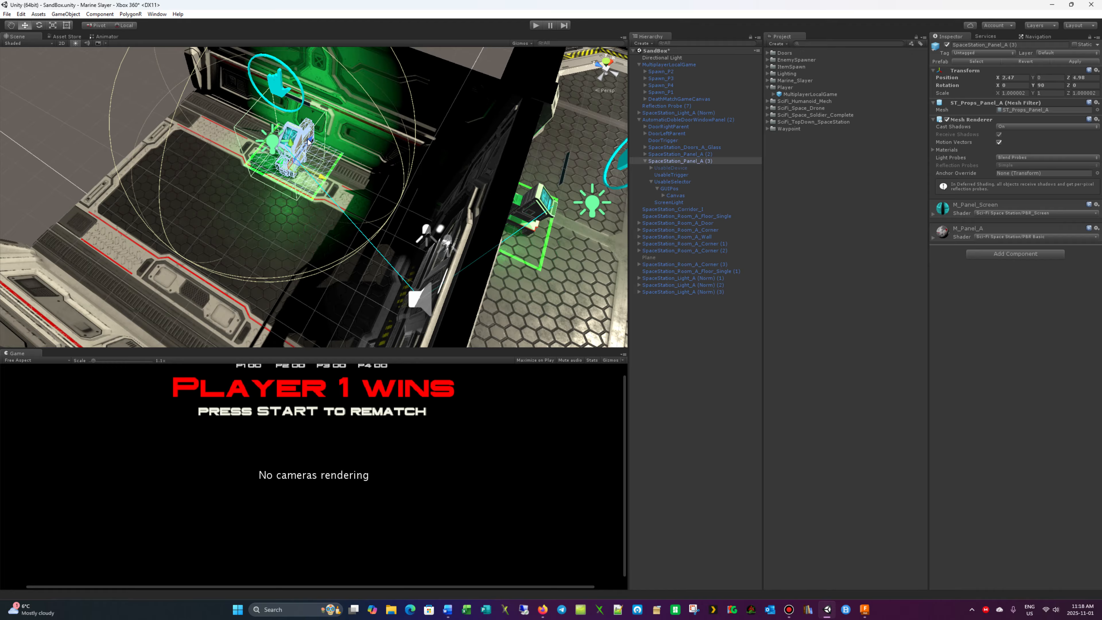
left_click_drag(308, 140, 317, 133)
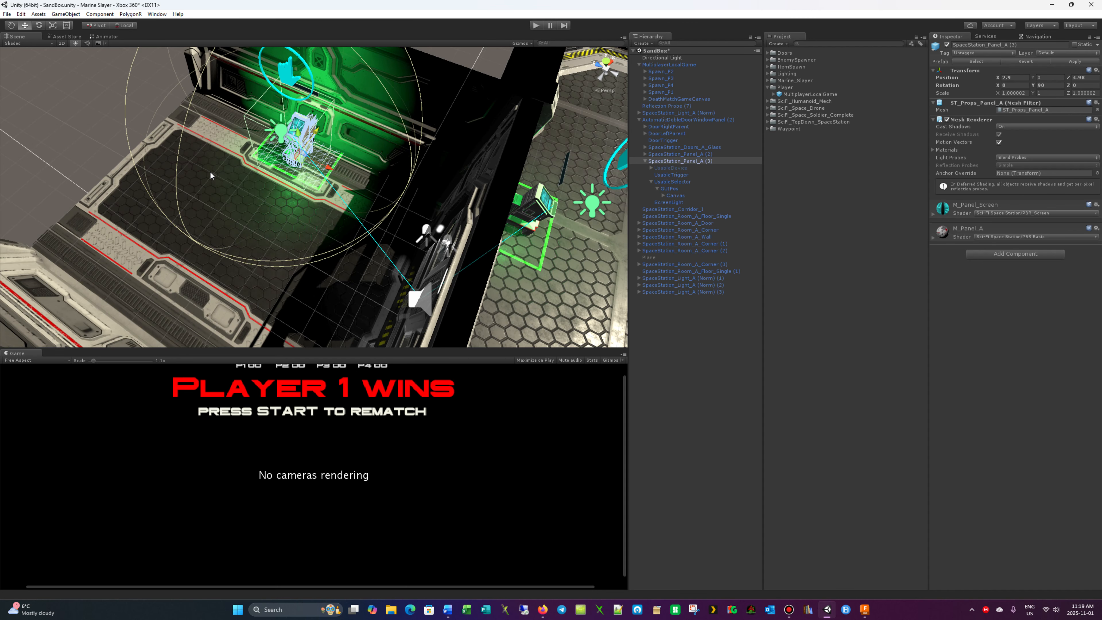
Step: Playtest the automatic door with its repositioned control panels, and stop the test run
scroll(155, 221, "down", 3)
scroll(156, 221, "up", 2)
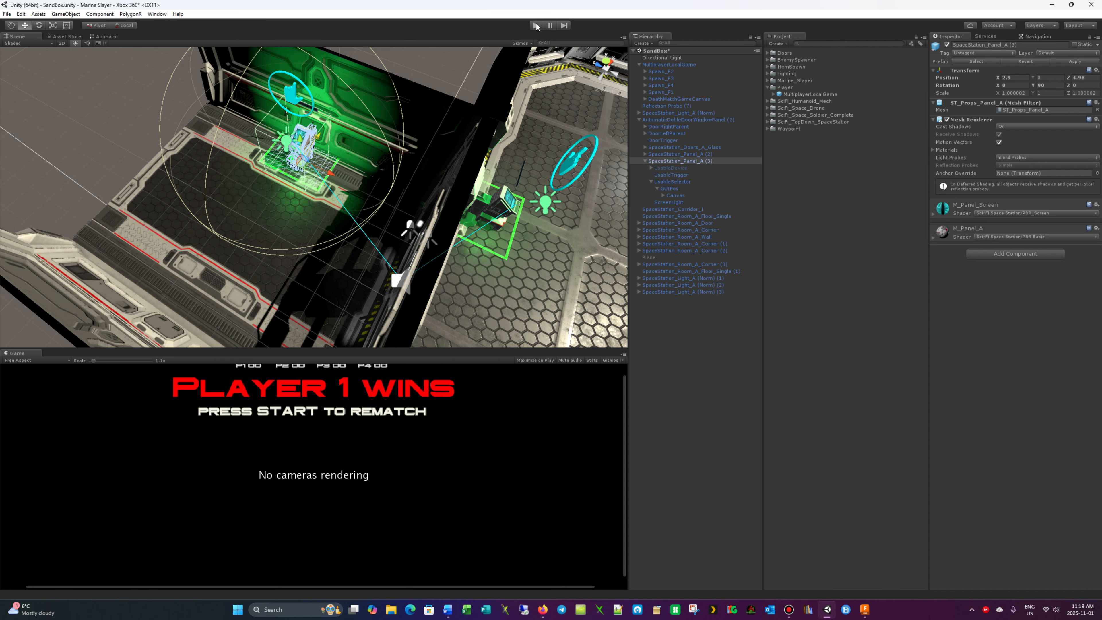
scroll(457, 125, "down", 8)
left_click(387, 96)
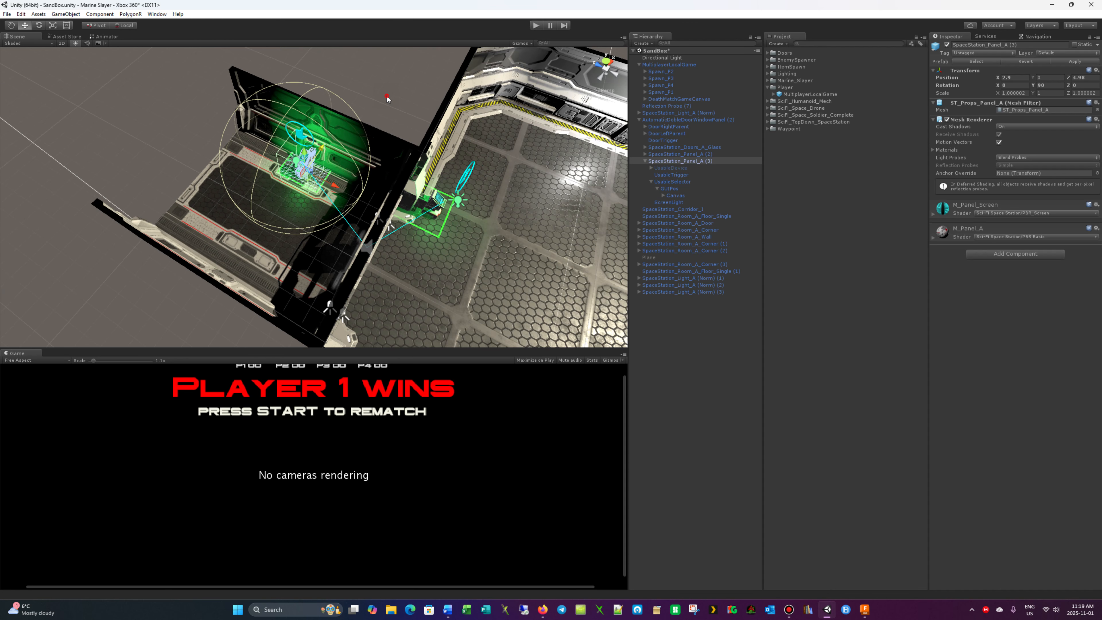
left_click(533, 25)
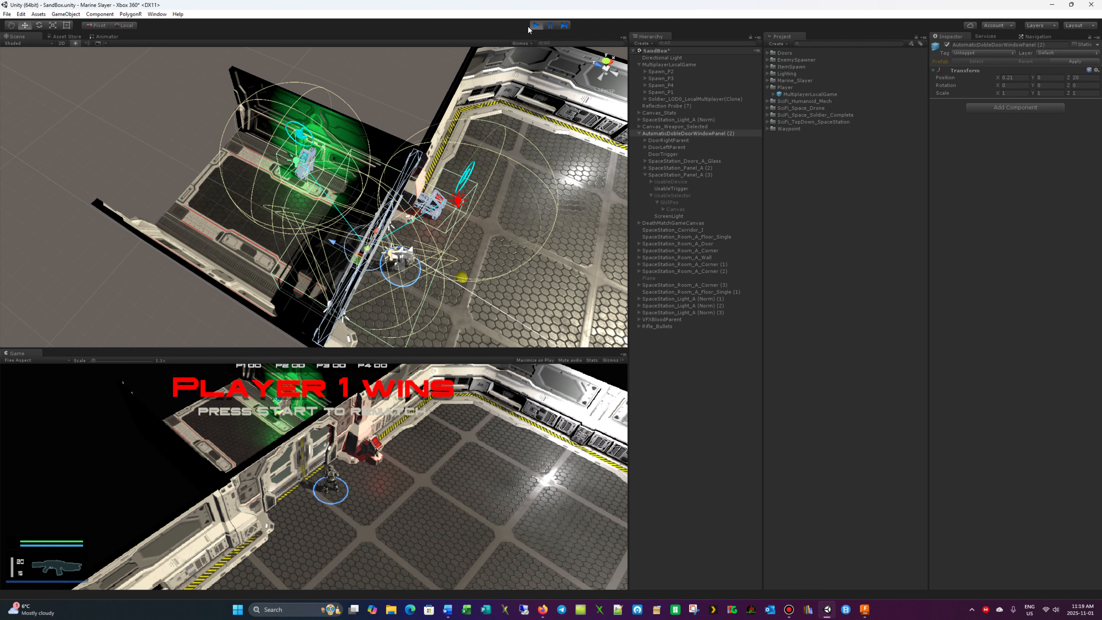
left_click(535, 25)
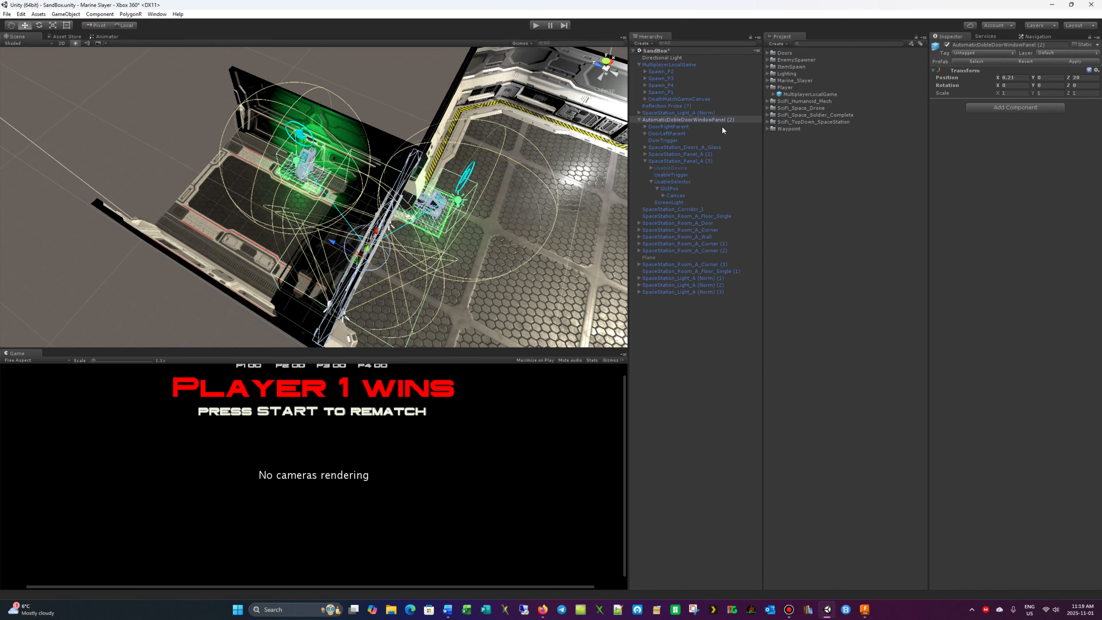
Step: Examine the child objects of both door panels, including the UsableTrigger device settings, the ScreenLight and the Canvas contents
left_click(671, 154)
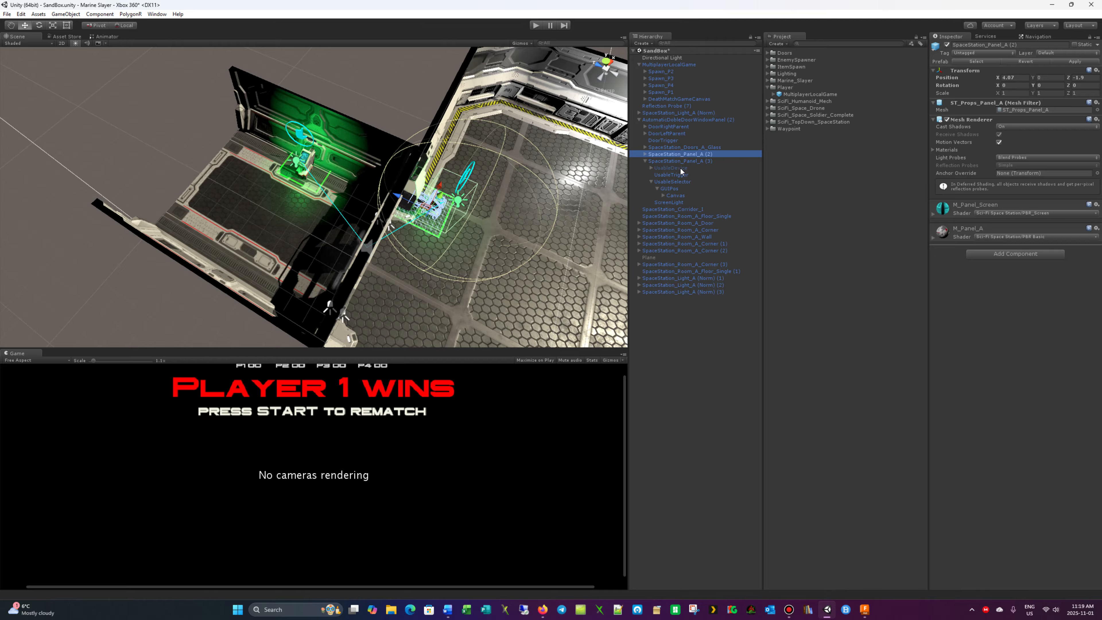
left_click(679, 161)
left_click(675, 152)
left_click(645, 154)
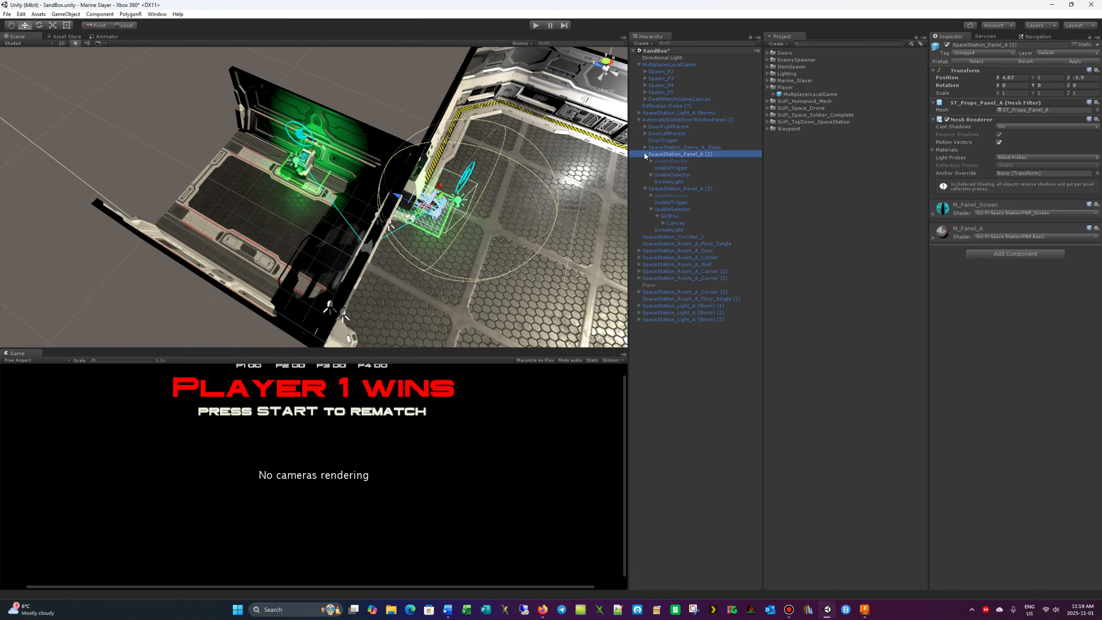
left_click(665, 168)
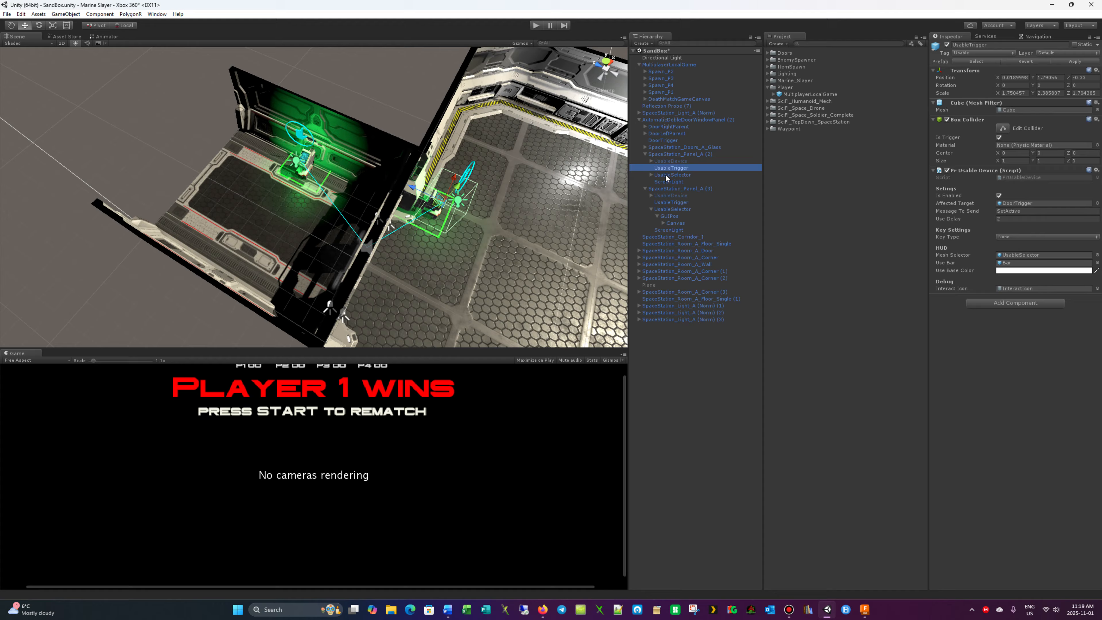
left_click(677, 182)
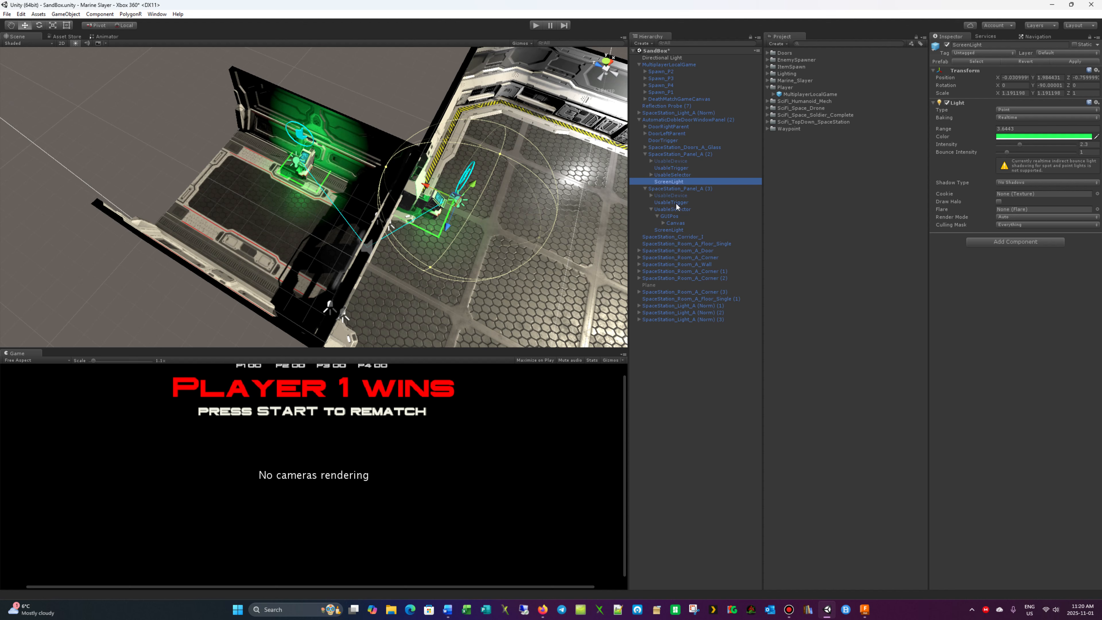
left_click(666, 188)
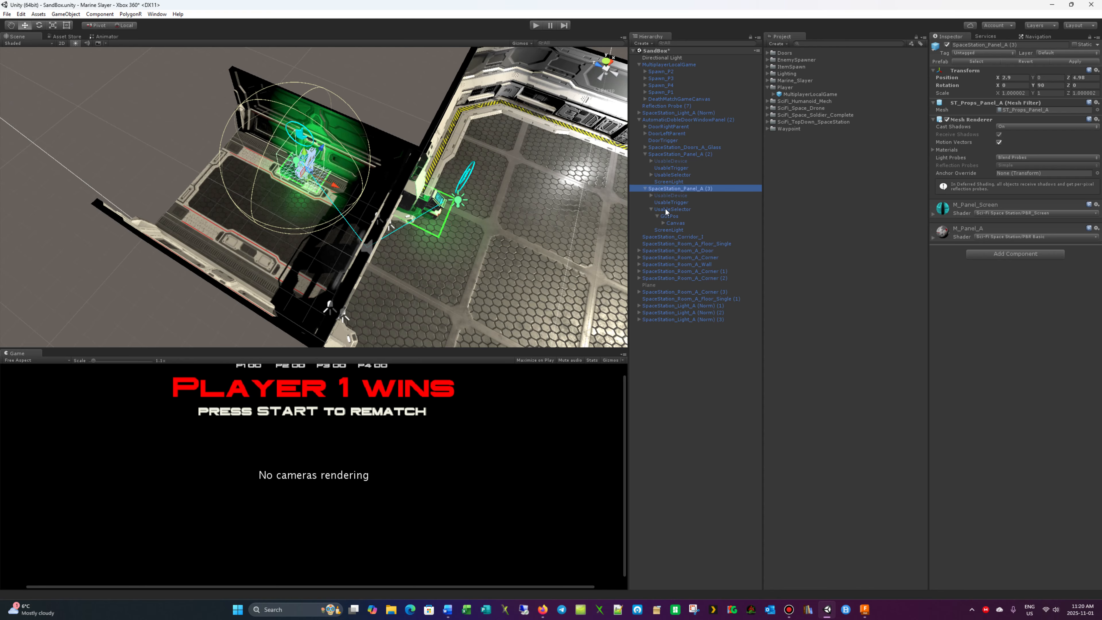
left_click(663, 222)
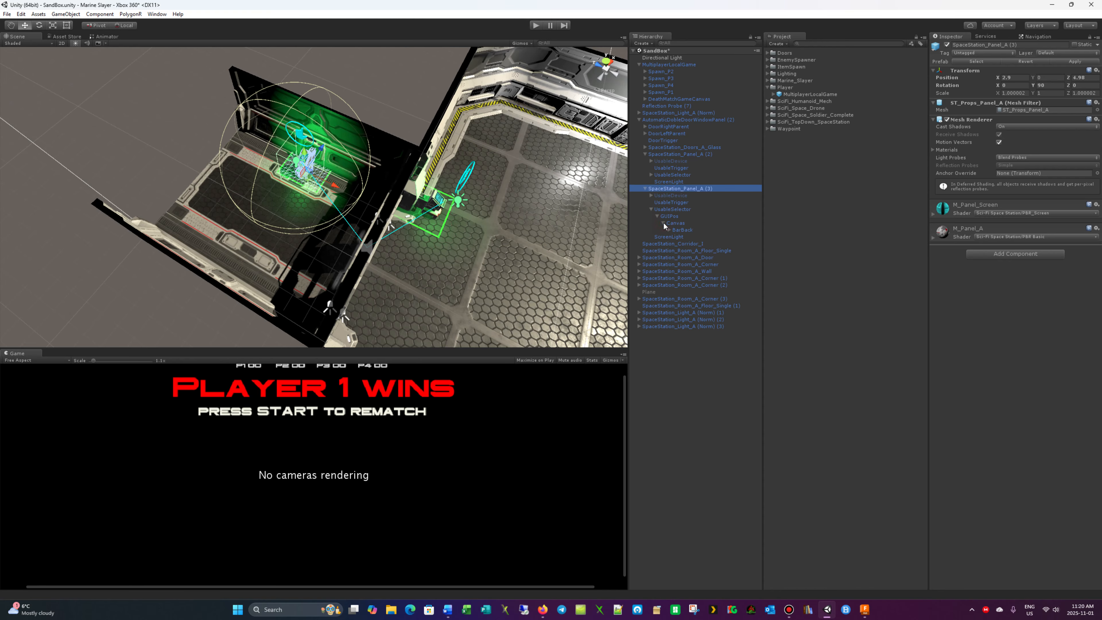